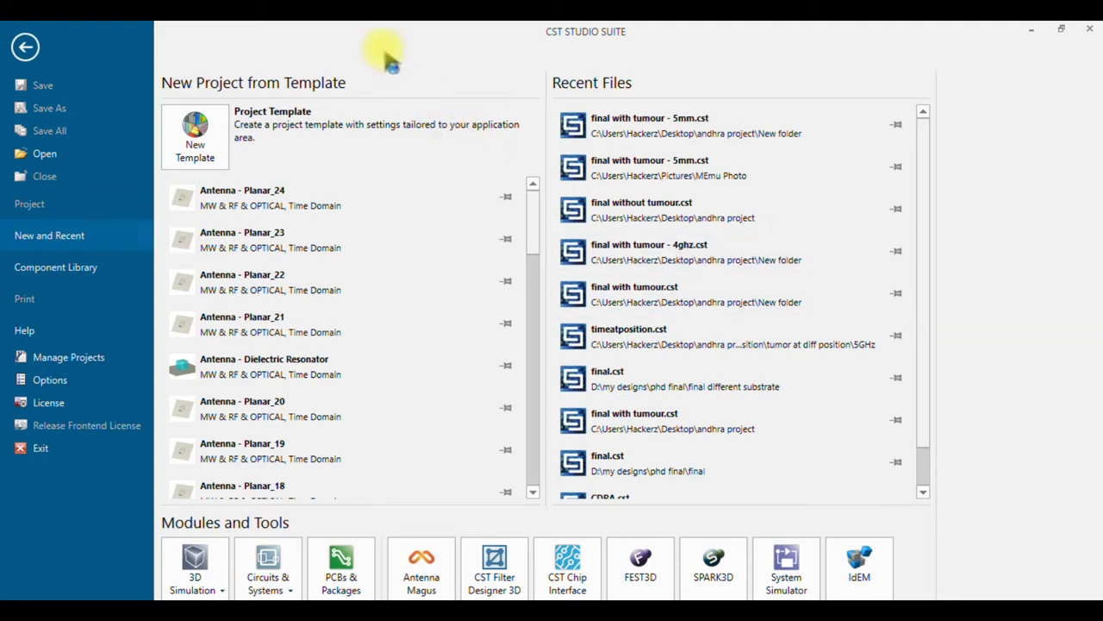
Start a new project template for the Microwaves & RF/Optical application area with the Antennas workflow.
mouse_move(198, 130)
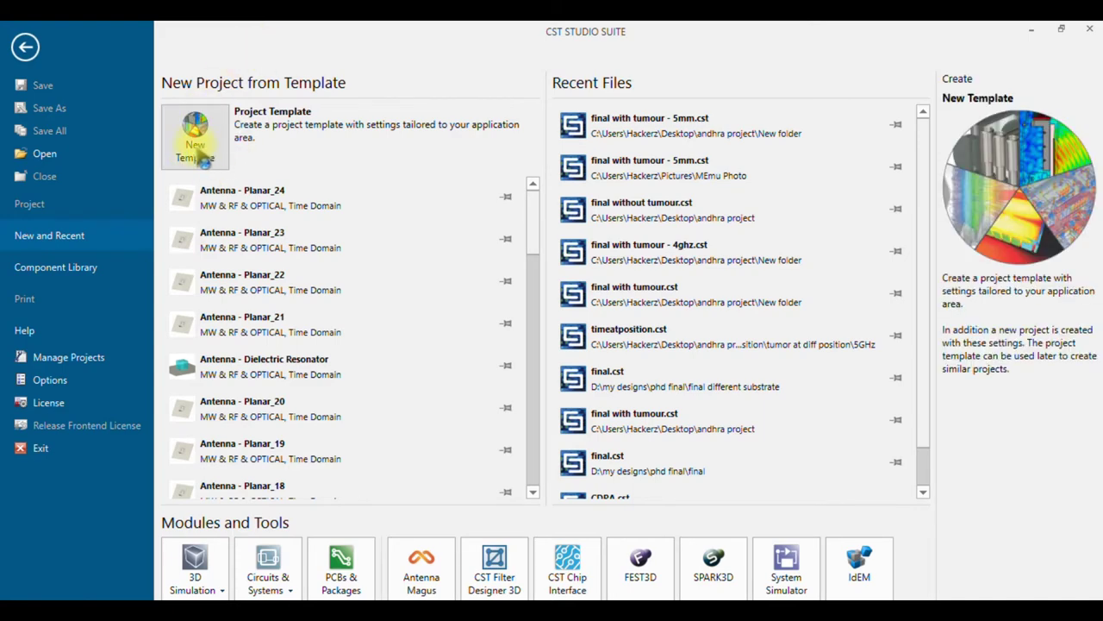
click(204, 155)
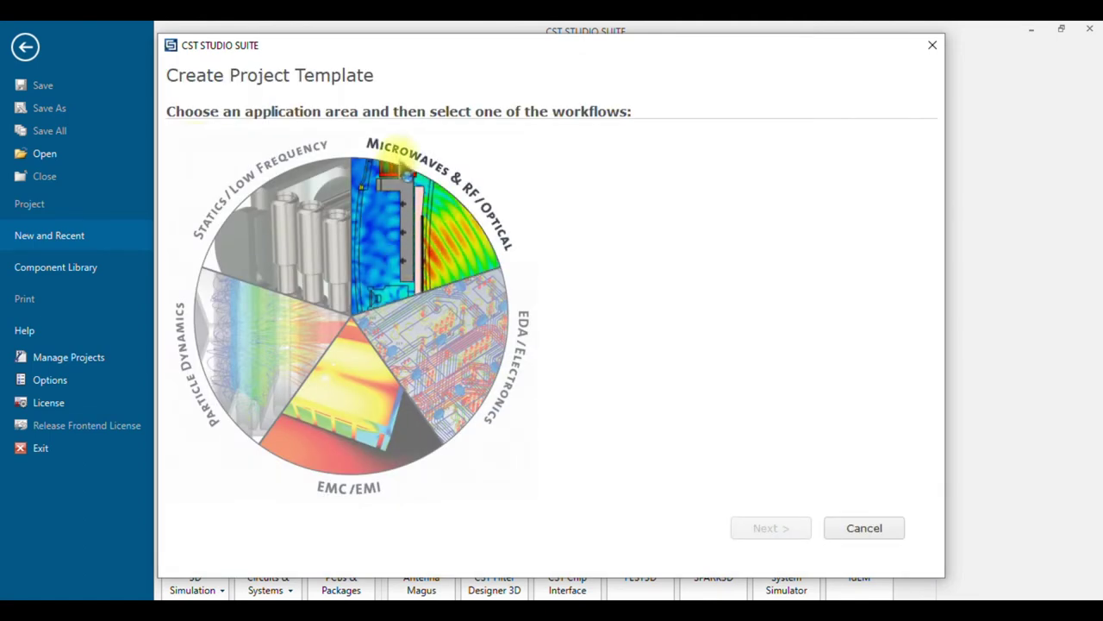
click(449, 239)
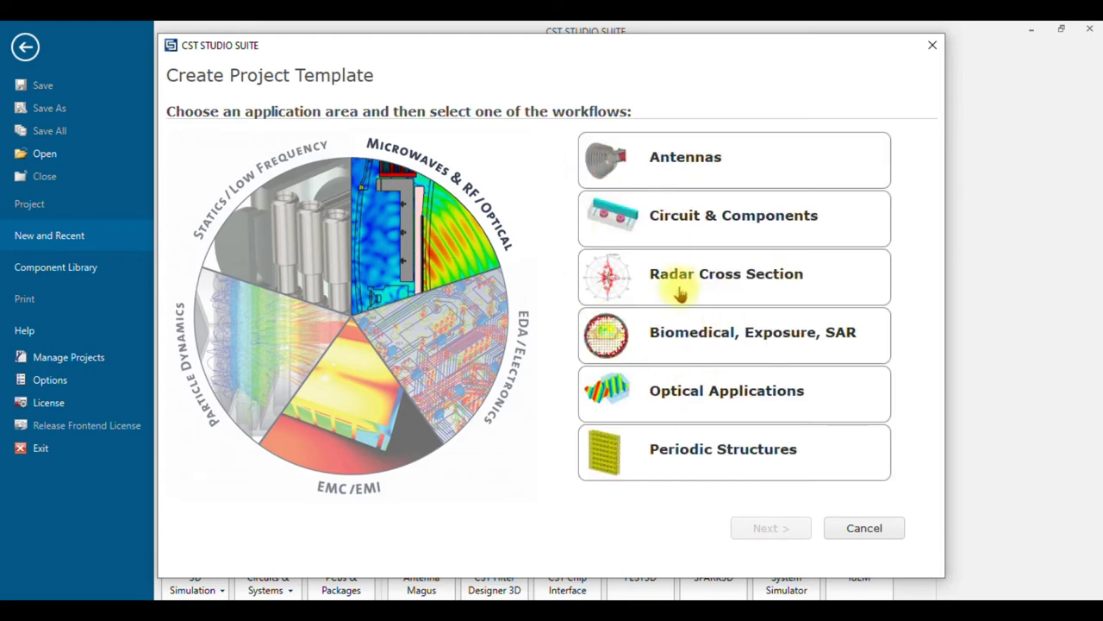
click(712, 160)
click(768, 528)
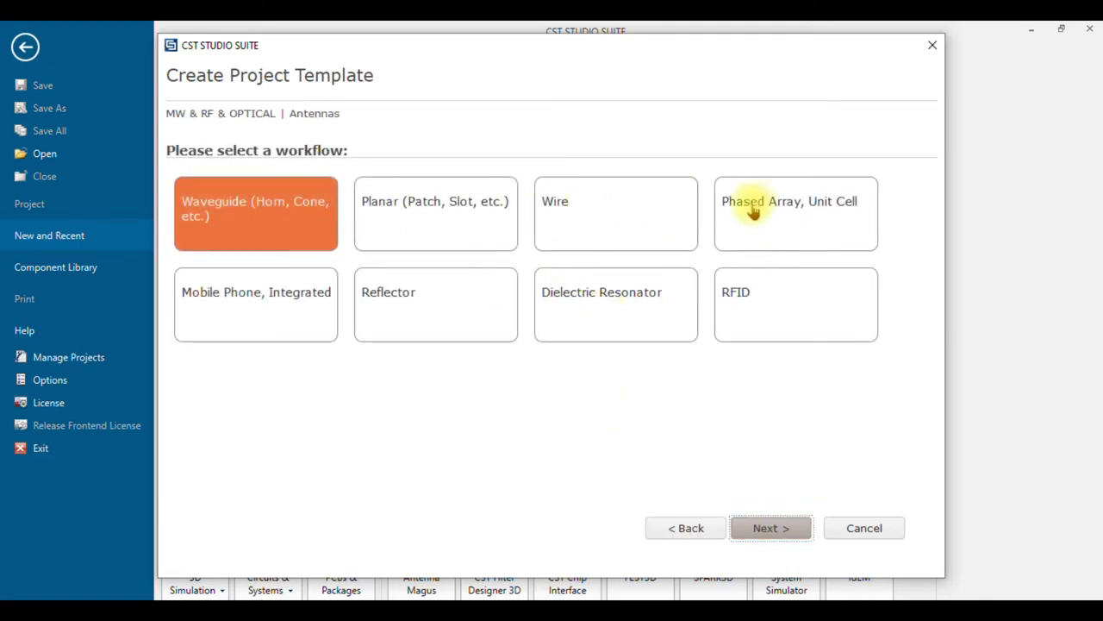
Choose the Planar (Patch, Slot, etc.) workflow with the Time Domain solver and accept mm, GHz, ns and Kelvin as units.
click(410, 221)
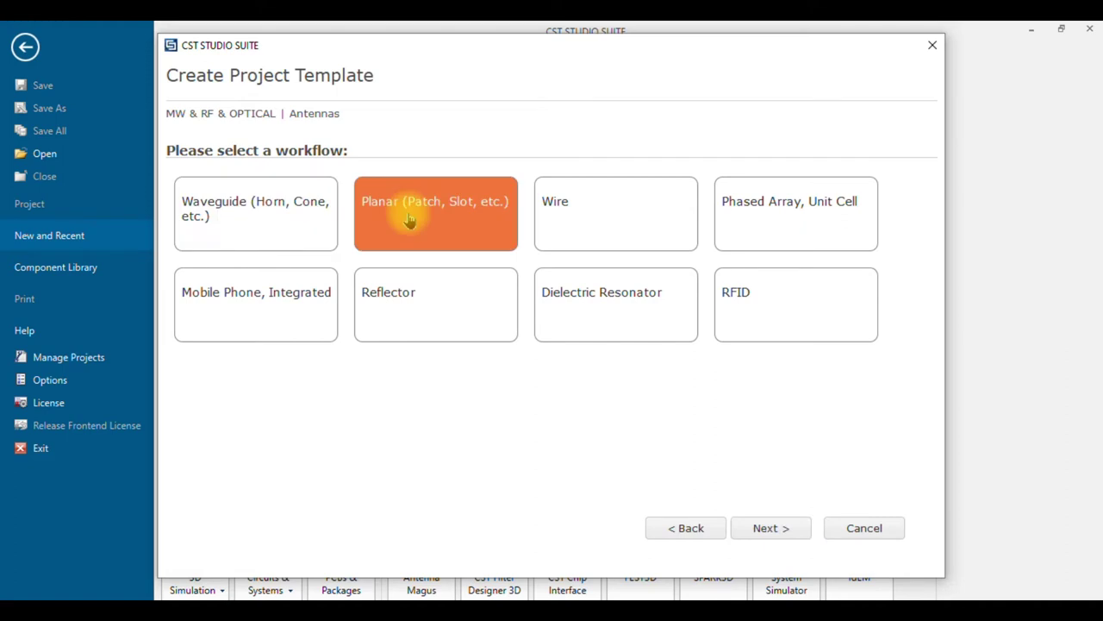
click(772, 527)
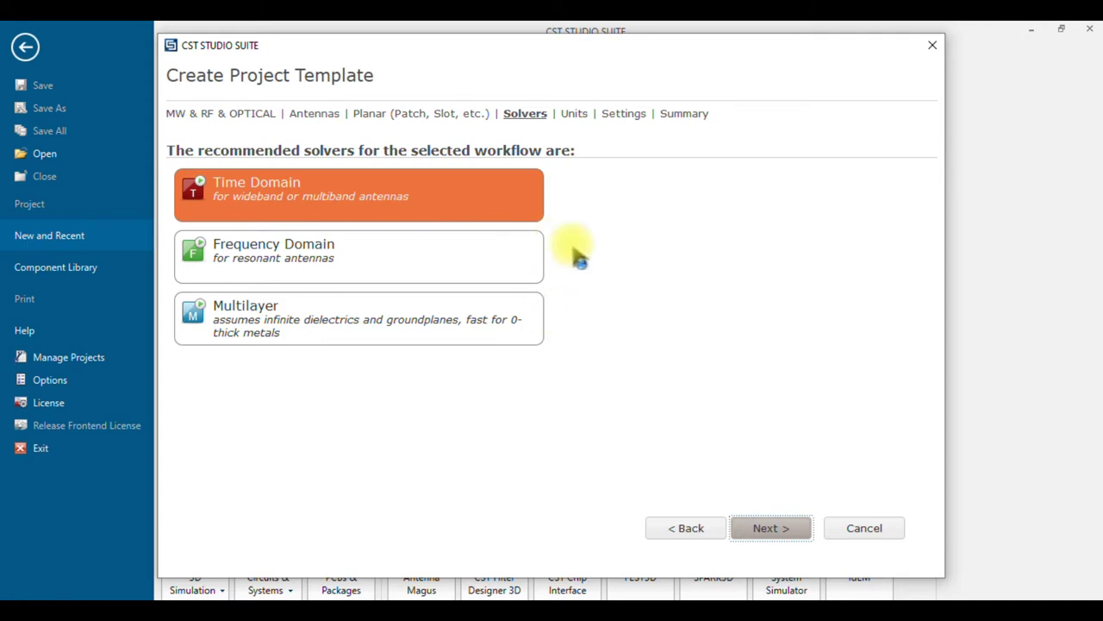
click(772, 530)
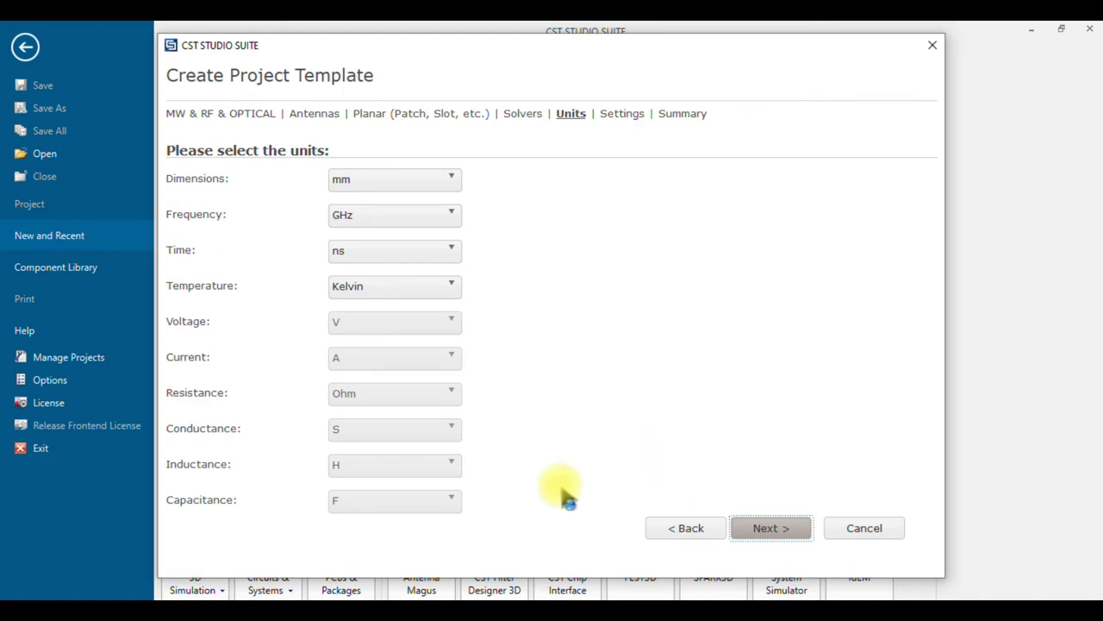
click(770, 535)
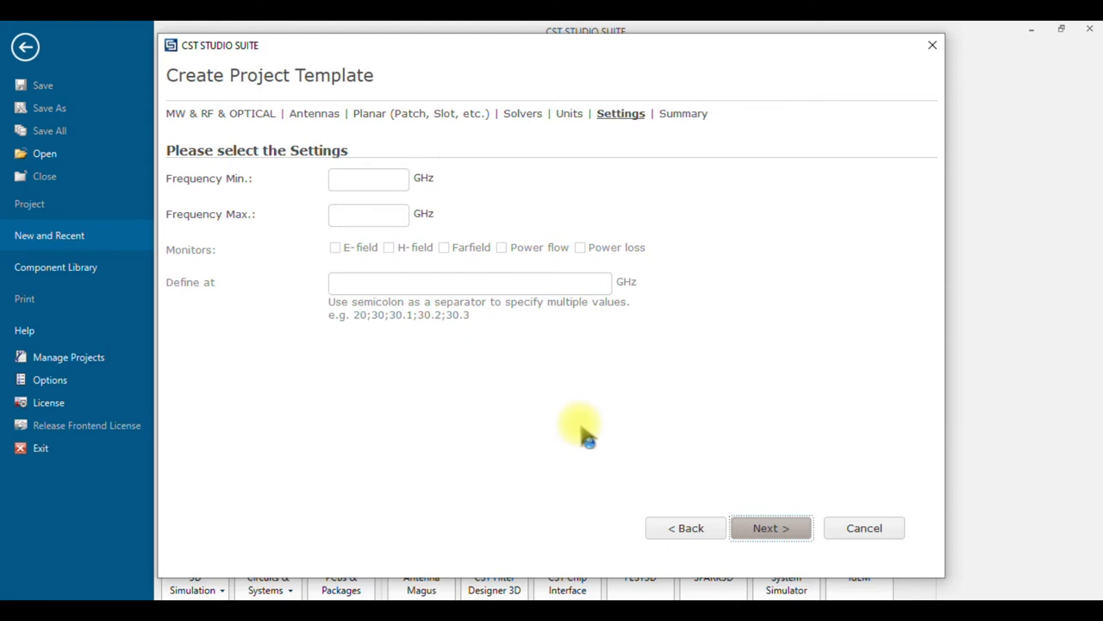
Set the template's frequency range from 1 GHz minimum to 6 GHz maximum.
click(369, 187)
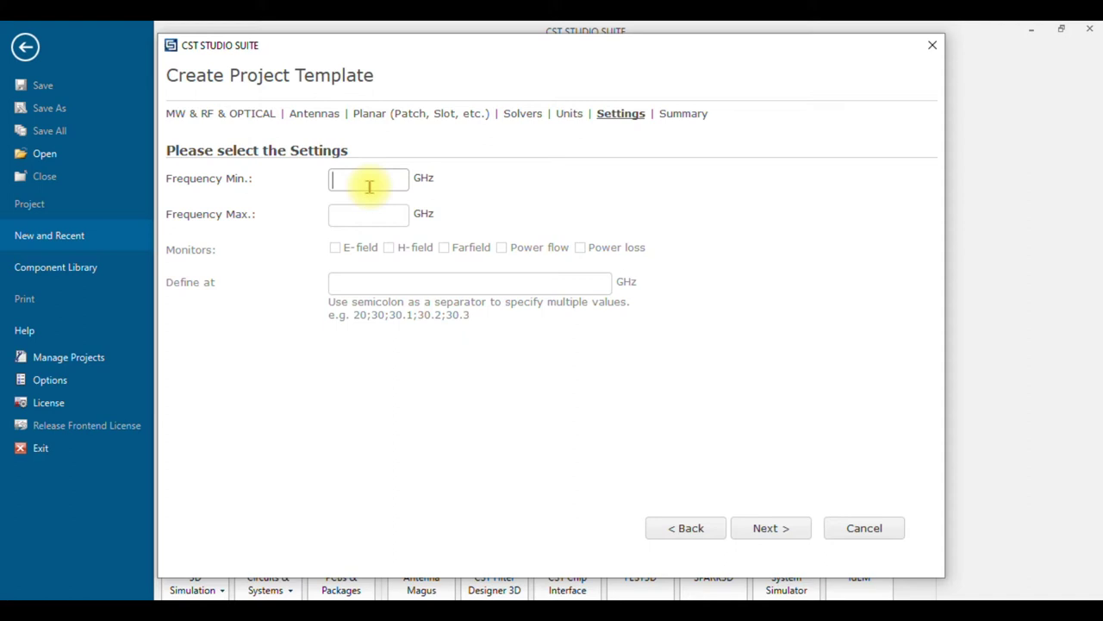
text(1)
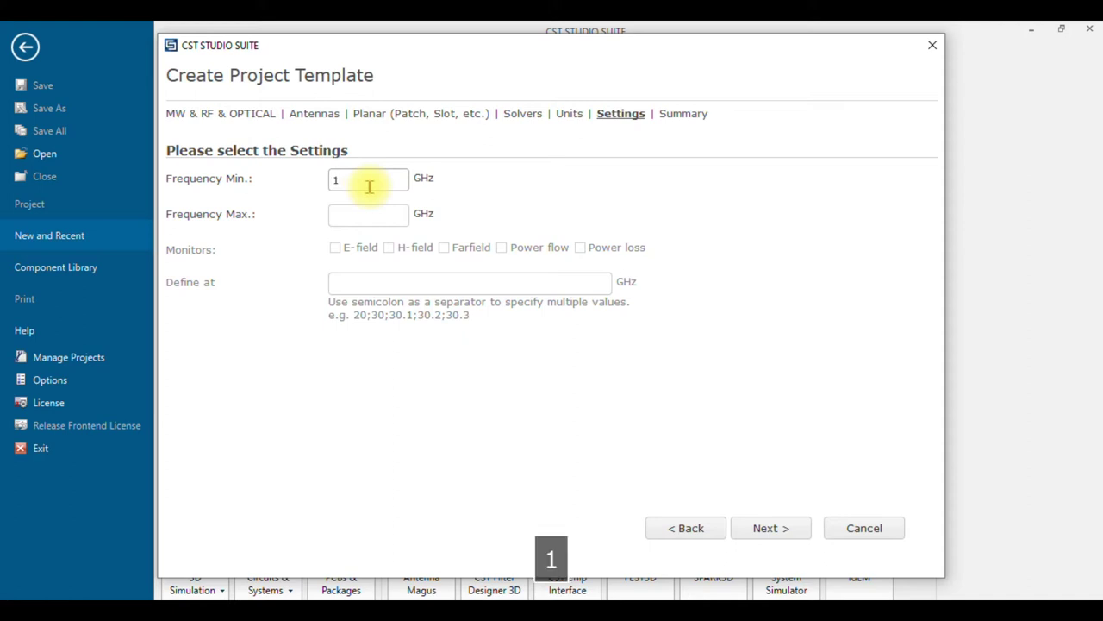
click(357, 217)
text(6)
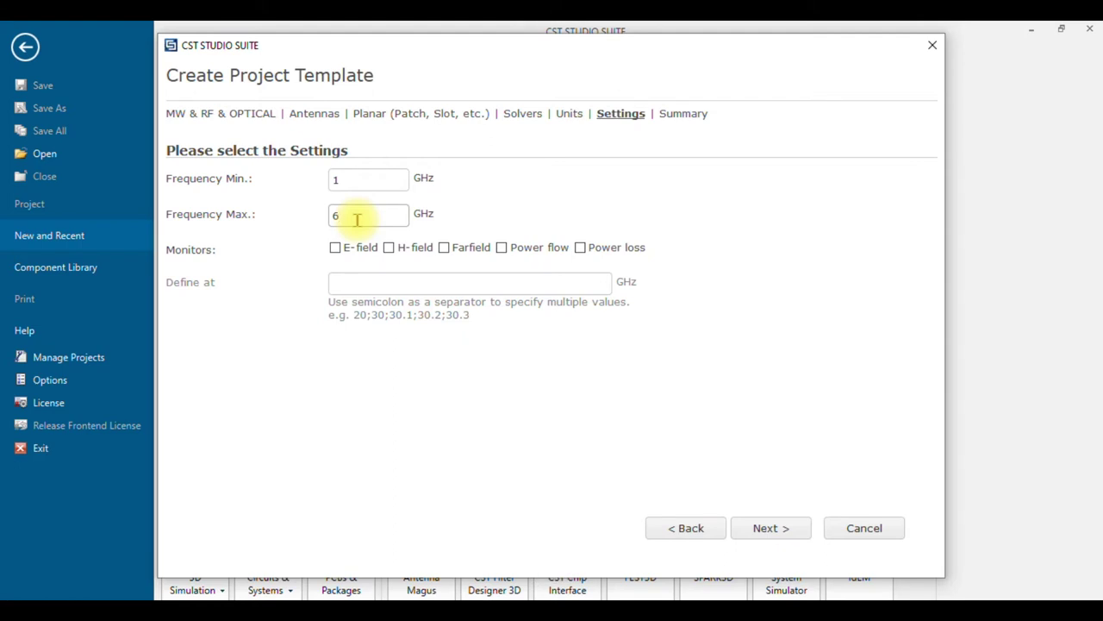
Enable E-field, H-field and Farfield monitors at 1;3.5;6 GHz and finish creating the project template.
click(337, 248)
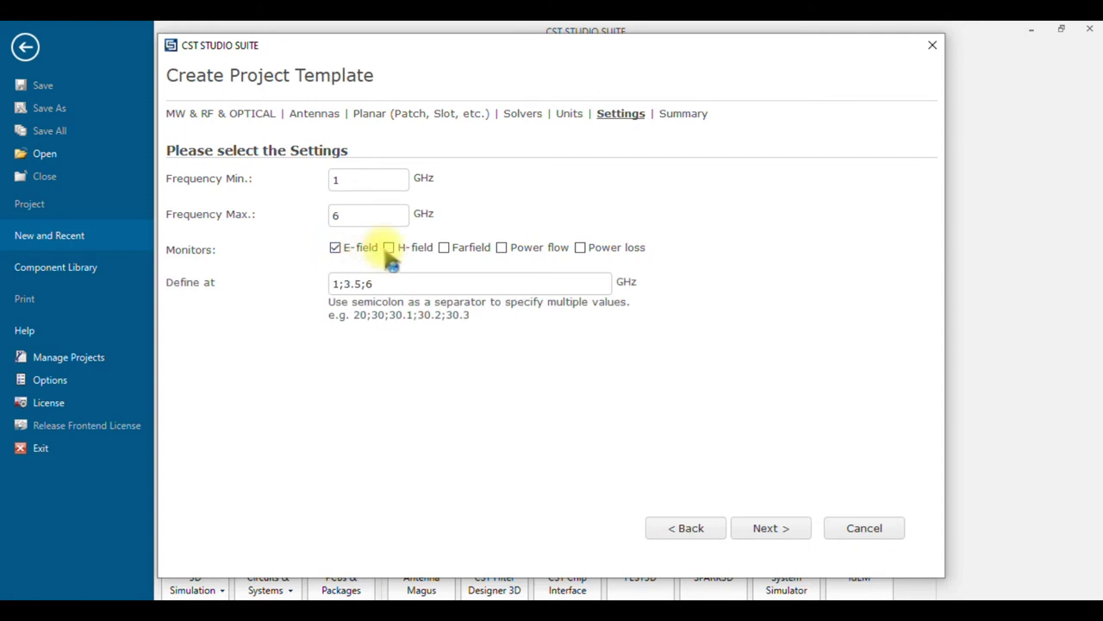
click(391, 249)
click(444, 248)
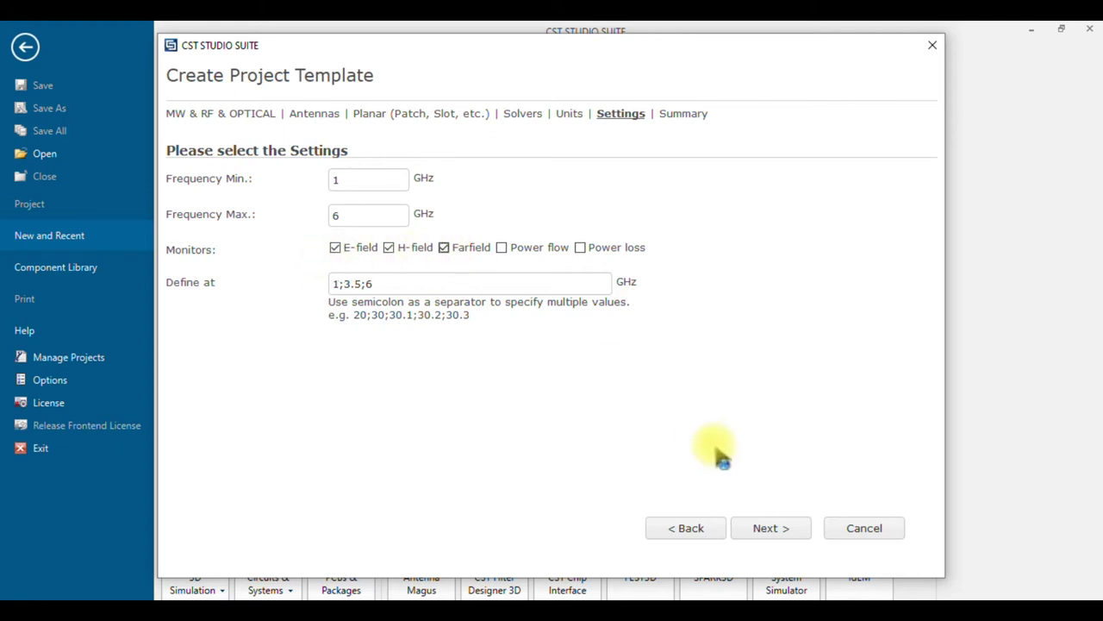
click(769, 530)
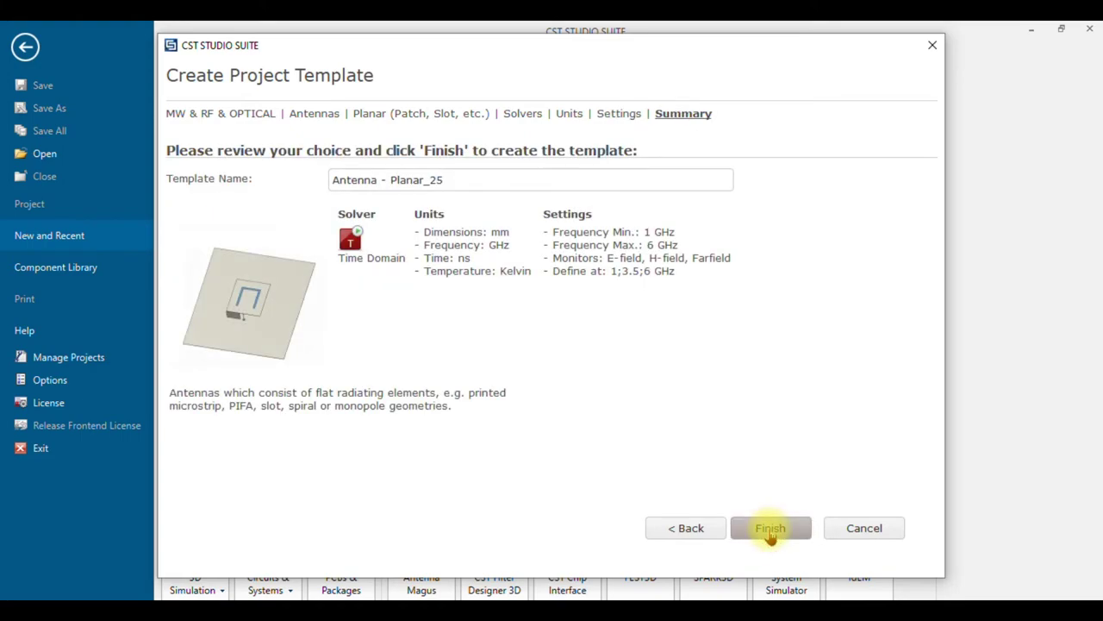
click(771, 527)
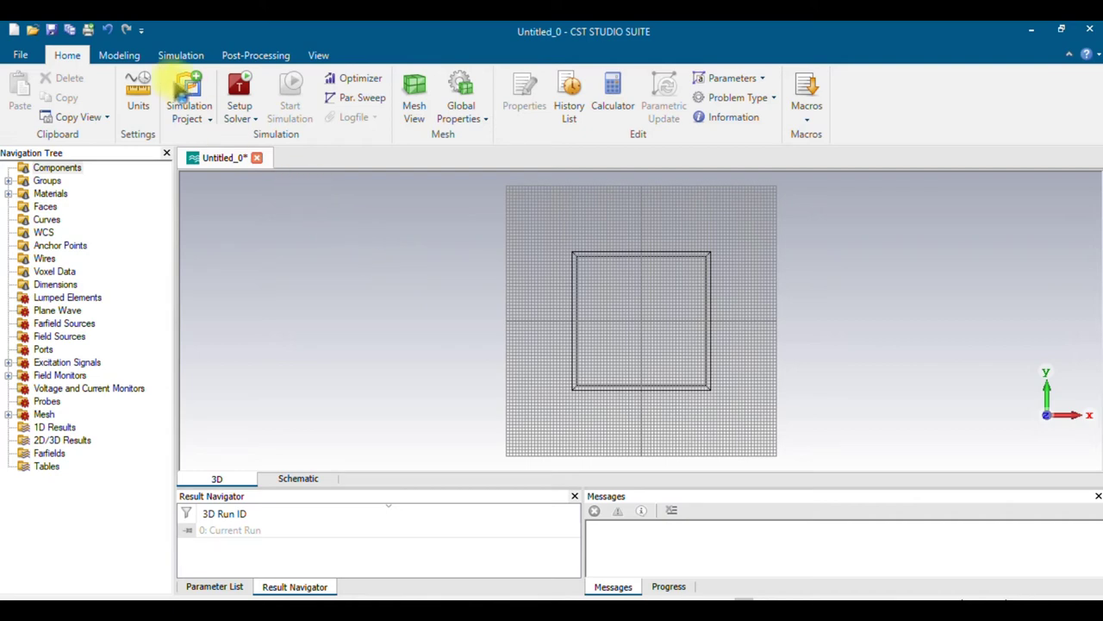
Begin a new brick defined by numeric entry and name it substrate.
click(125, 56)
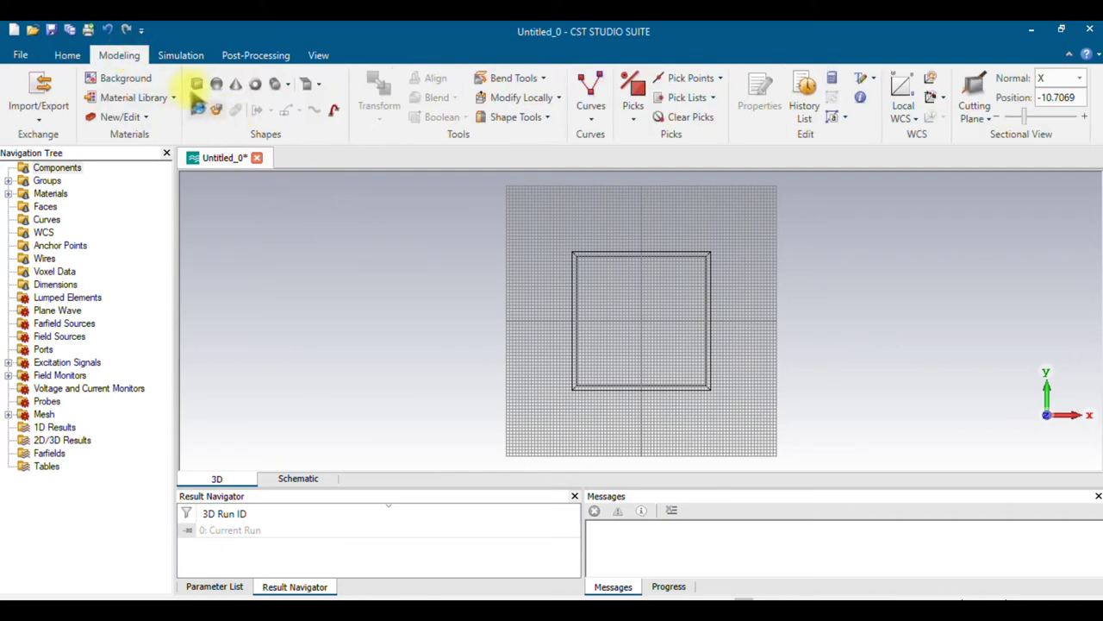
click(197, 84)
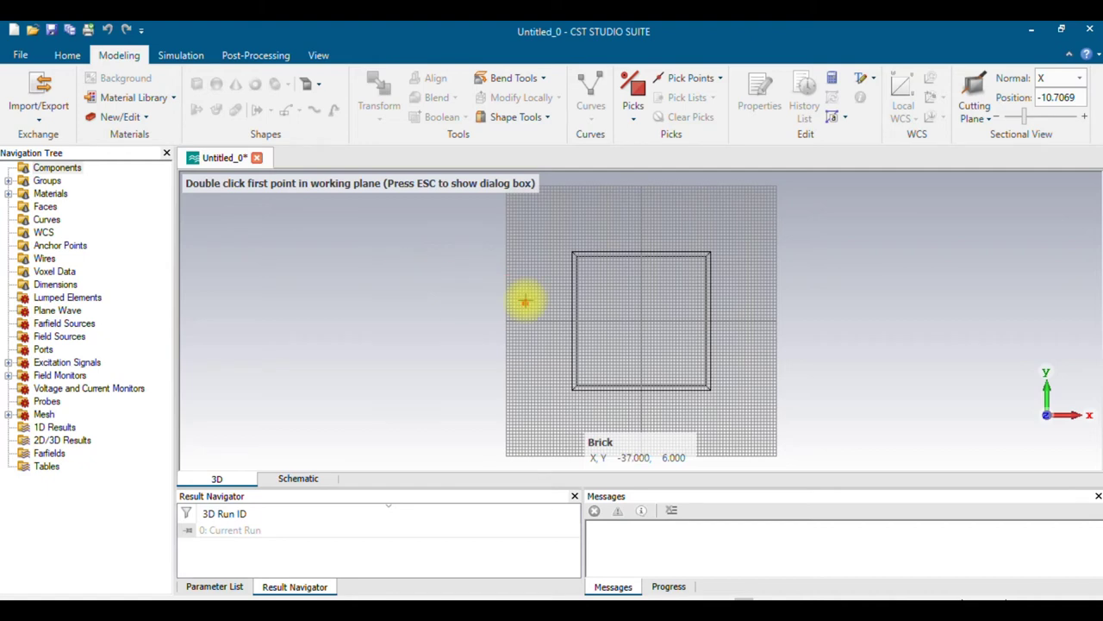
key(Escape)
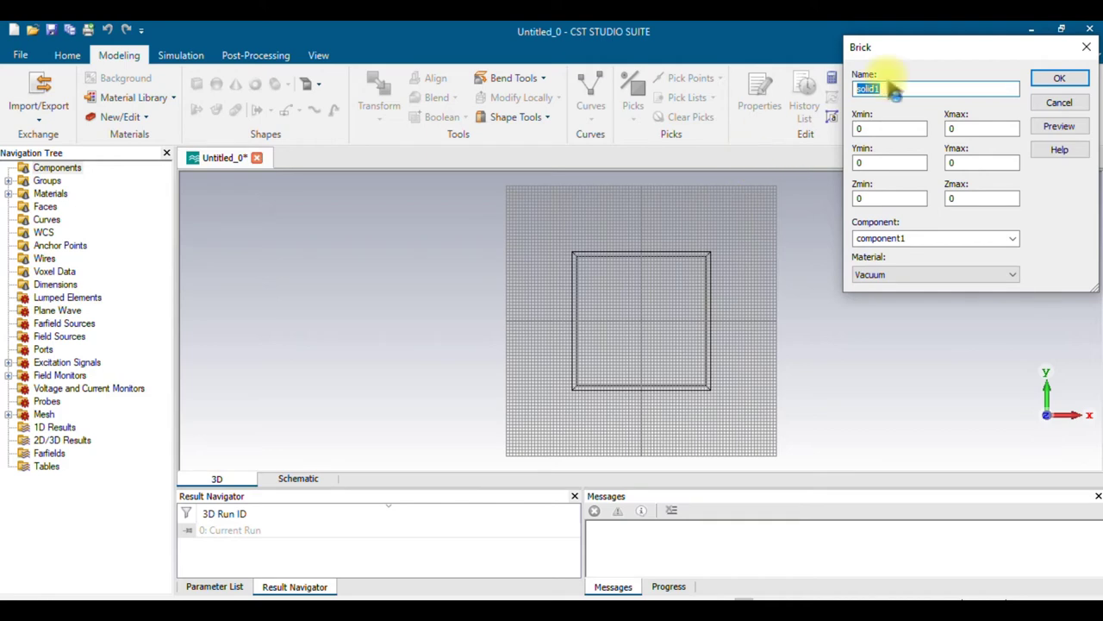
drag(926, 49, 897, 131)
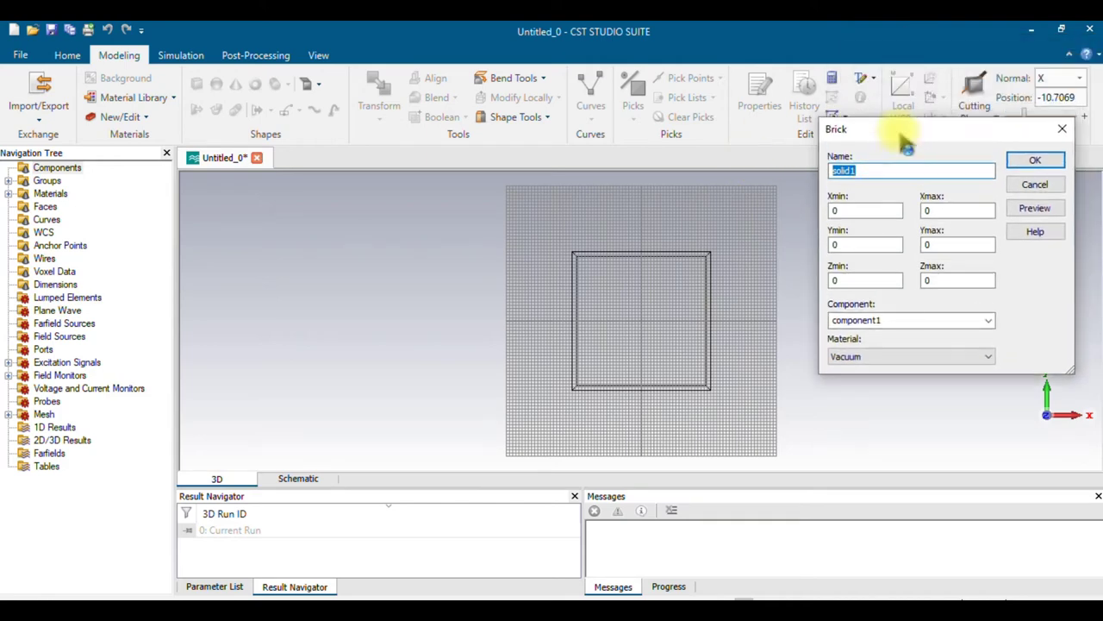
text(substrate)
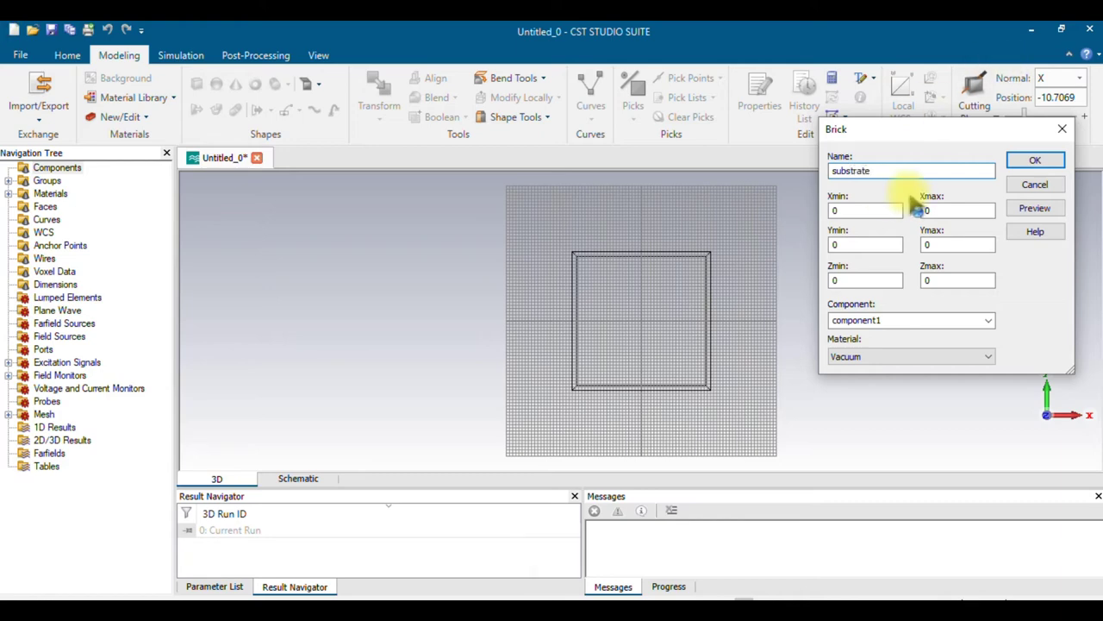
Set the substrate brick's X and Y extents both from -50 to 50.
key(Tab)
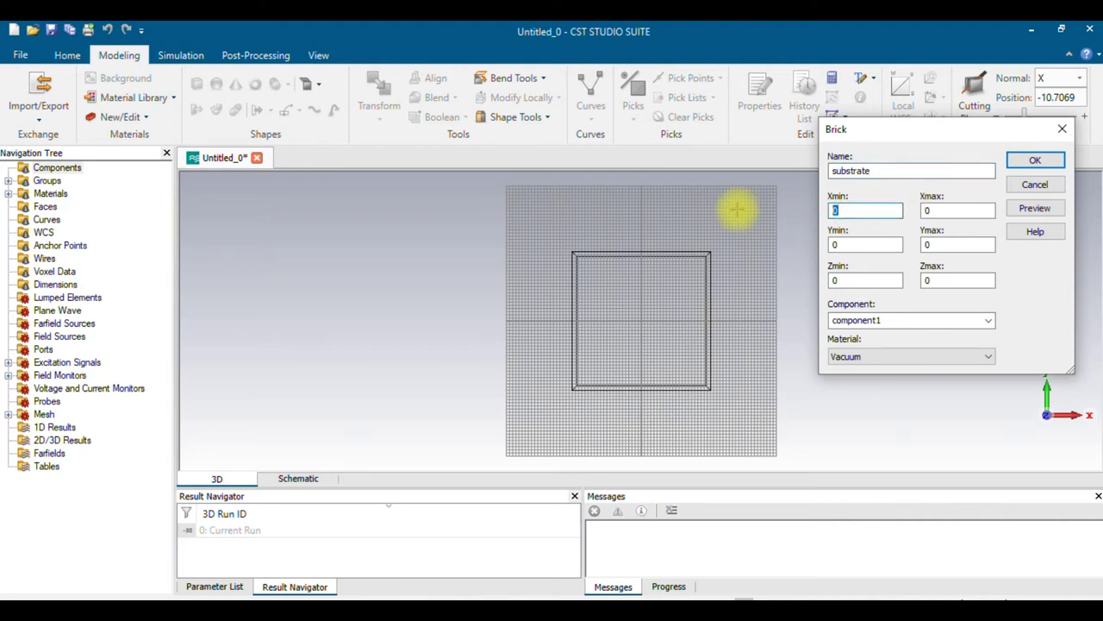
text(-50)
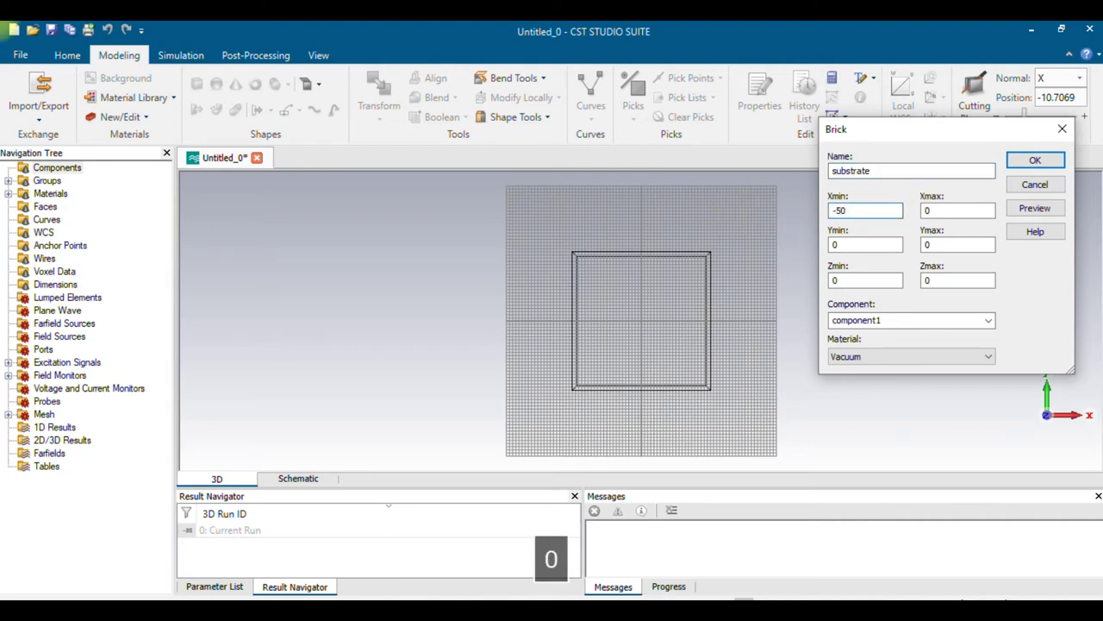
key(Tab)
text(50)
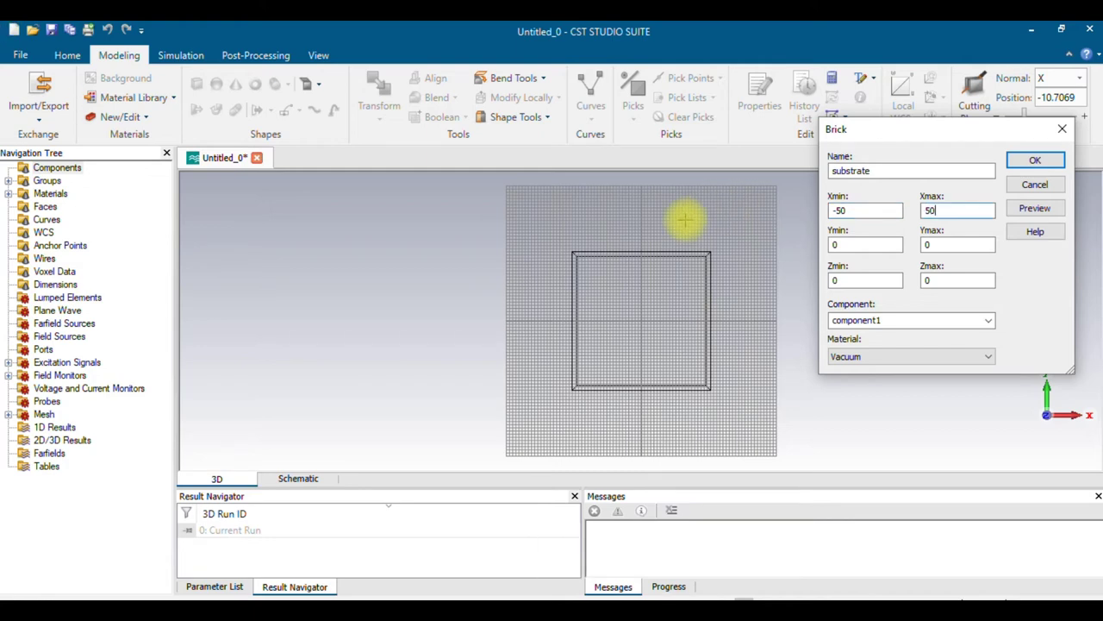
click(844, 247)
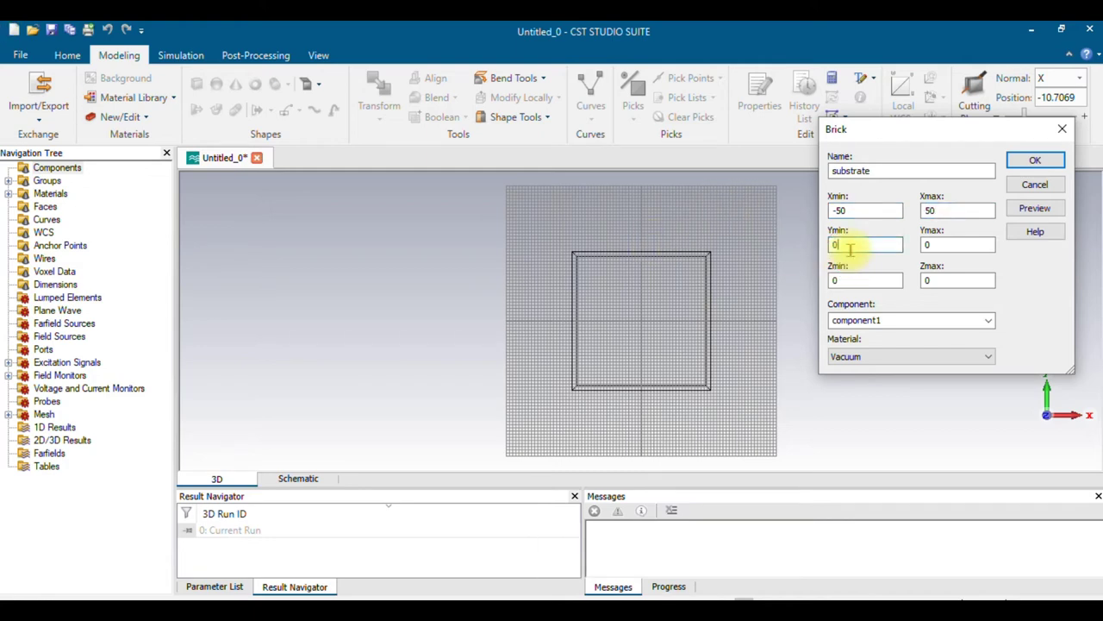
key(BackSpace)
text(-50)
key(Tab)
text(50)
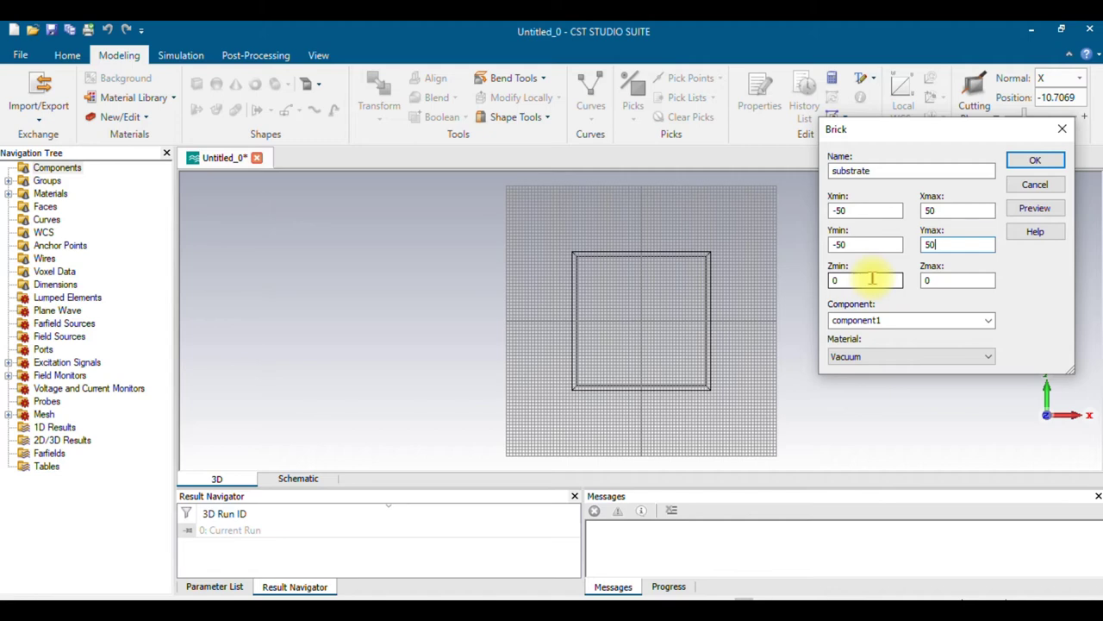
Set the substrate brick's Zmin to -1.575.
click(873, 277)
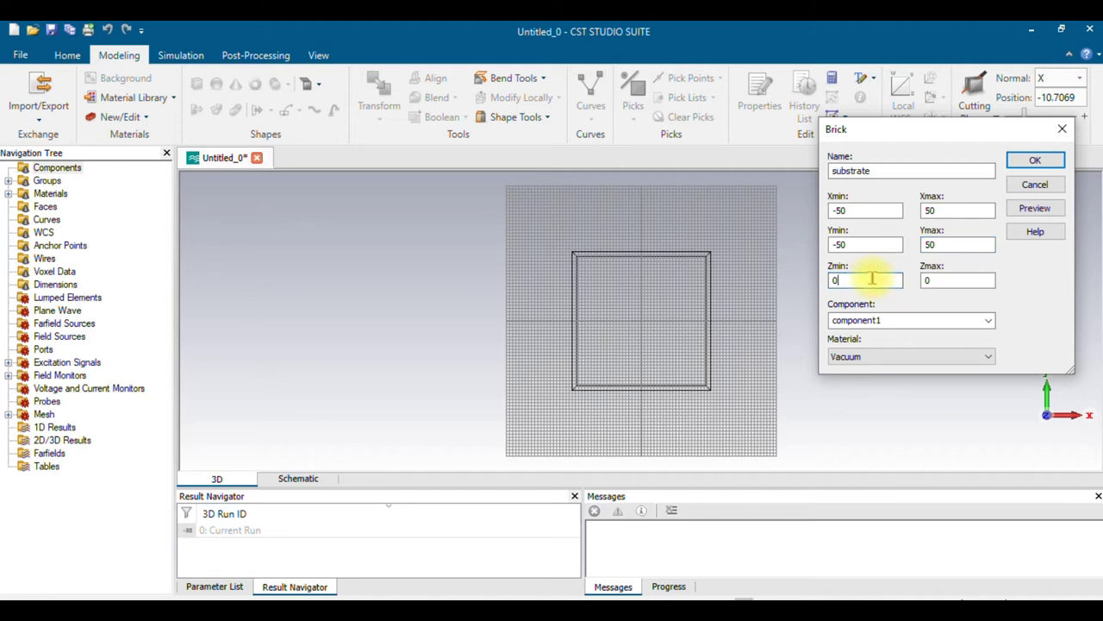
key(BackSpace)
text(-1.)
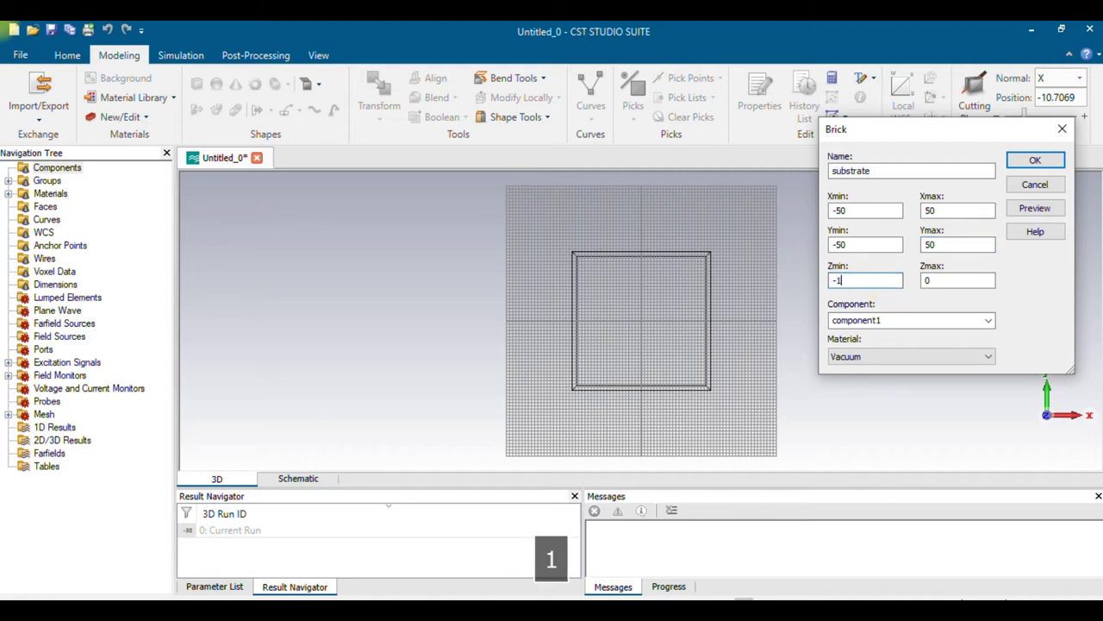
text(575)
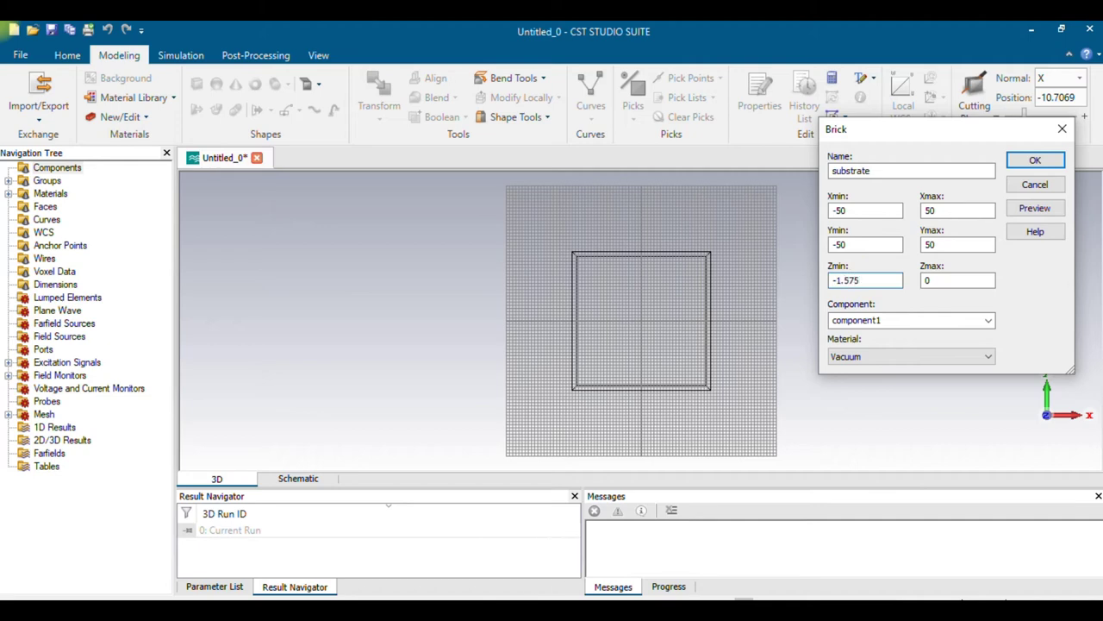
click(941, 279)
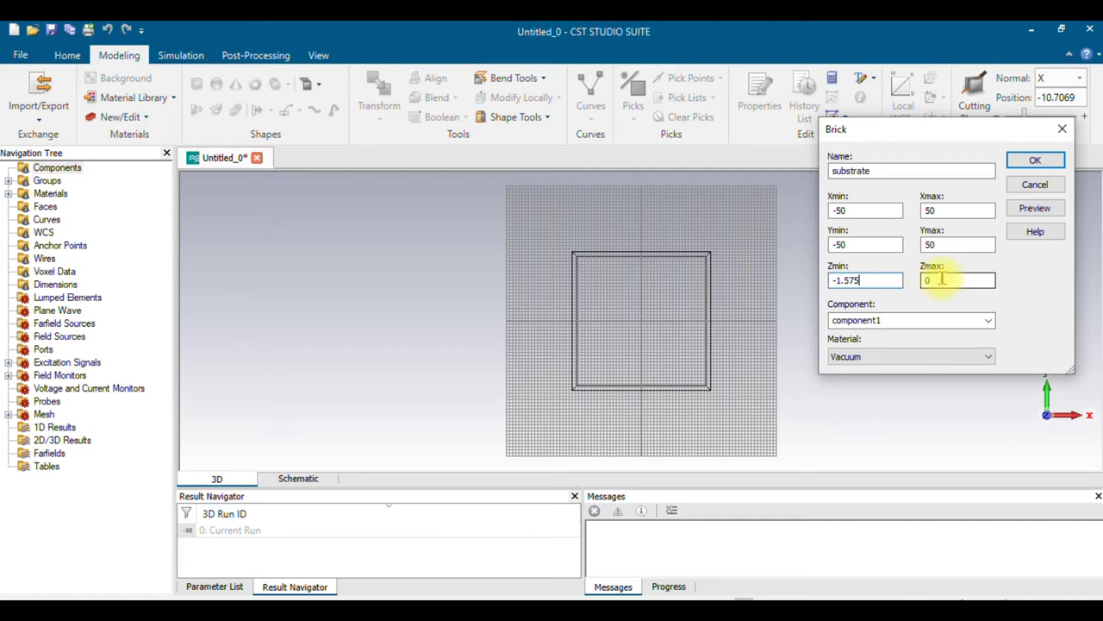
click(850, 287)
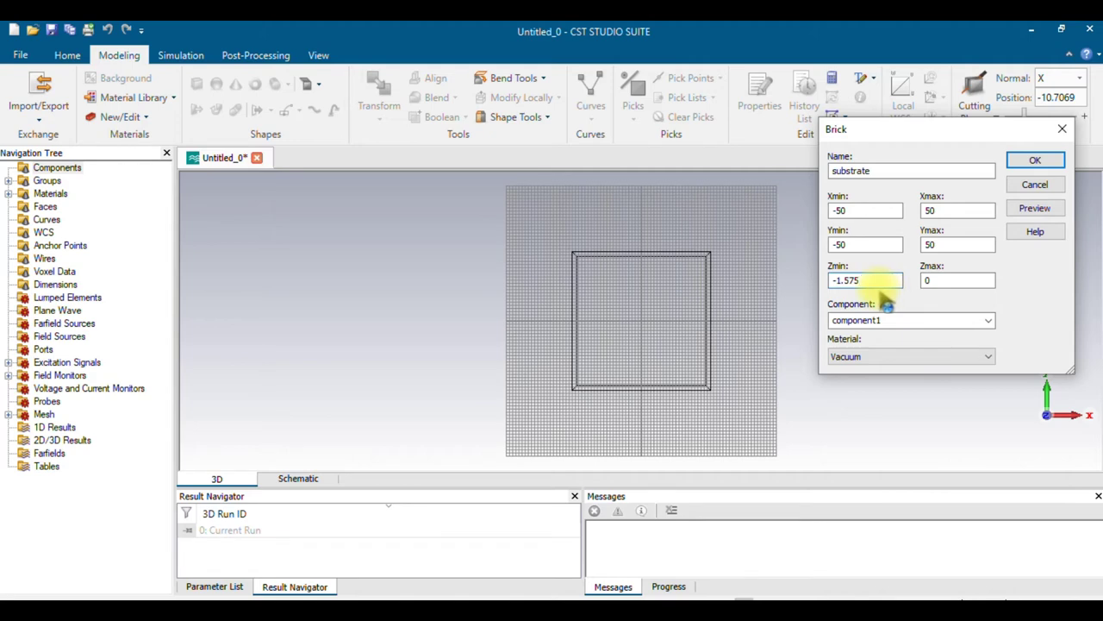
double_click(851, 284)
click(860, 284)
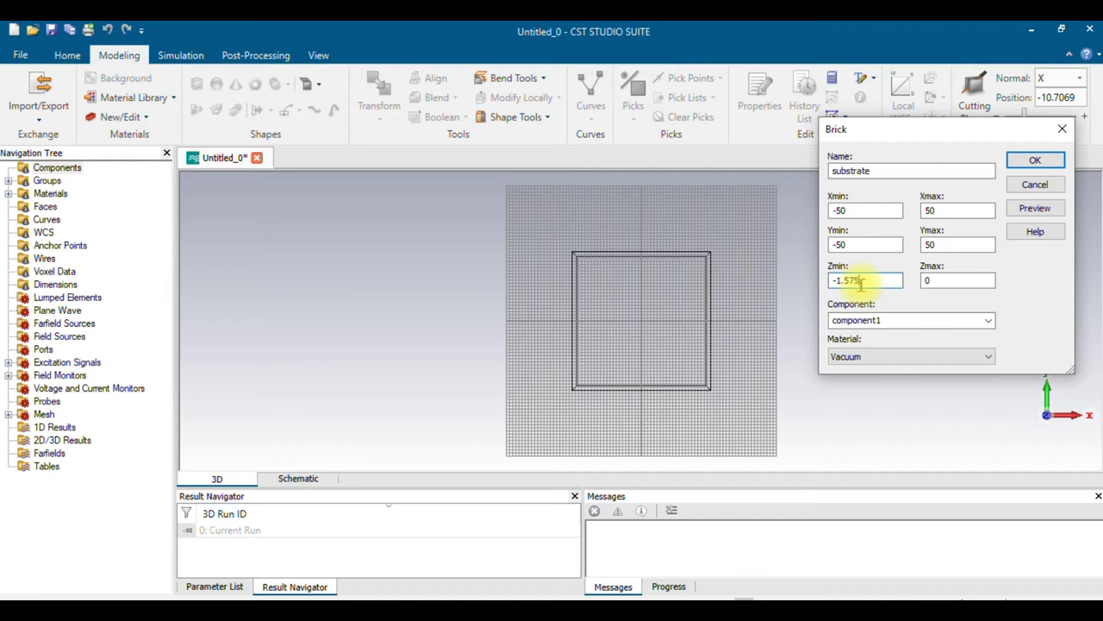
Load Rogers RT5880 (lossy) from the material library as the substrate brick's material.
click(920, 360)
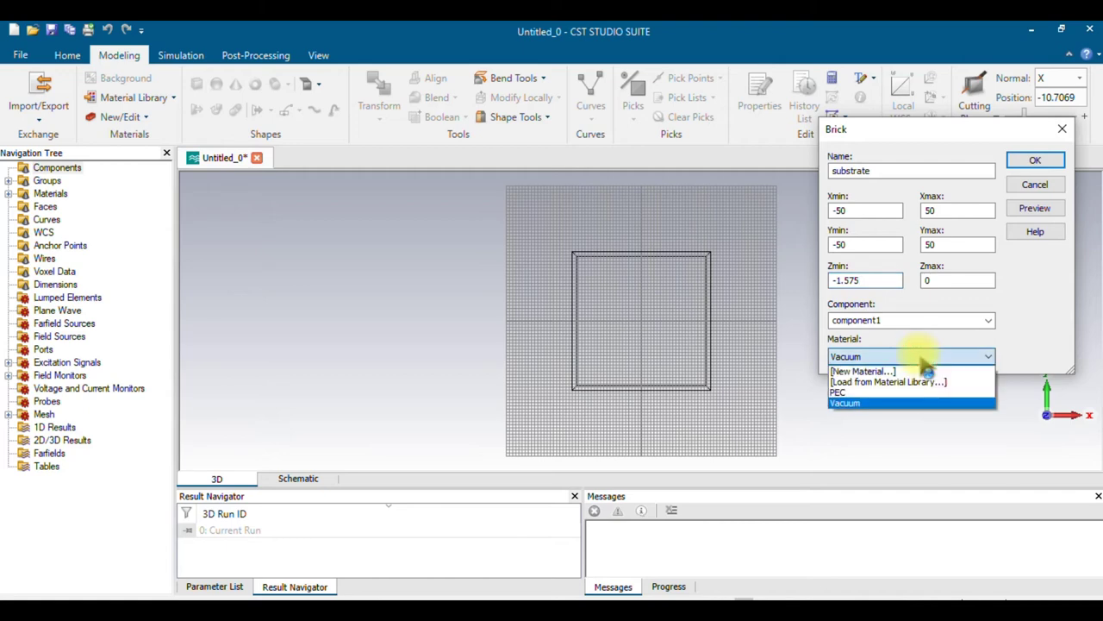
click(901, 380)
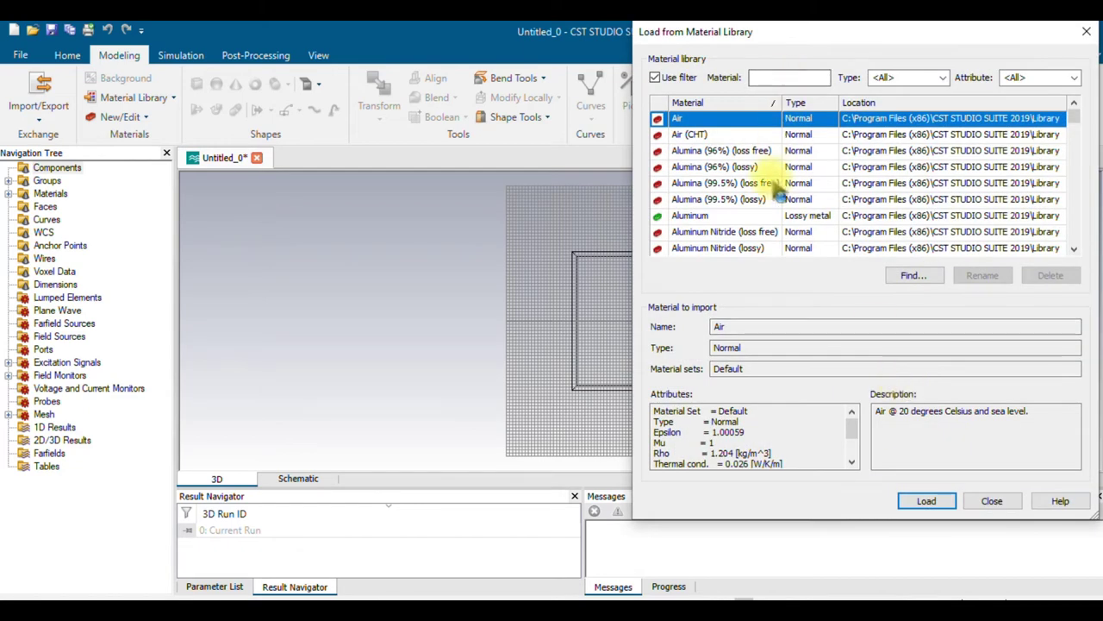
click(779, 77)
text(rt)
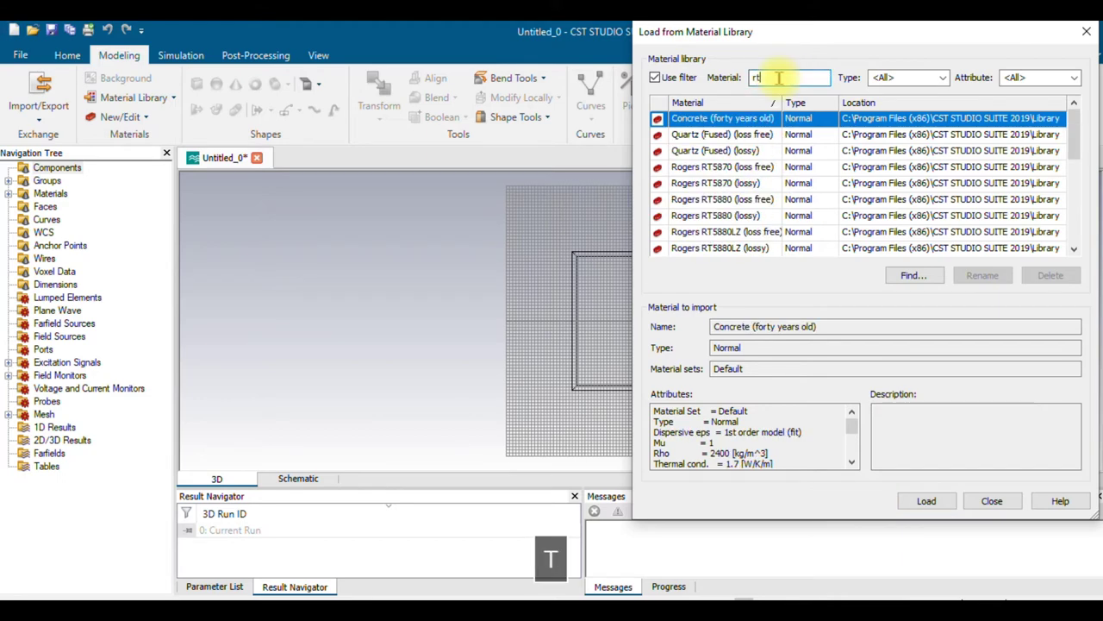
click(722, 215)
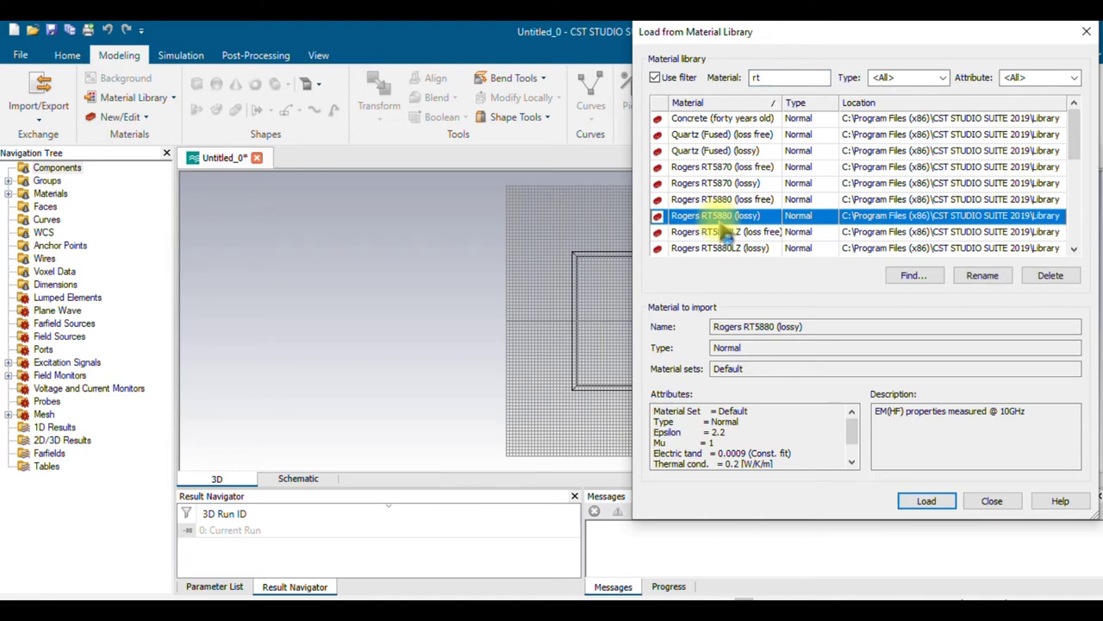
double_click(718, 432)
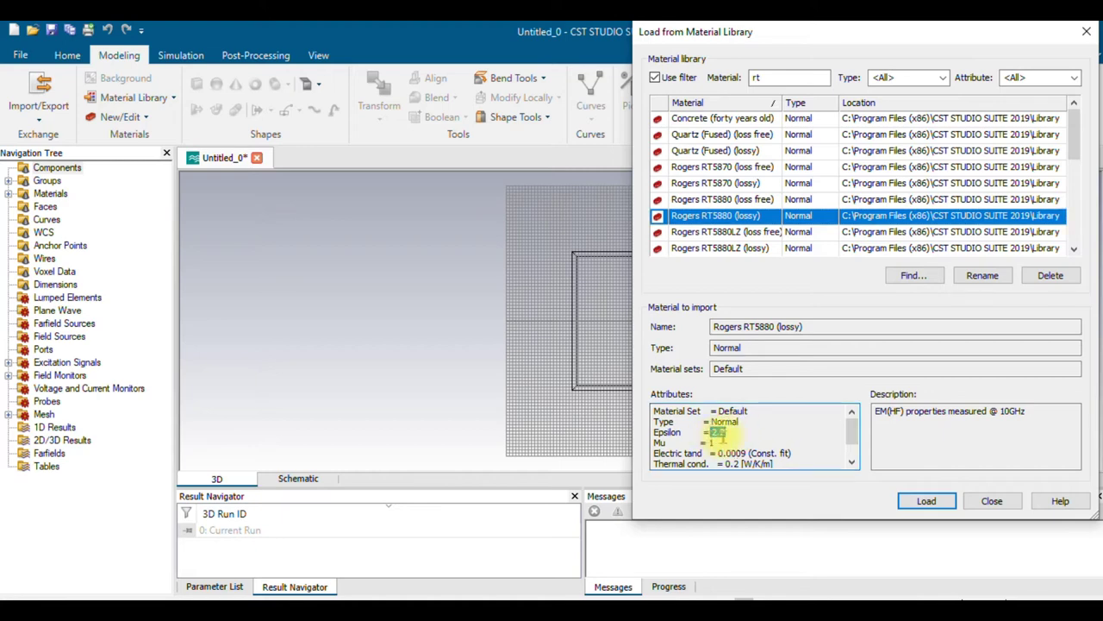
click(926, 502)
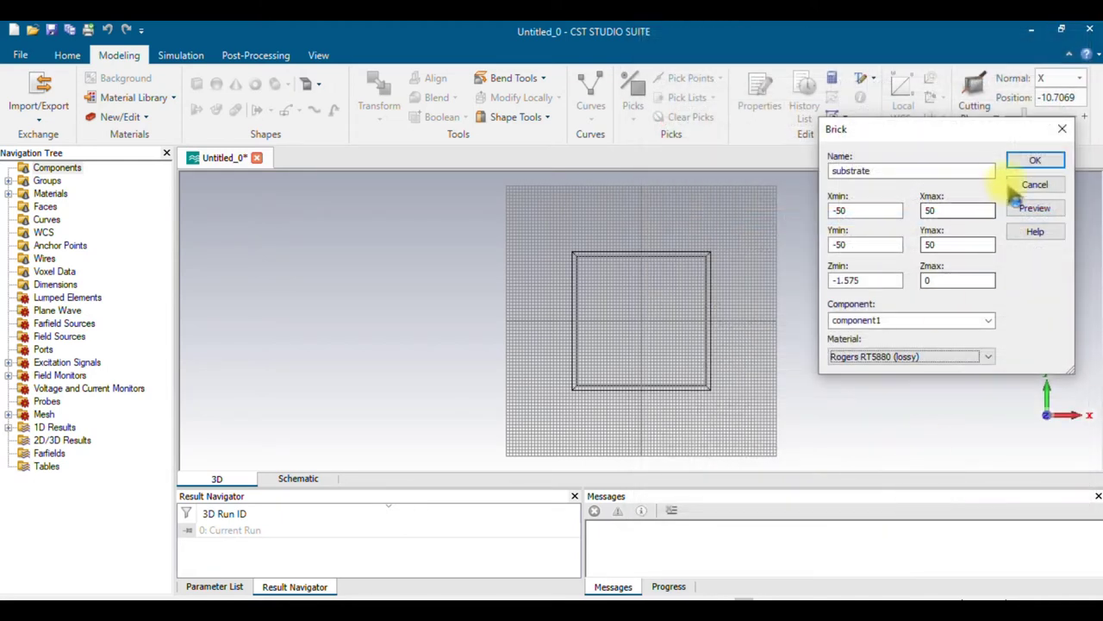
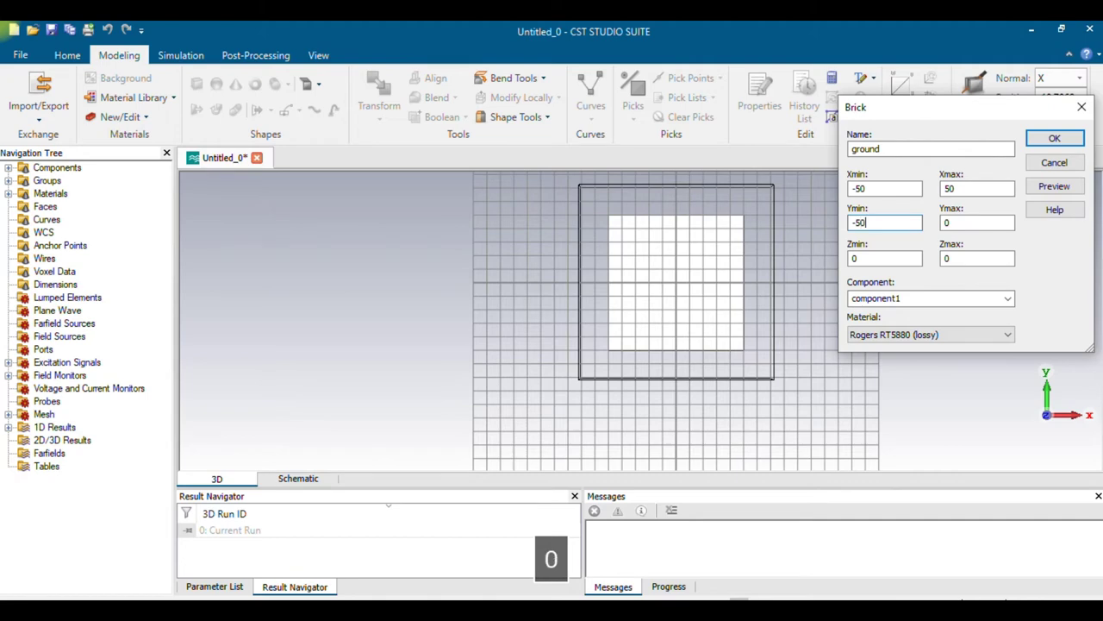
Set the ground brick's Y extent from -50 to 50.
text(50)
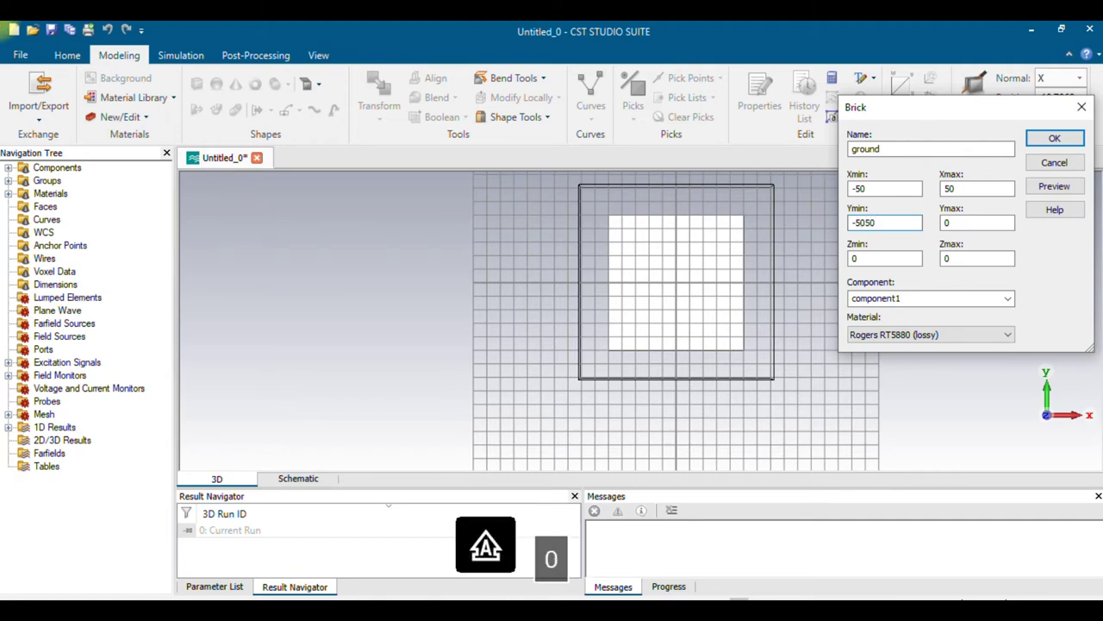
key(BackSpace)
key(BackSpace)
key(Tab)
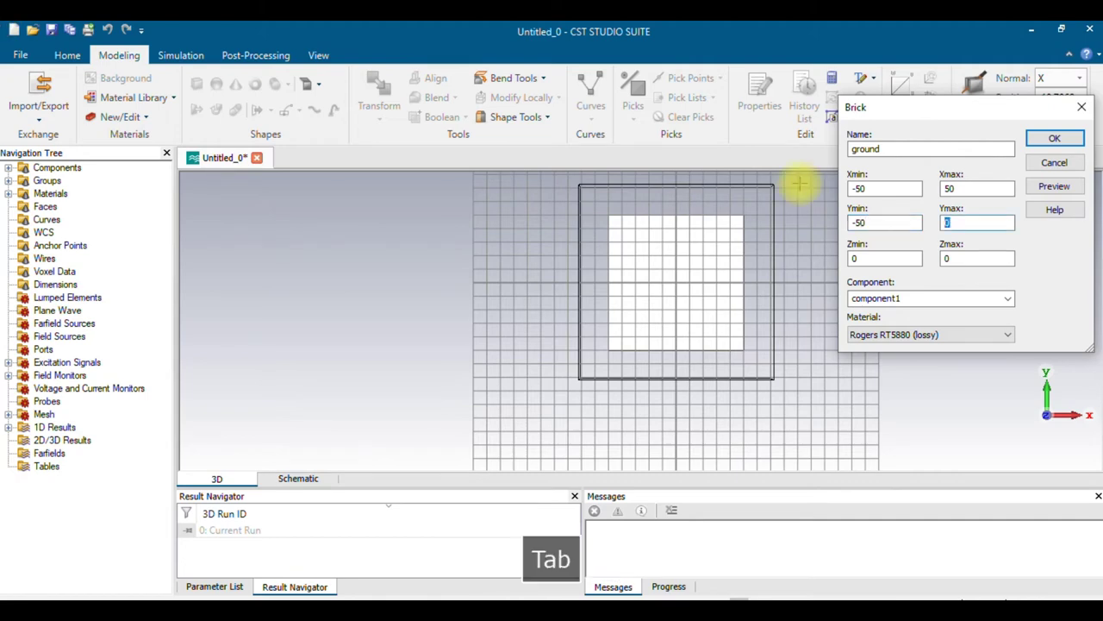
text(50)
key(Tab)
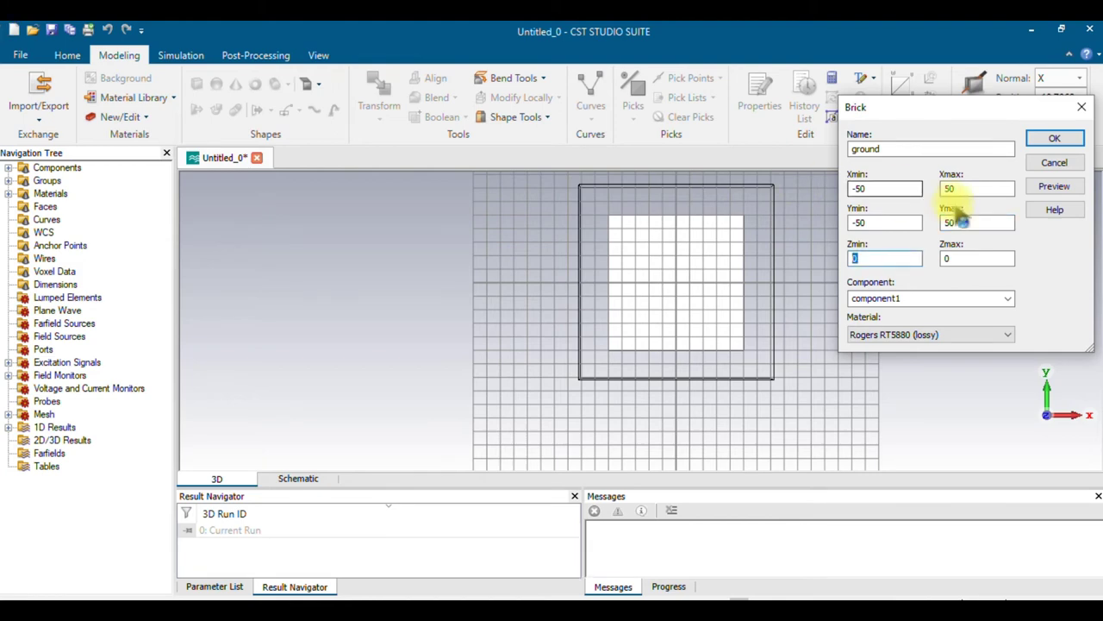
Set the ground brick's Zmax to -1.575 and its Zmin to -1.675.
click(955, 257)
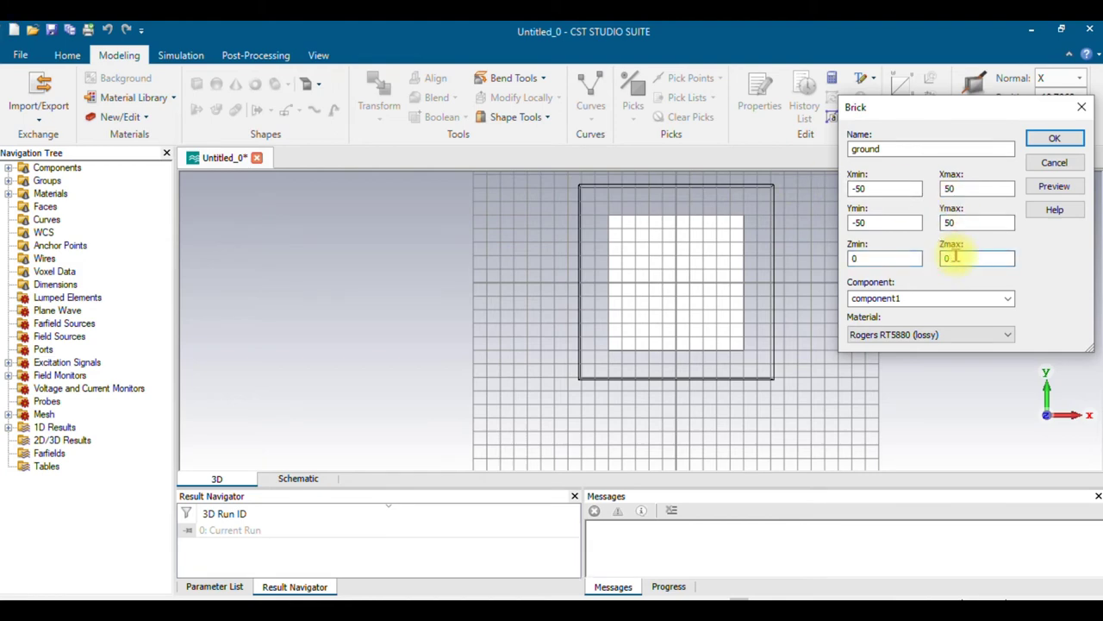
key(BackSpace)
text(-1.)
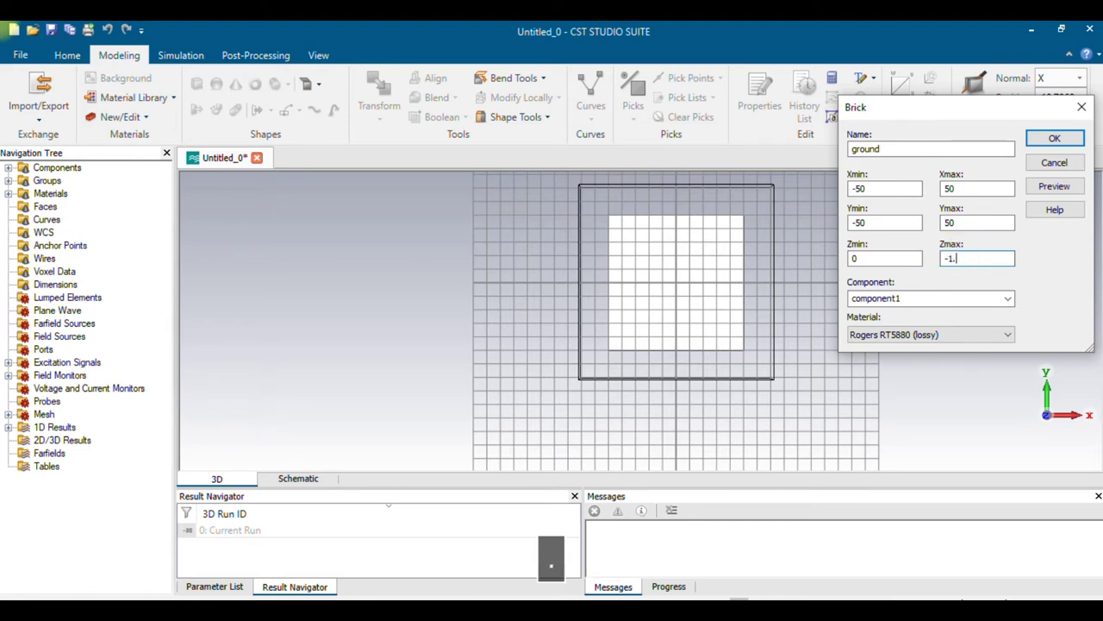
text(575)
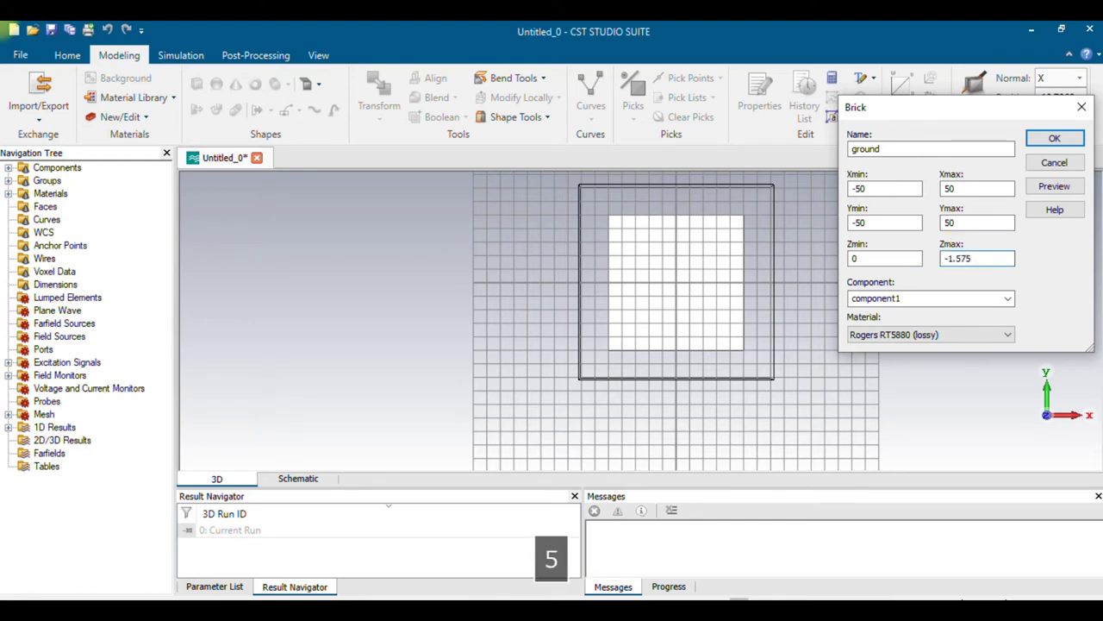
double_click(879, 257)
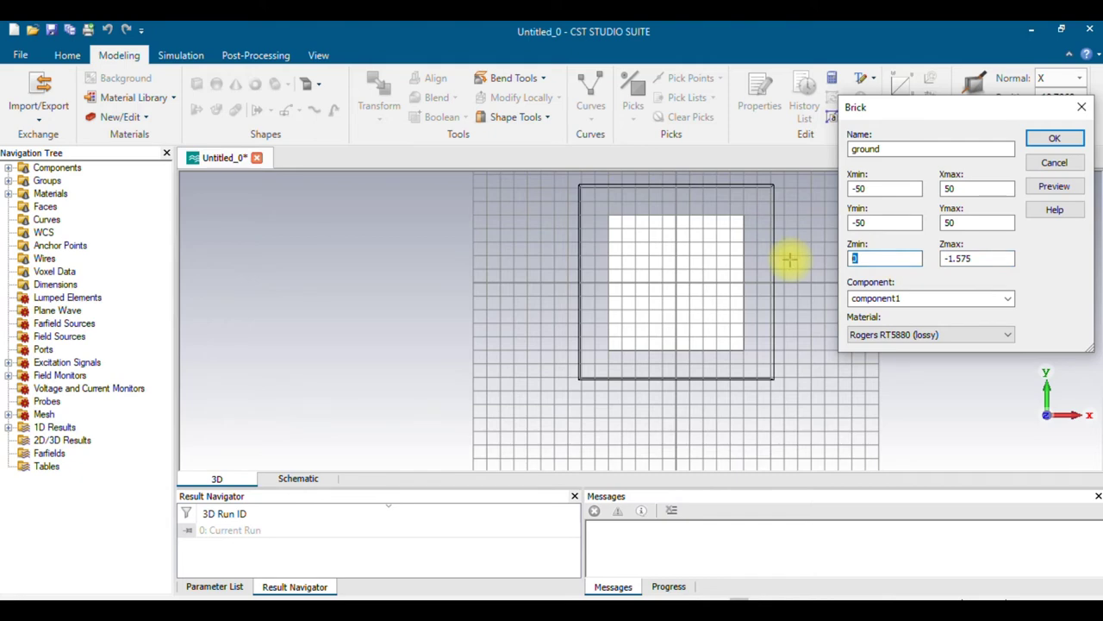
text(-)
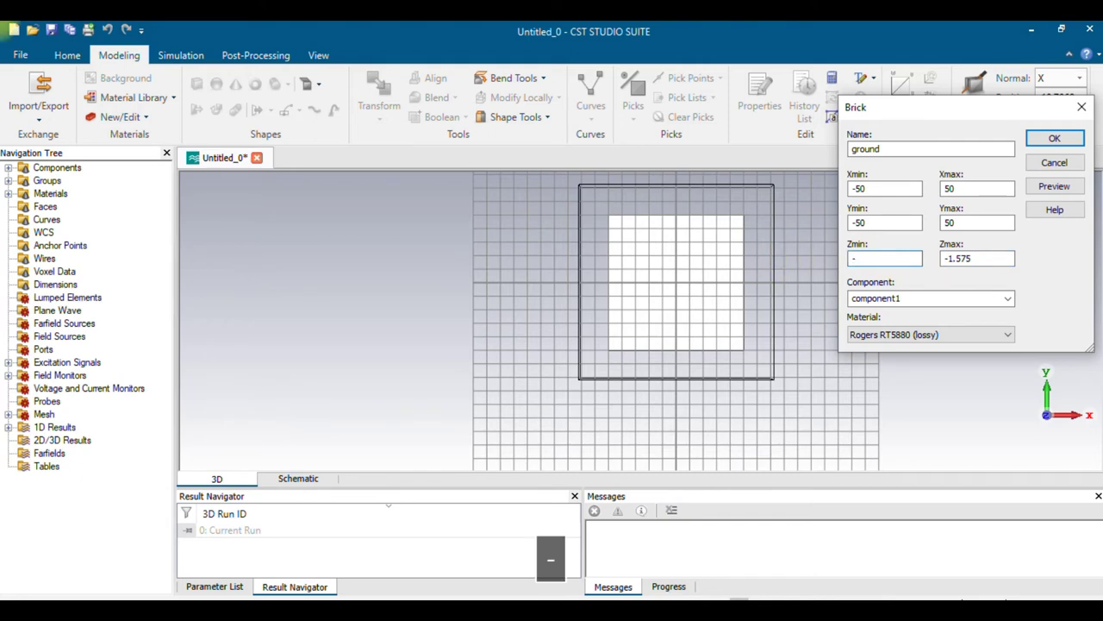
text(1.675)
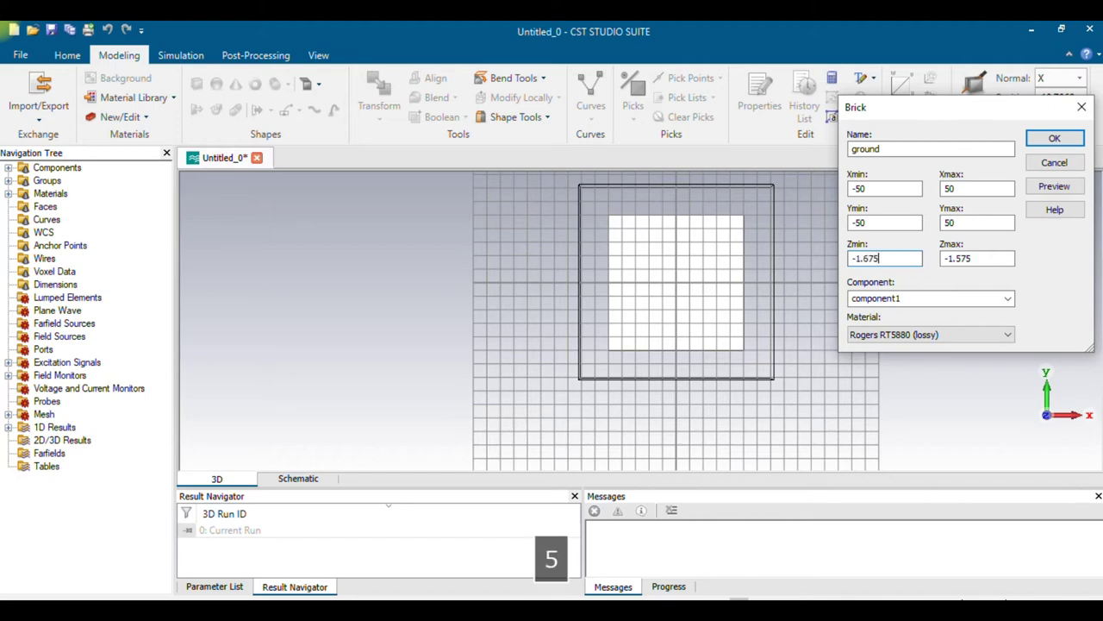
double_click(966, 258)
double_click(872, 263)
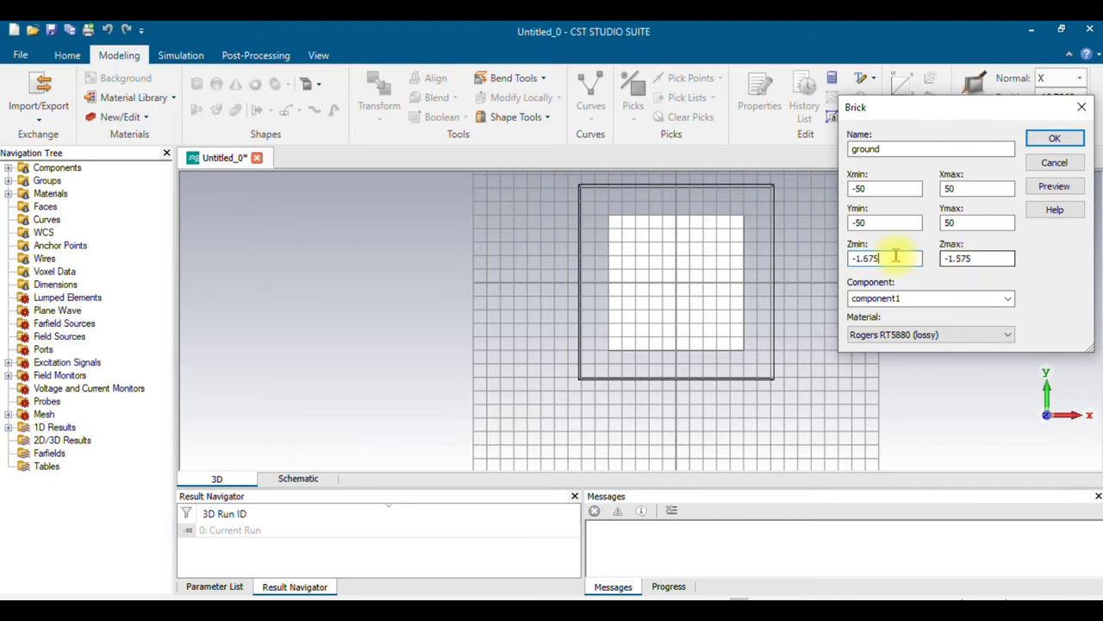
click(881, 263)
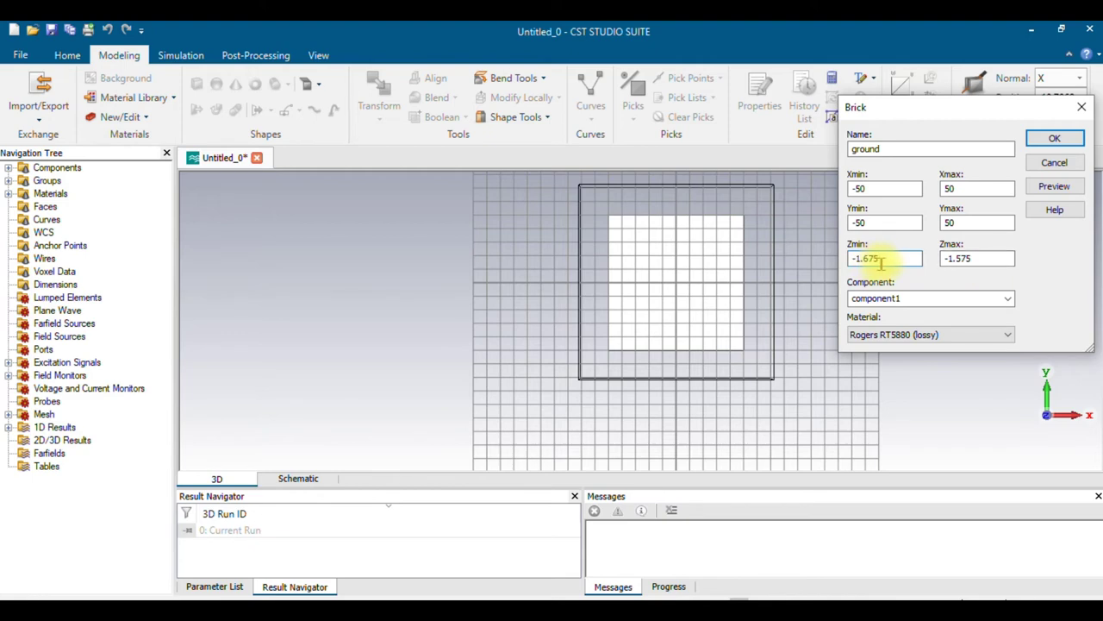
Load Copper (annealed) from the material library as the ground brick's material, preview the brick and create it.
click(929, 336)
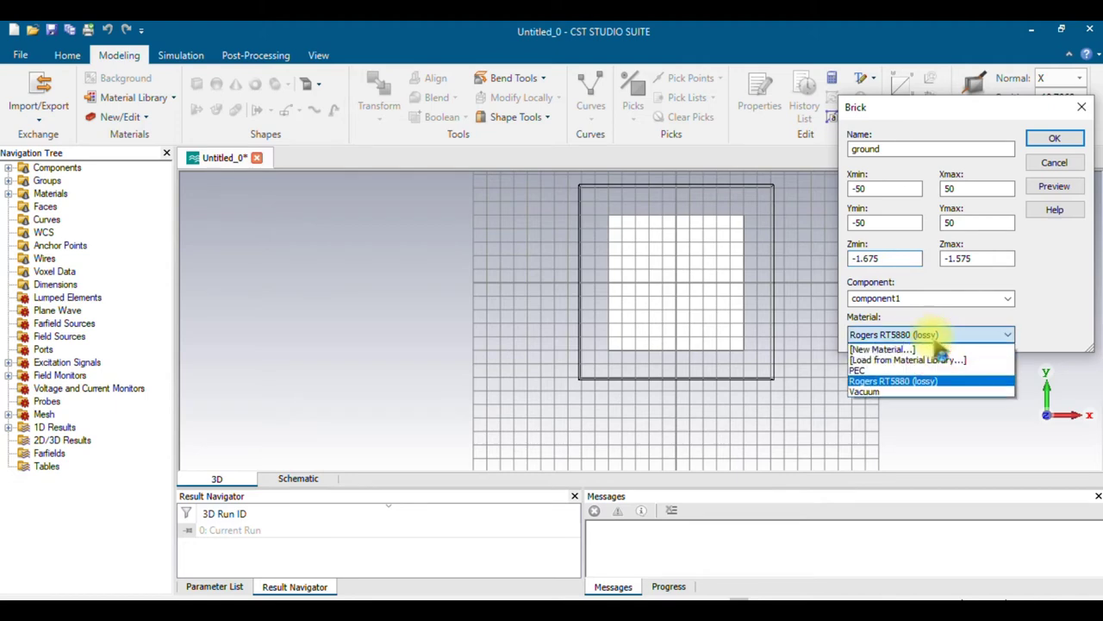
click(904, 360)
click(767, 78)
text(Cu)
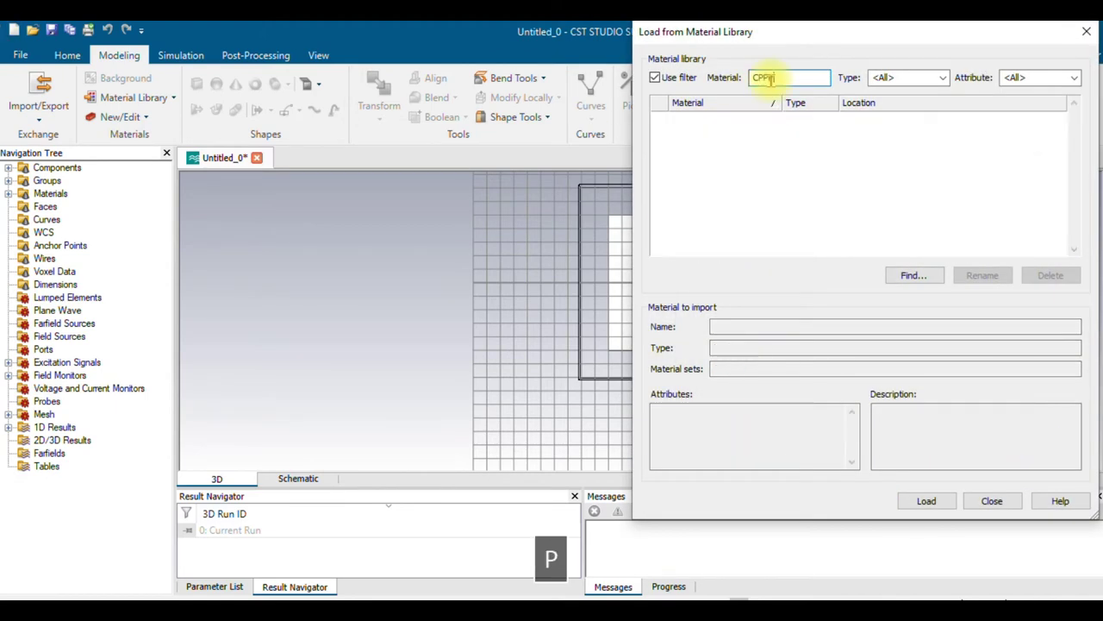
key(BackSpace)
text(OPP)
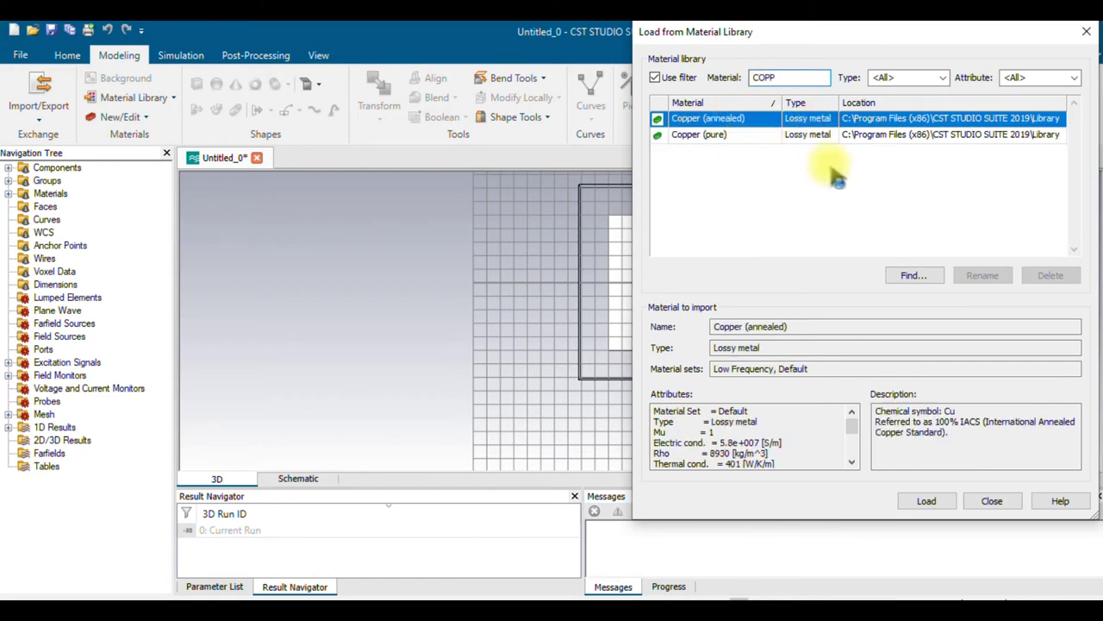
click(927, 501)
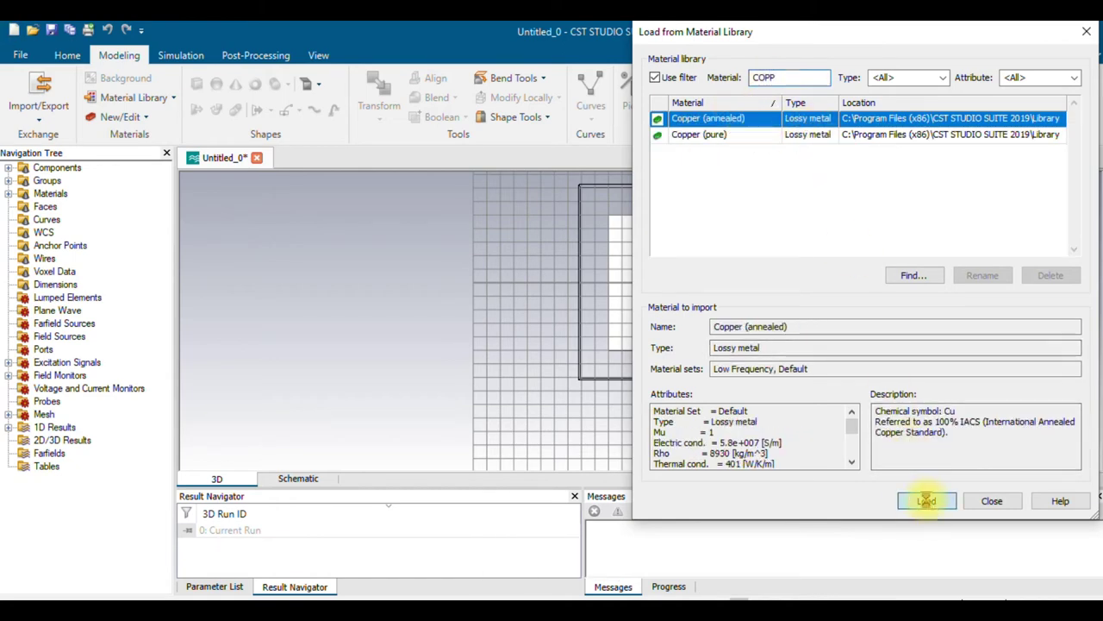
click(1062, 188)
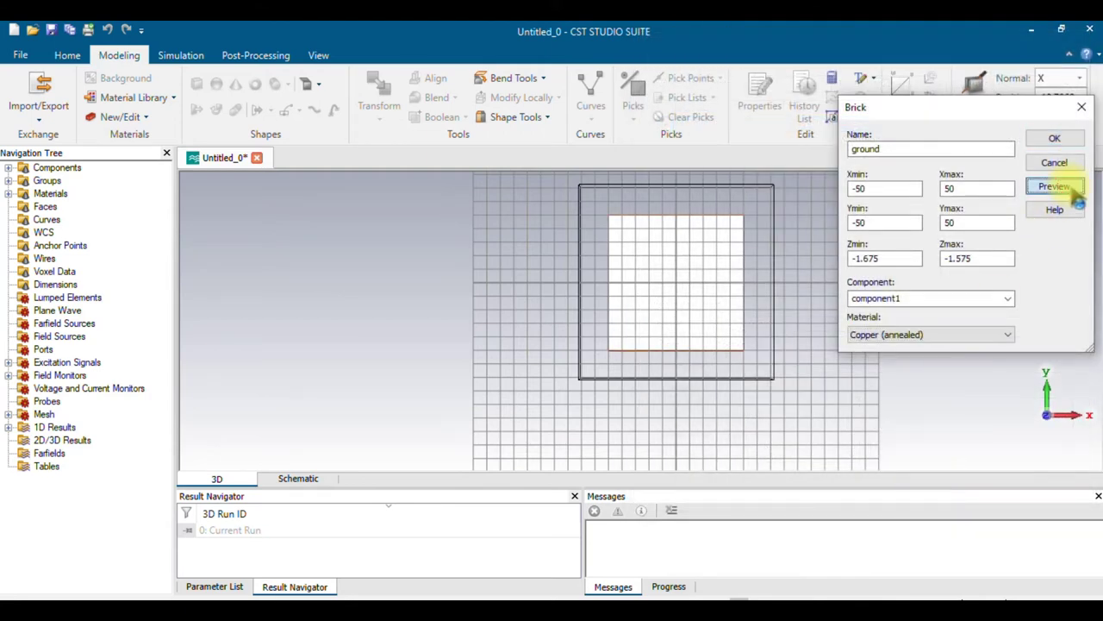
click(1056, 139)
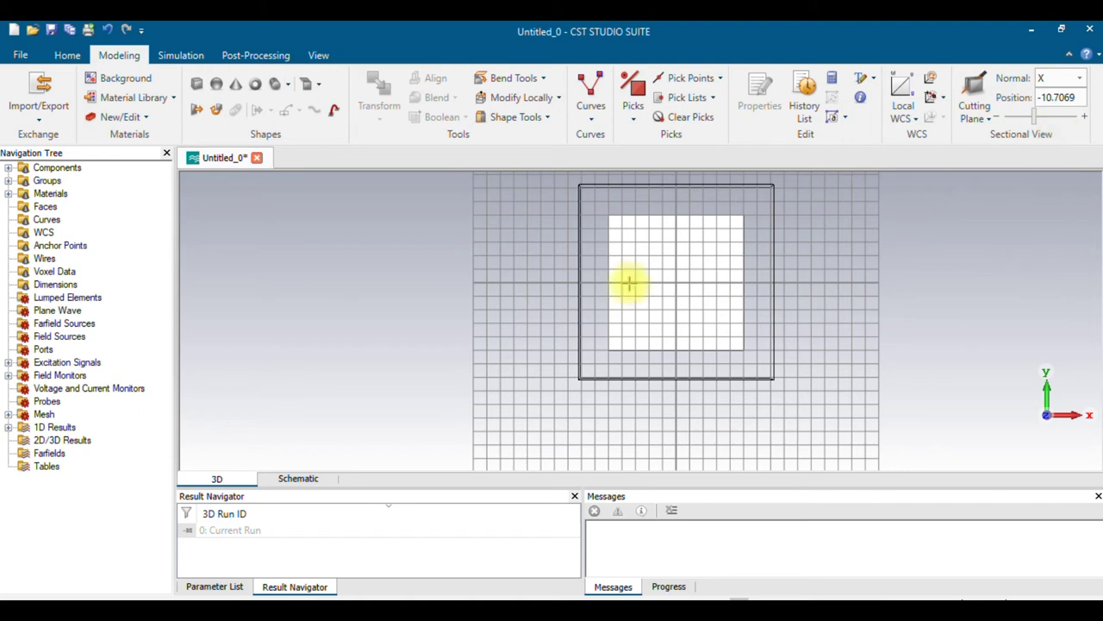
Expand component1 in the model tree and inspect the substrate and ground solids.
click(9, 169)
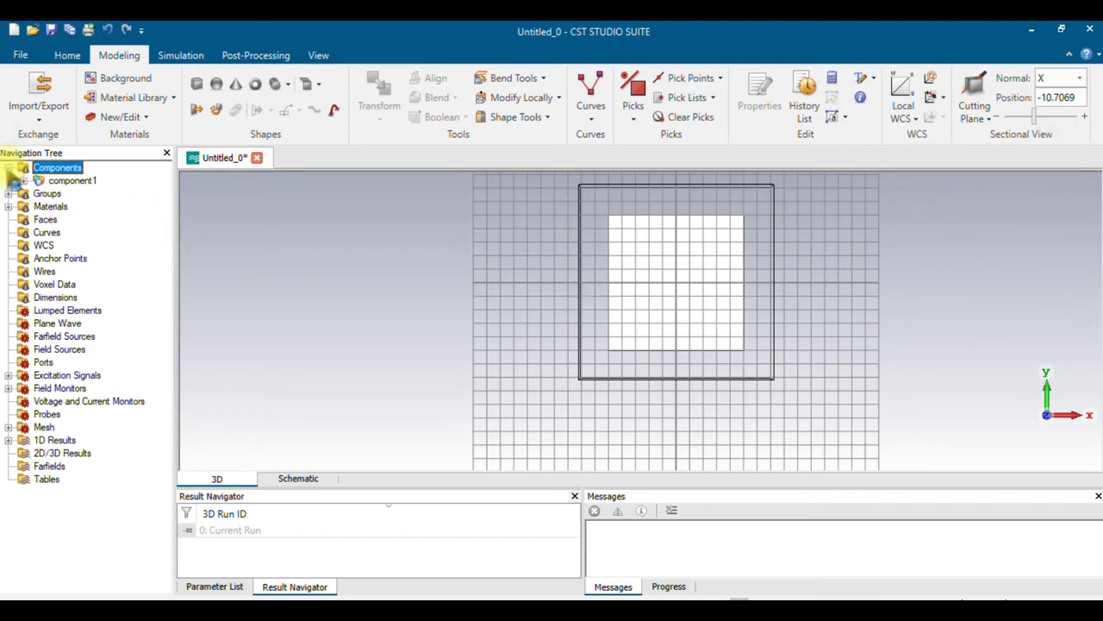
click(23, 180)
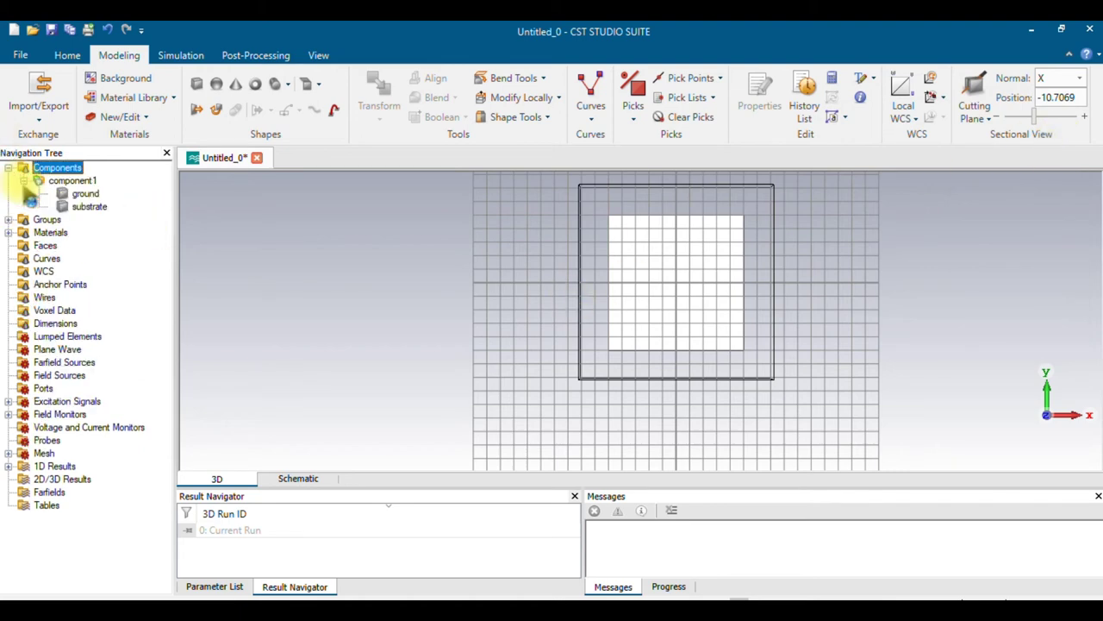
click(90, 207)
key(Up)
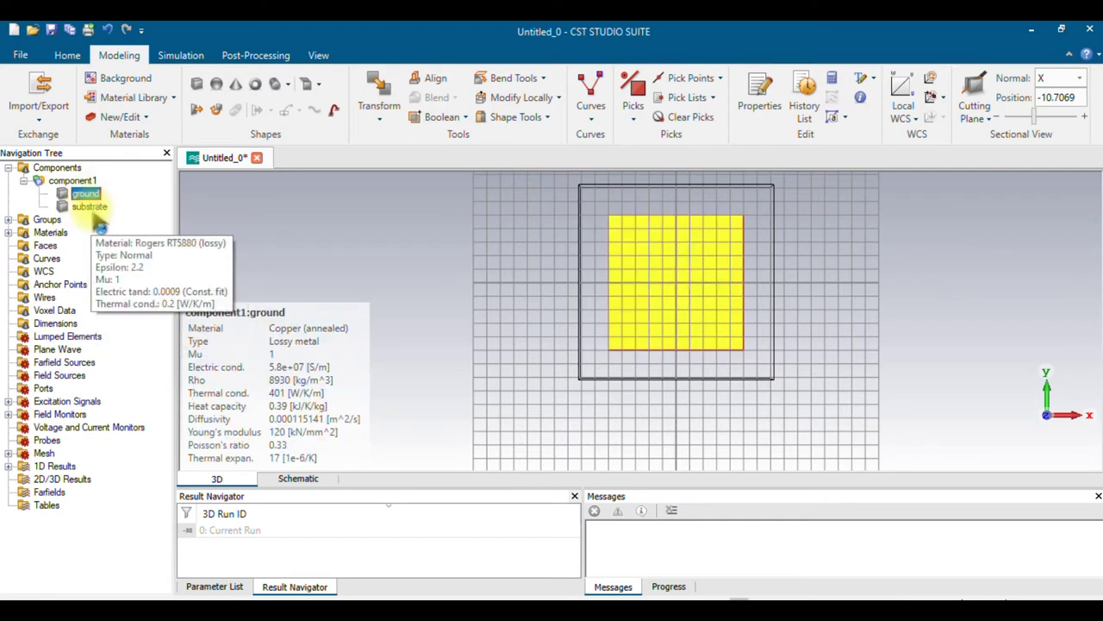
click(72, 180)
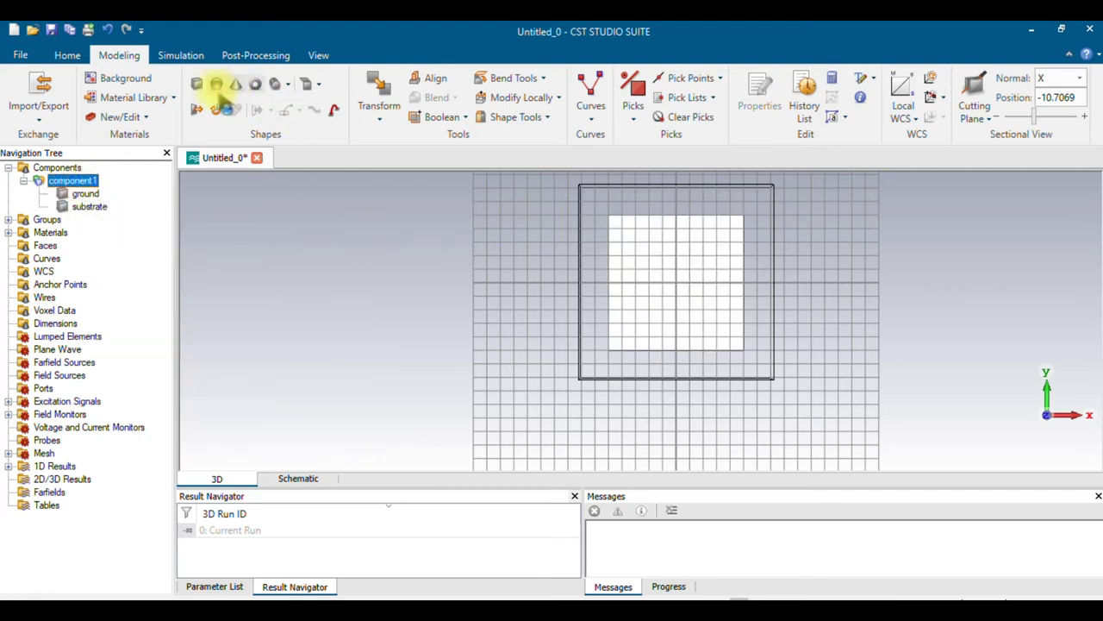
Begin a new brick defined by numeric entry and name it PATCH.
click(198, 85)
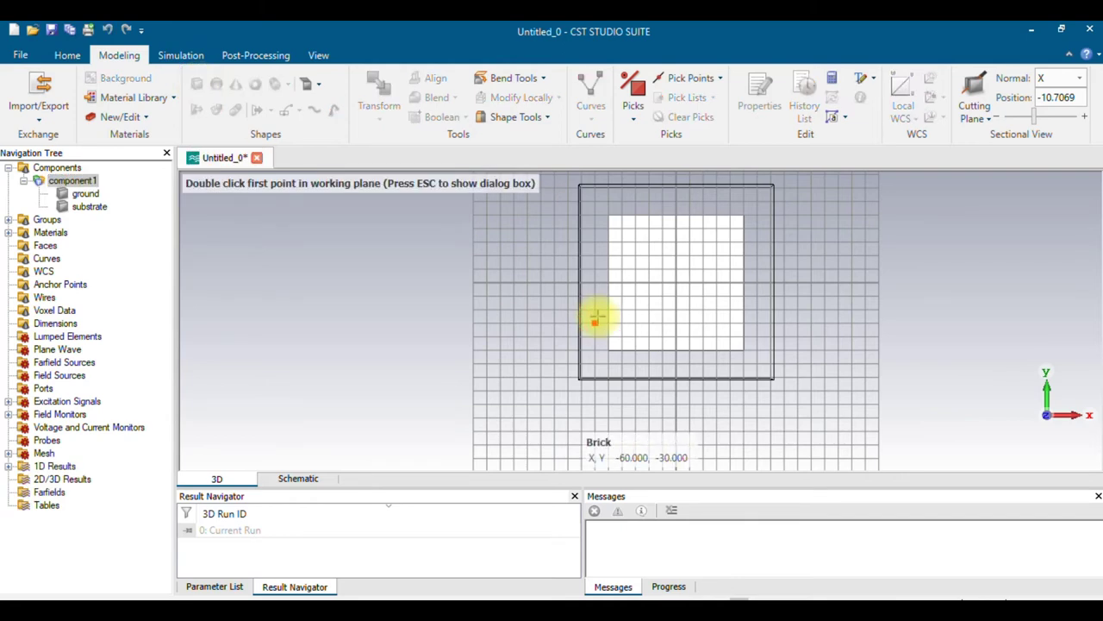
key(Escape)
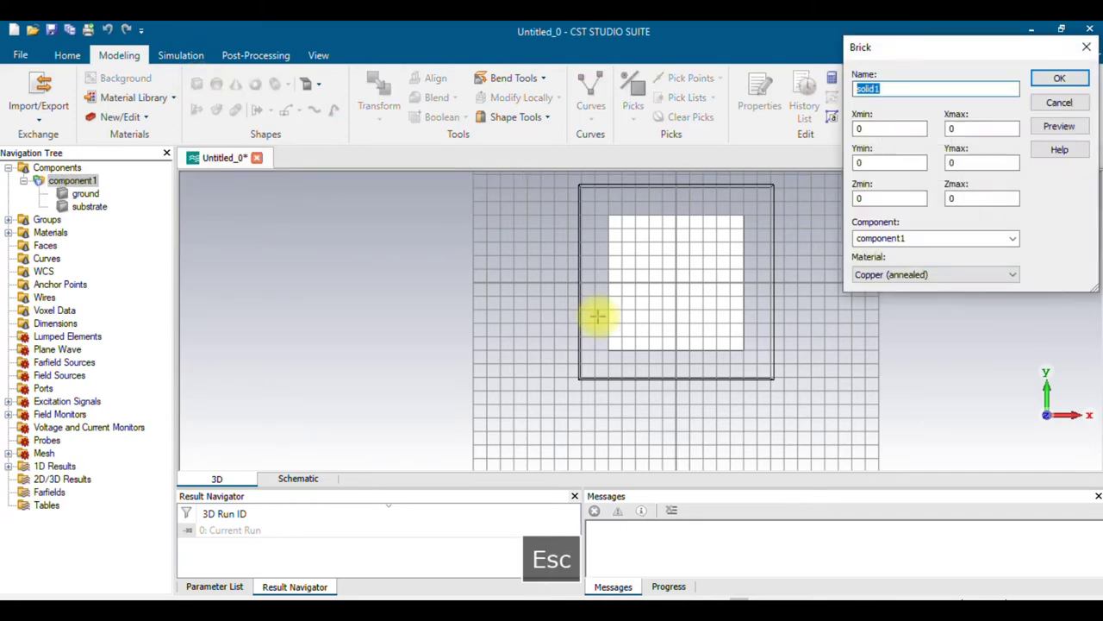
text(PATCH)
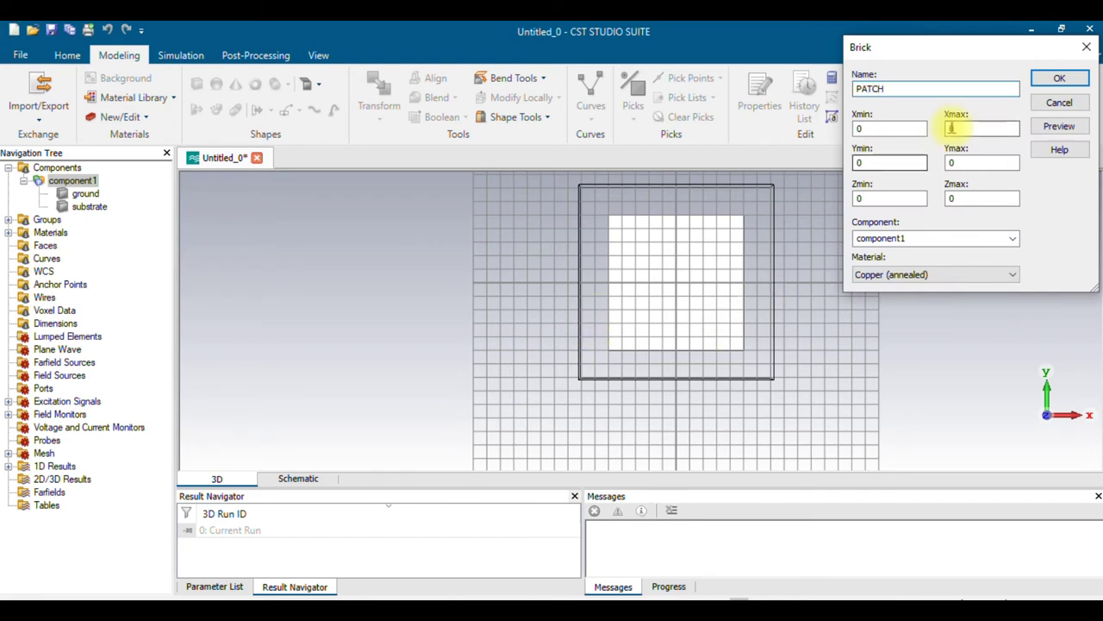
Set the PATCH brick's Xmin to -49.4/2.
click(886, 127)
double_click(846, 129)
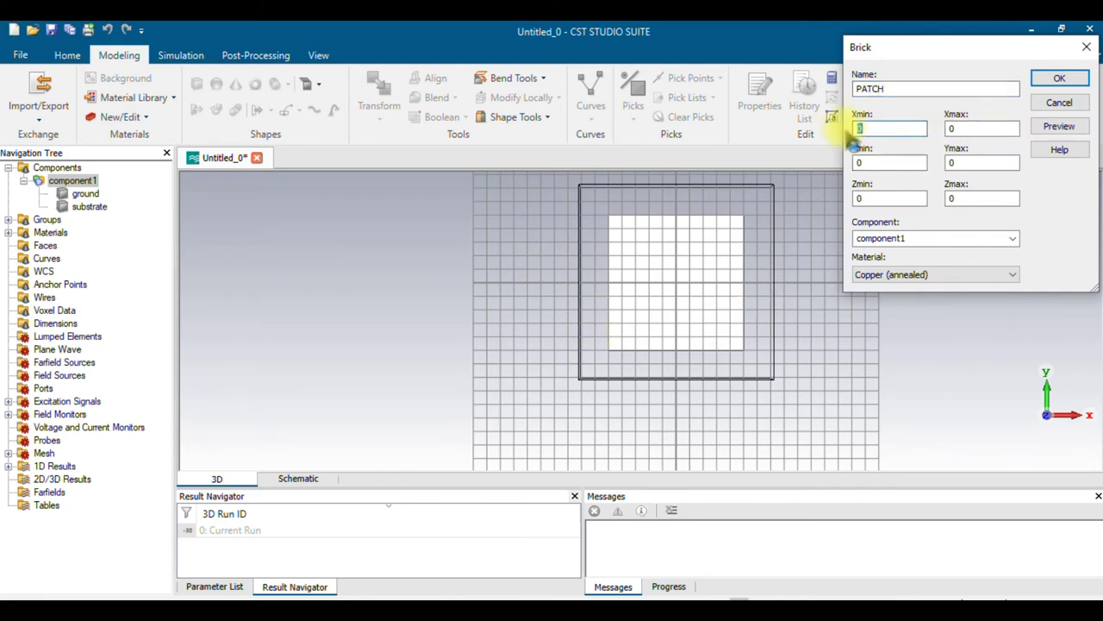
key(BackSpace)
text(-)
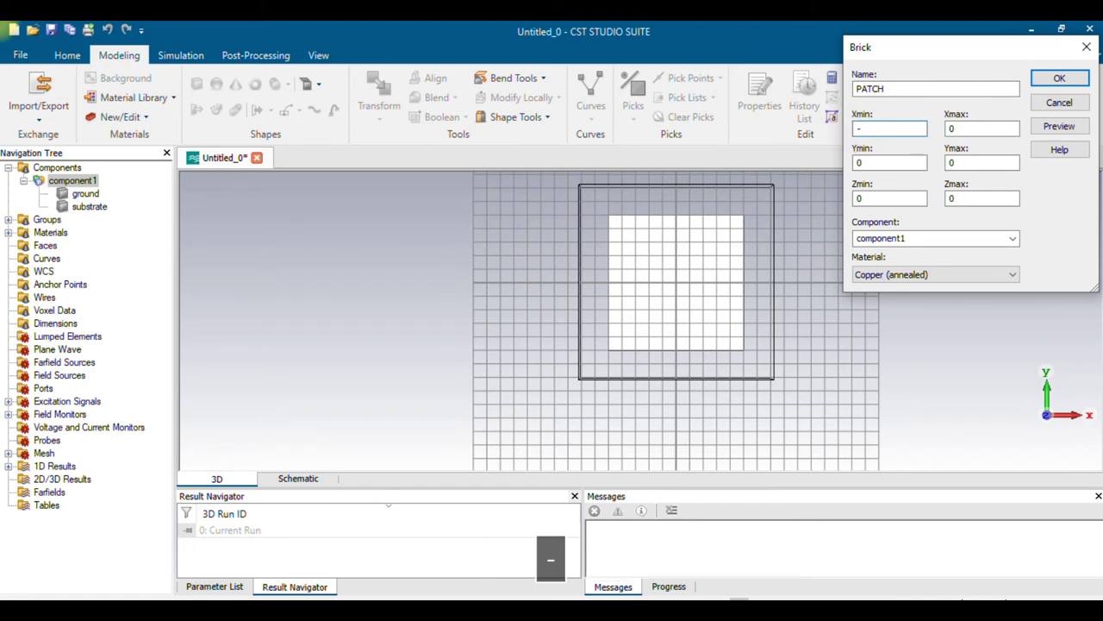
text(49.4/2)
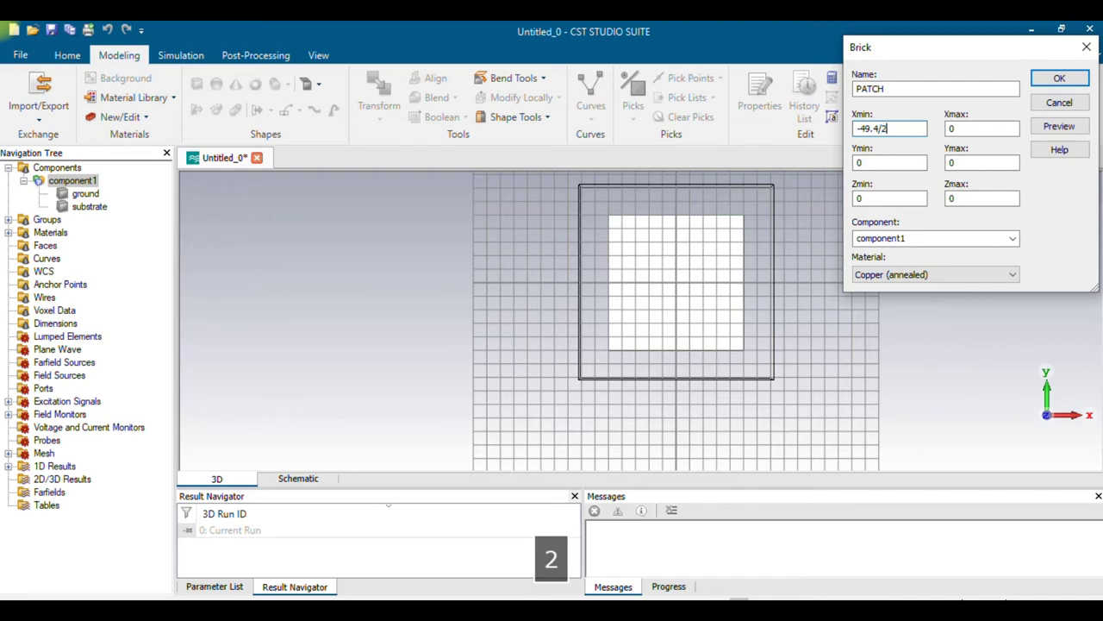
key(Tab)
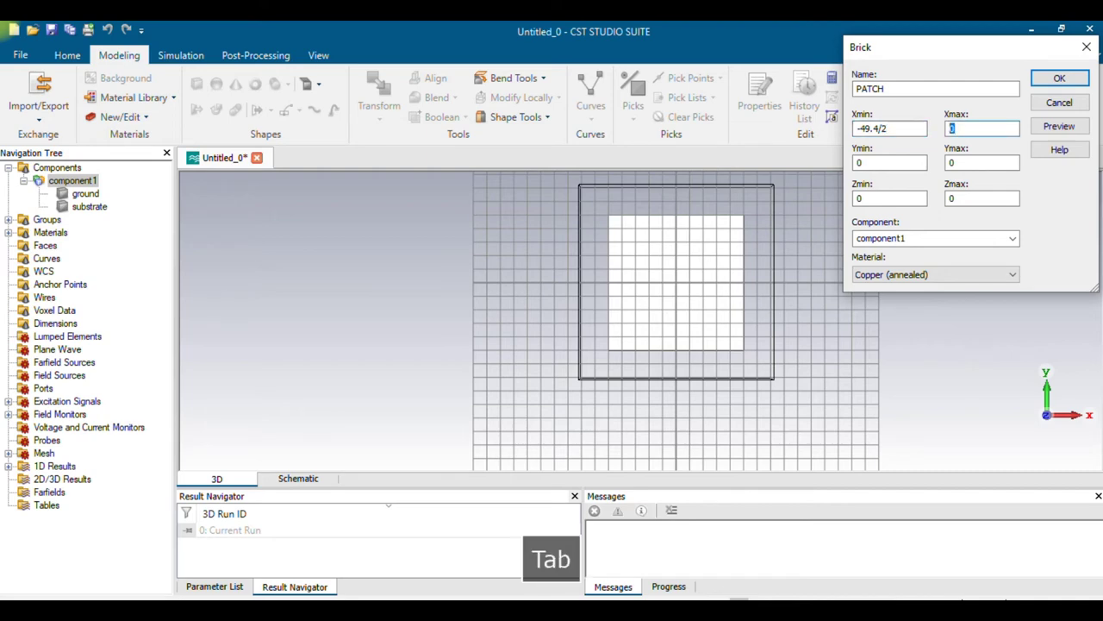
Set the PATCH brick's Xmax to 49.4/2, Ymin to -41.3/2 and Ymax to 50.
text(49.)
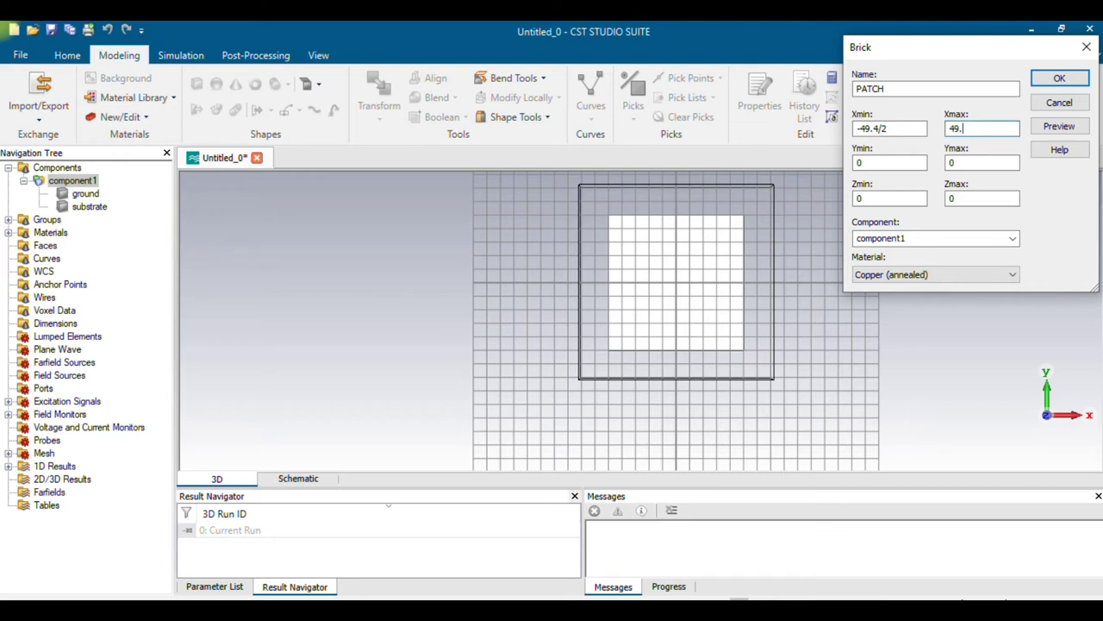
text(4/2)
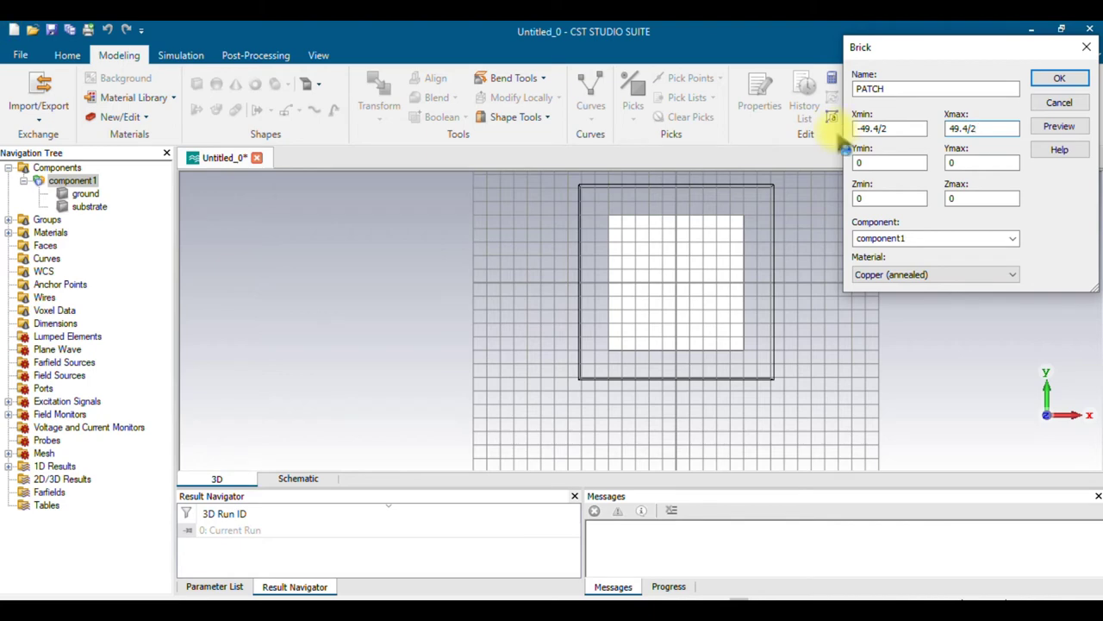
click(866, 162)
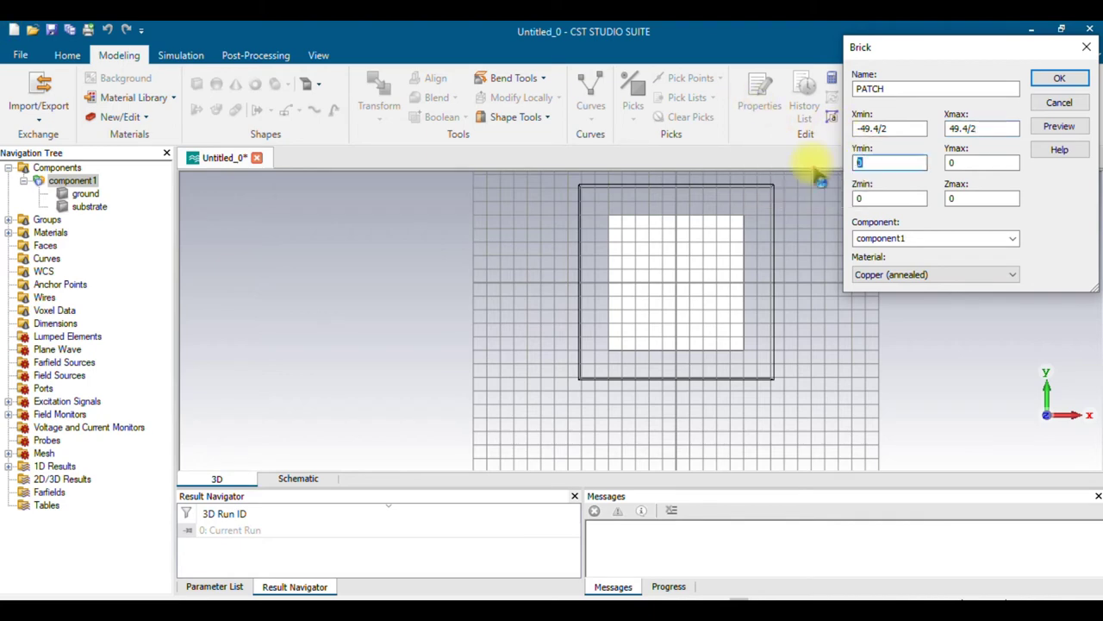
key(BackSpace)
text(-)
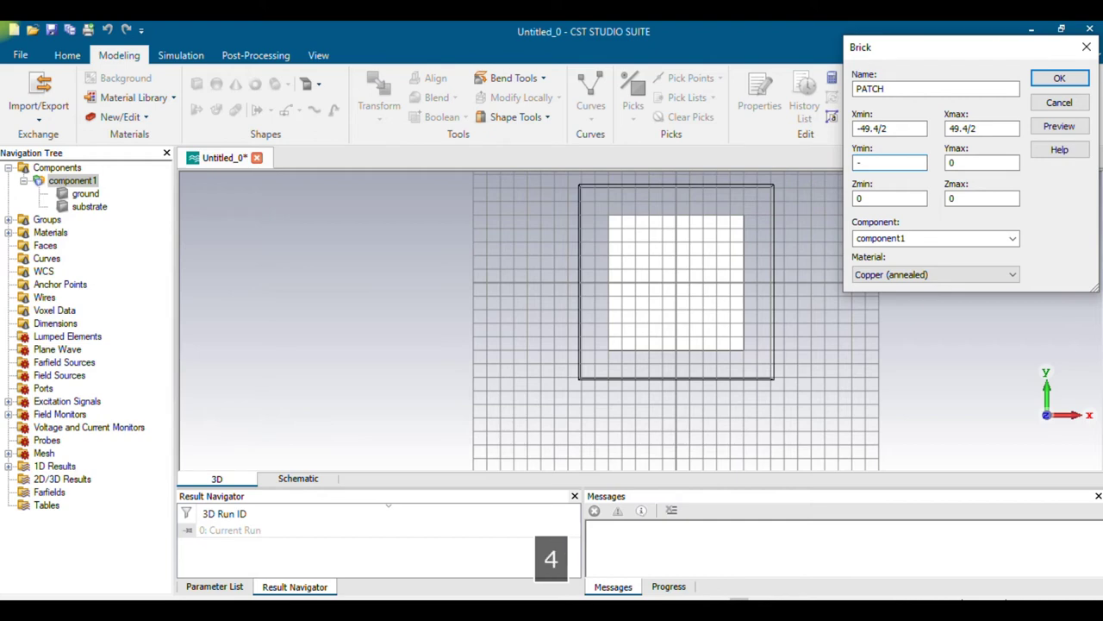
text(41.3/2)
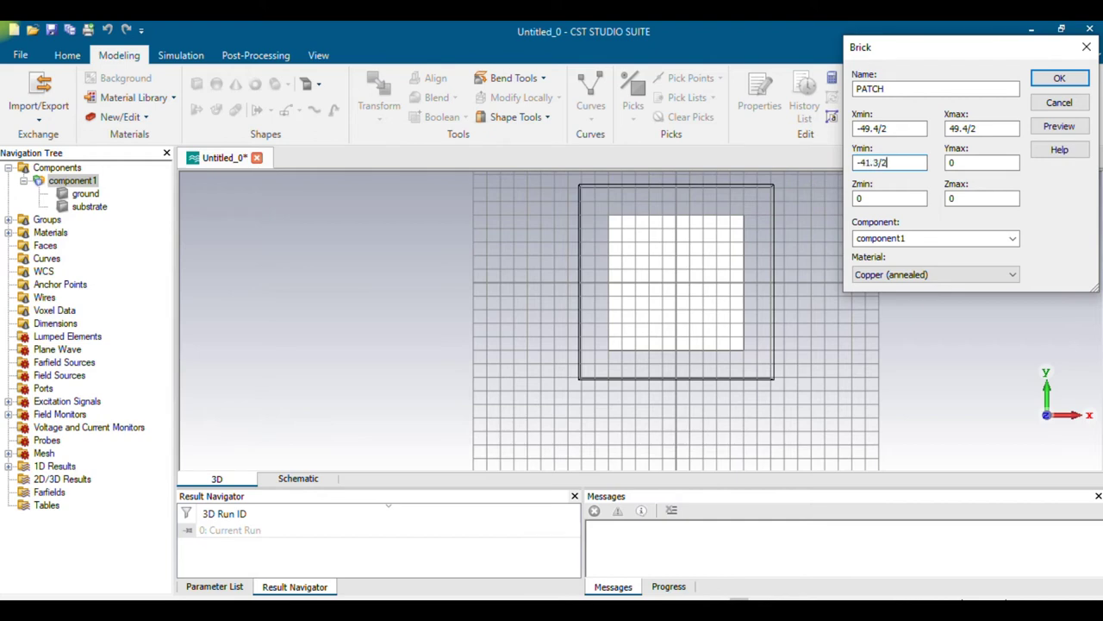
key(Tab)
text(50)
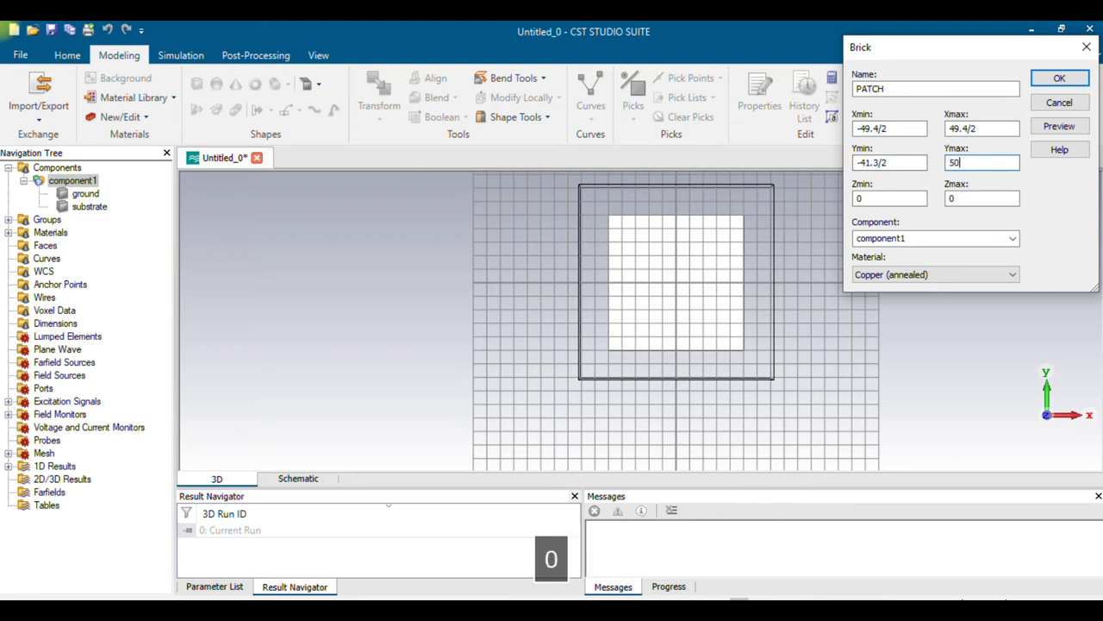
Set the PATCH brick's Zmax to 0.1, preview it and create the brick.
click(973, 200)
text(.1)
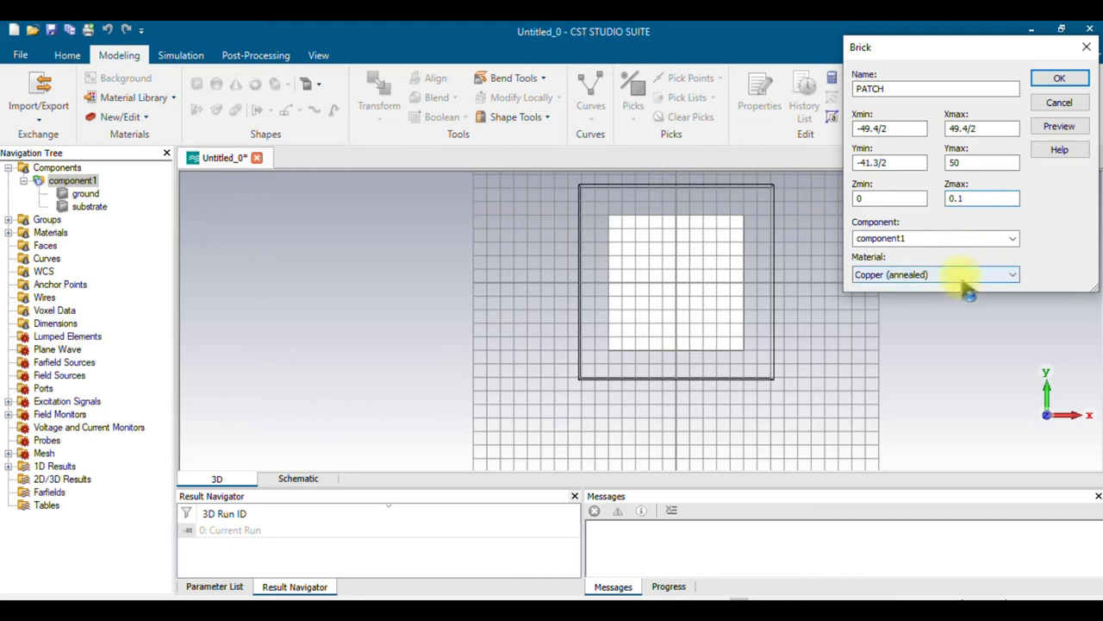
click(1060, 127)
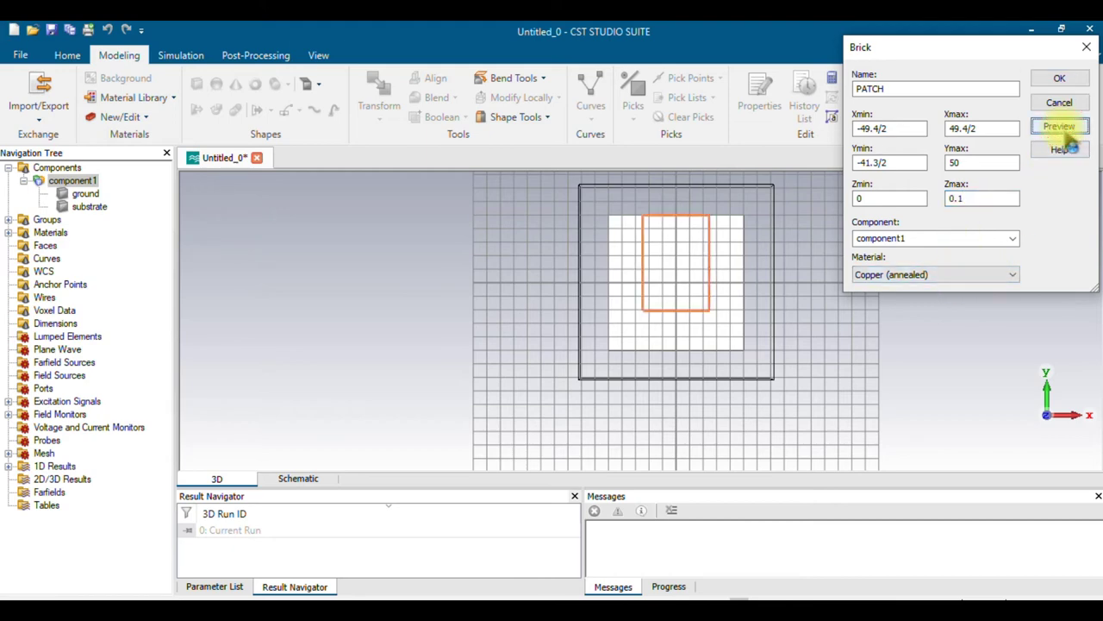
click(1067, 78)
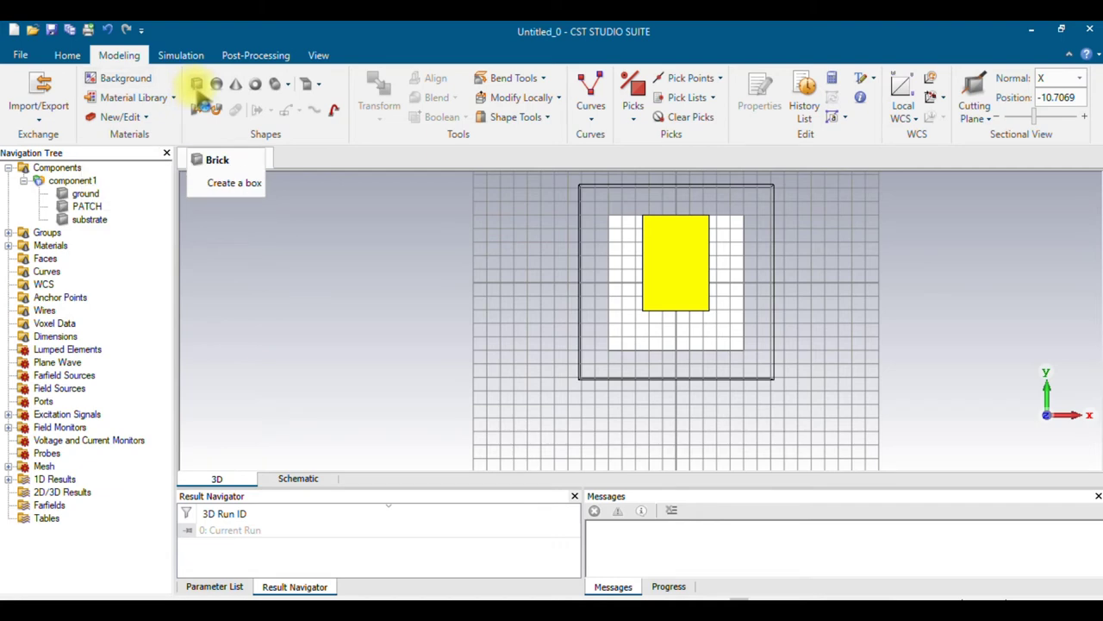
Begin a new brick defined by numeric entry, name it CUT, and set Xmin to -3.5 and Xmax to 3.5.
click(197, 83)
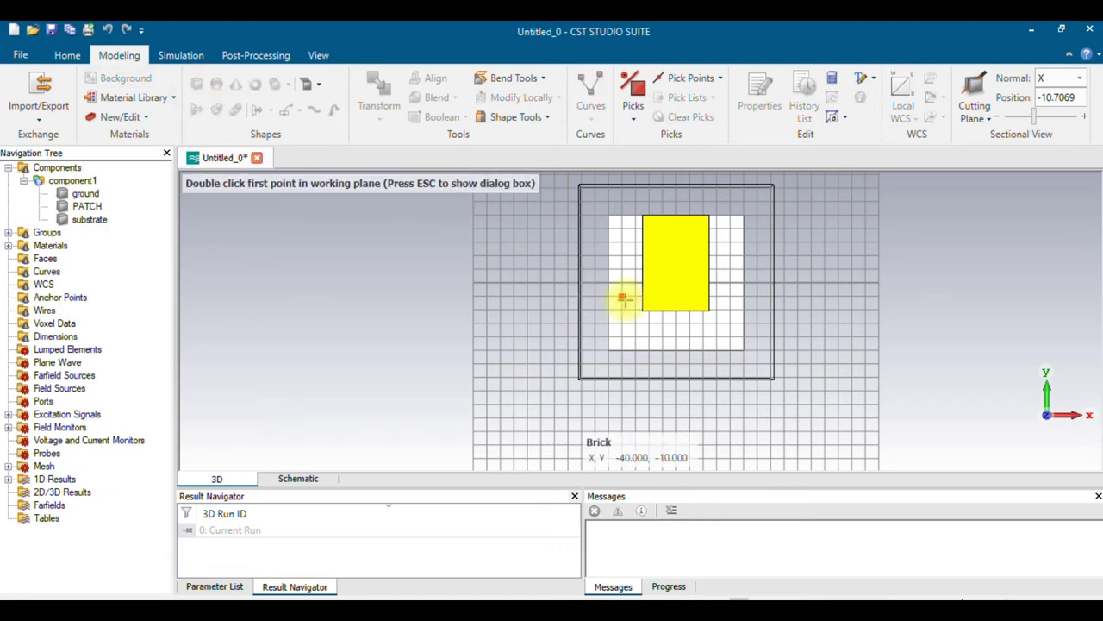
key(Escape)
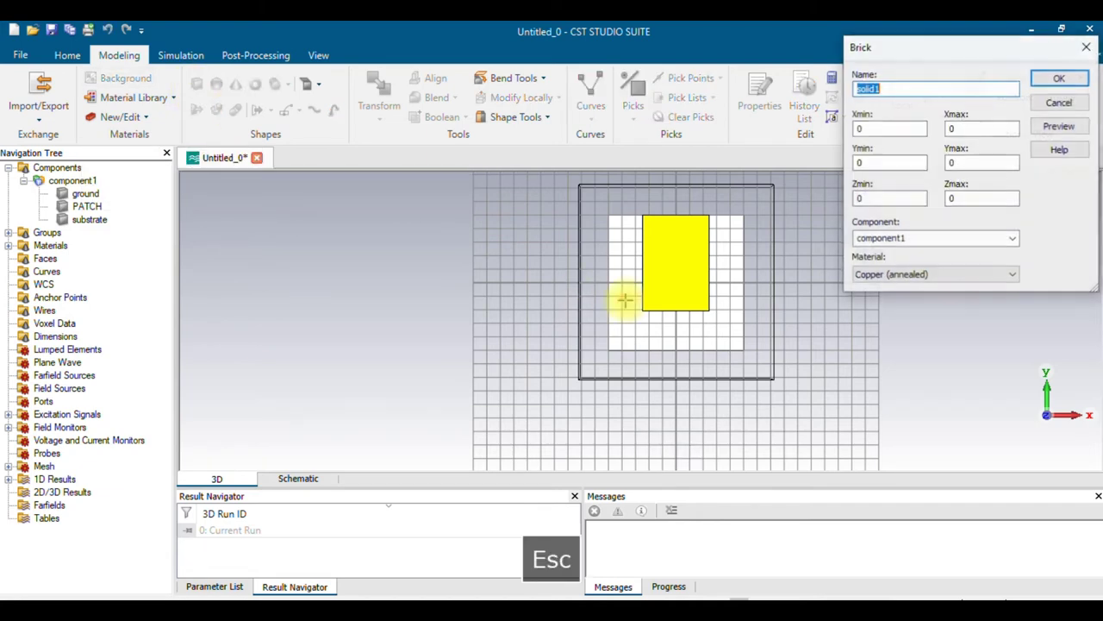
text(CUT)
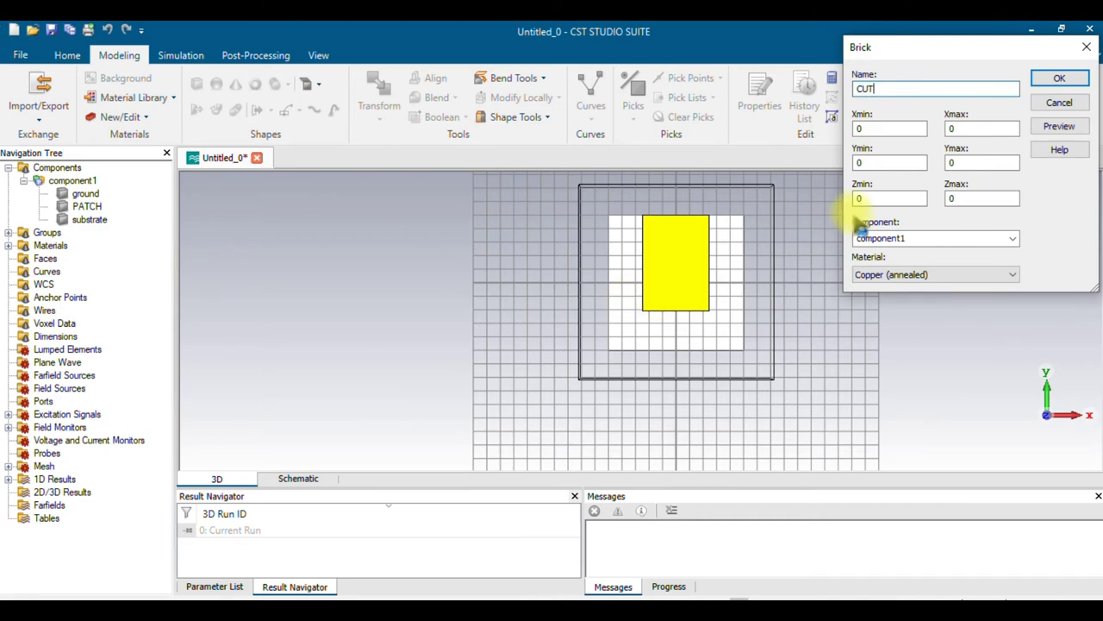
click(877, 128)
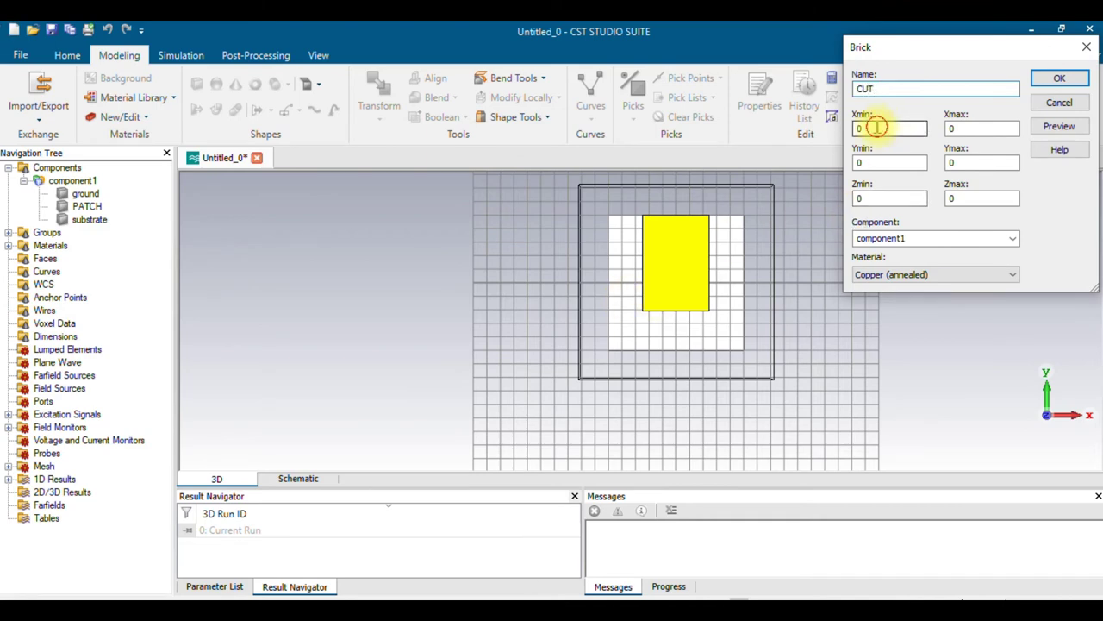
key(BackSpace)
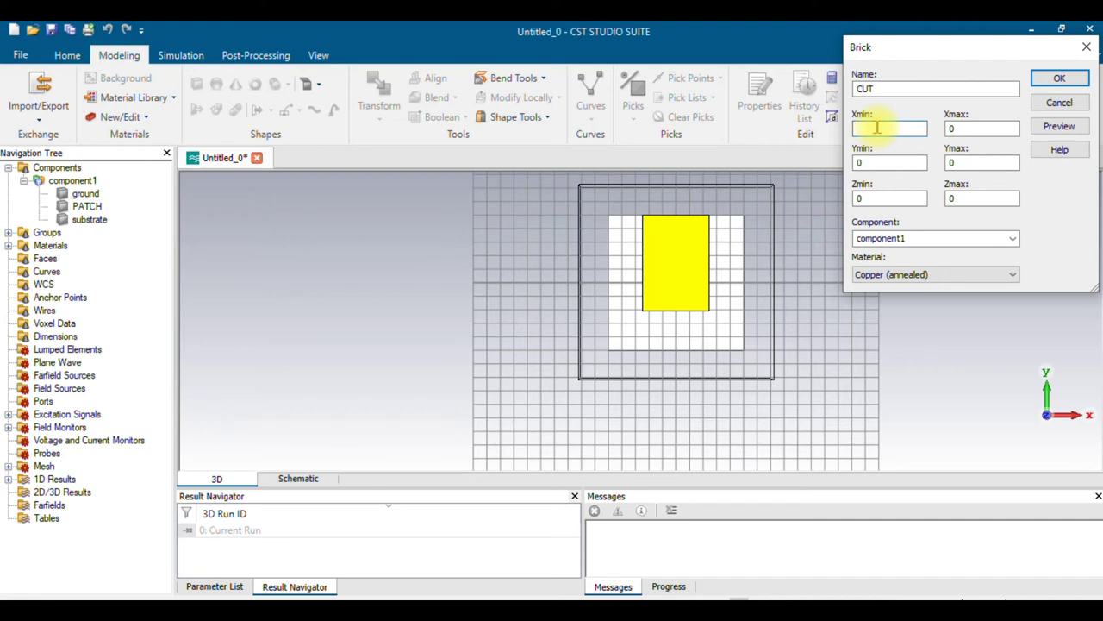
text(-3.5)
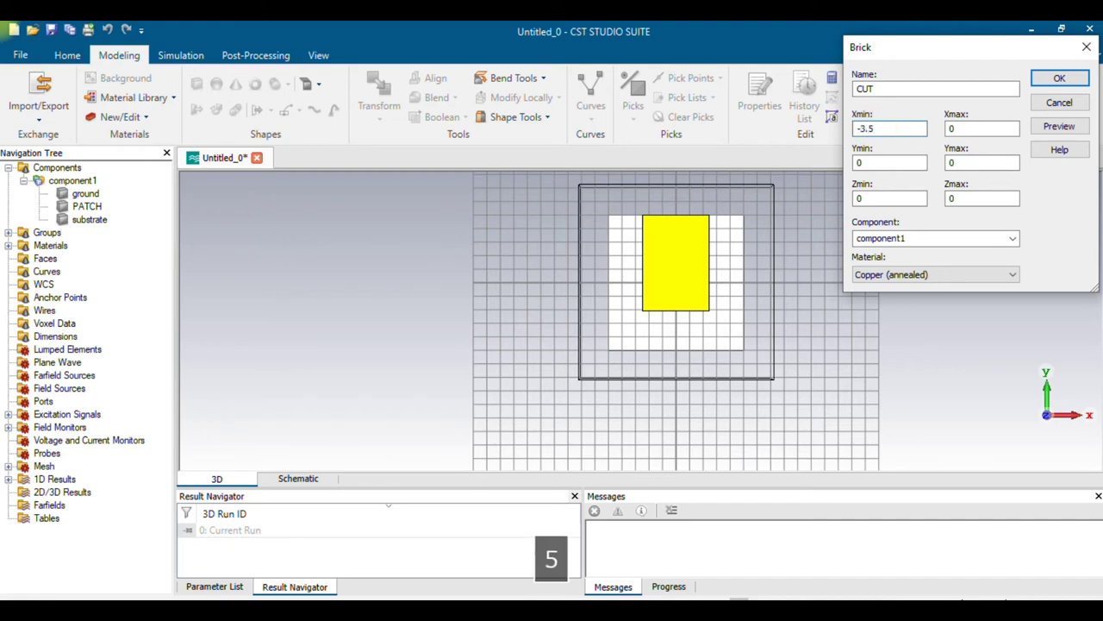
key(Tab)
text(3.5)
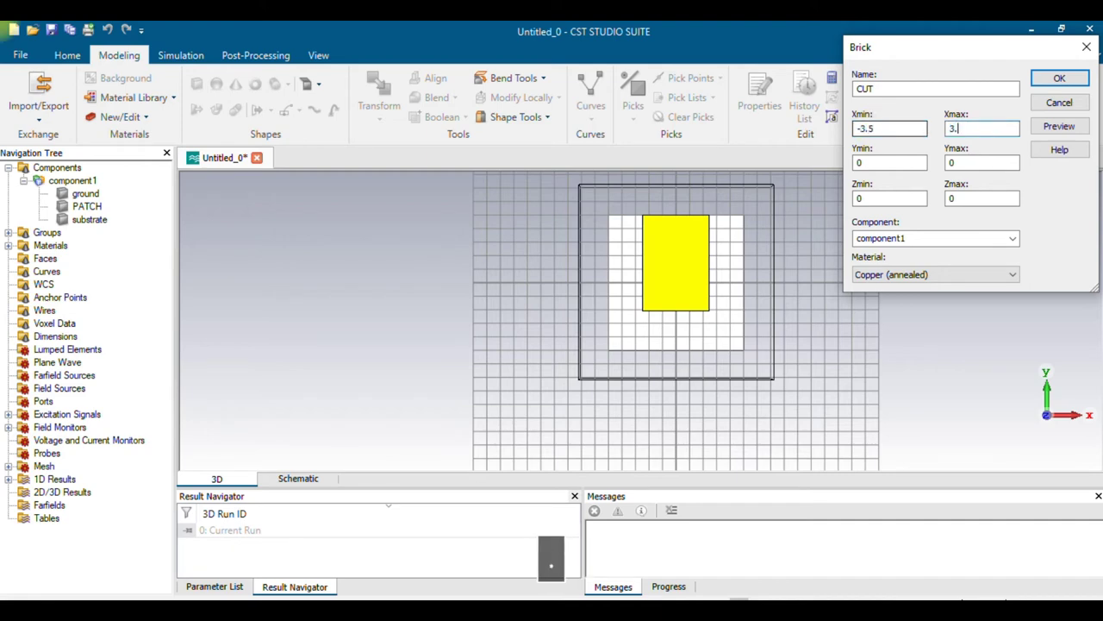
Set the CUT brick's Ymin to -41.3/2 and its Ymax to (41.3/2+14.5).
double_click(871, 162)
key(BackSpace)
text(-41)
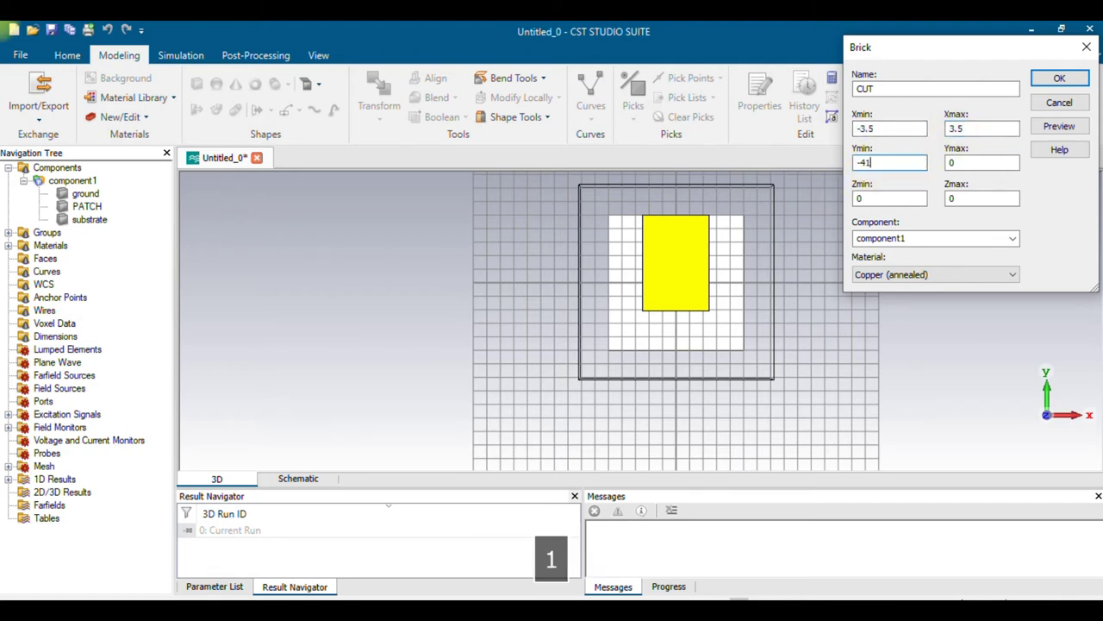
text(.3/3)
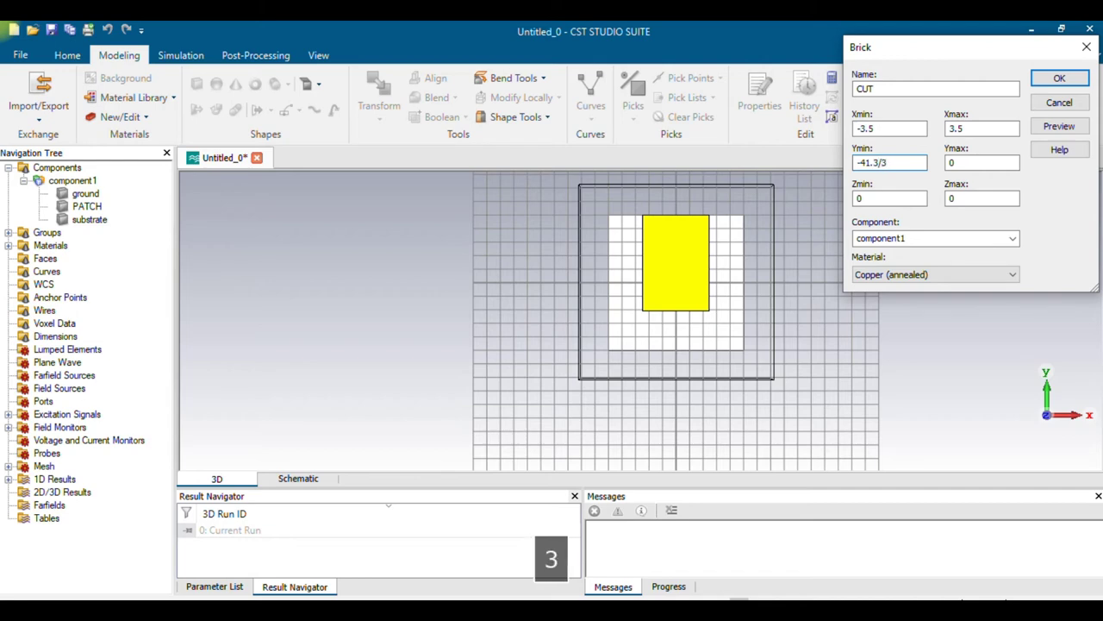
key(BackSpace)
text(2)
key(Tab)
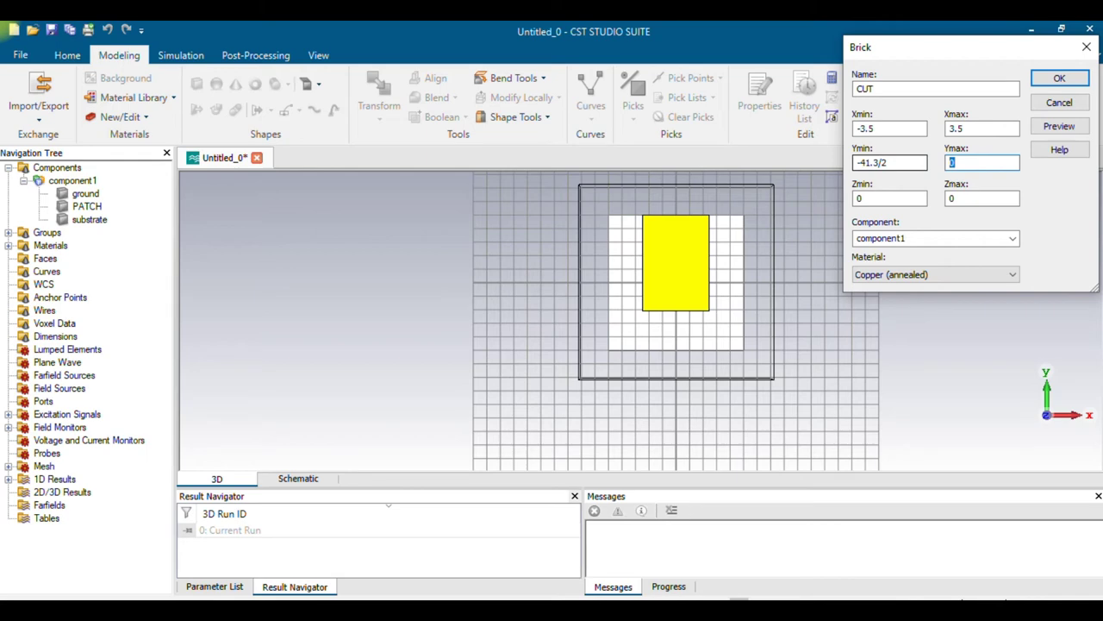
text((41.3/2+14.5)
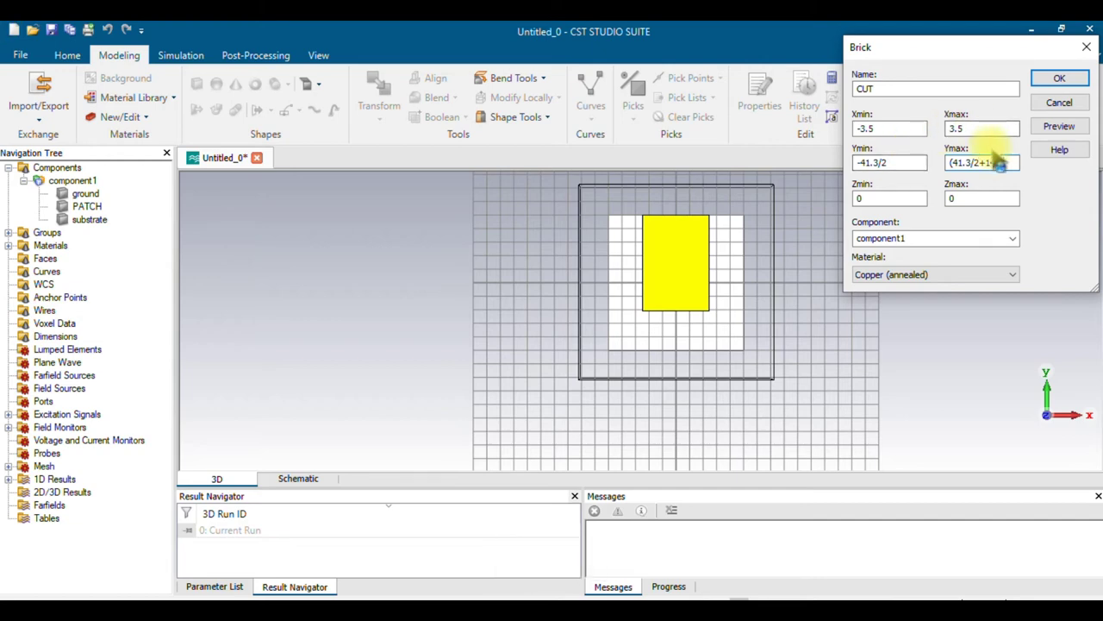
text())
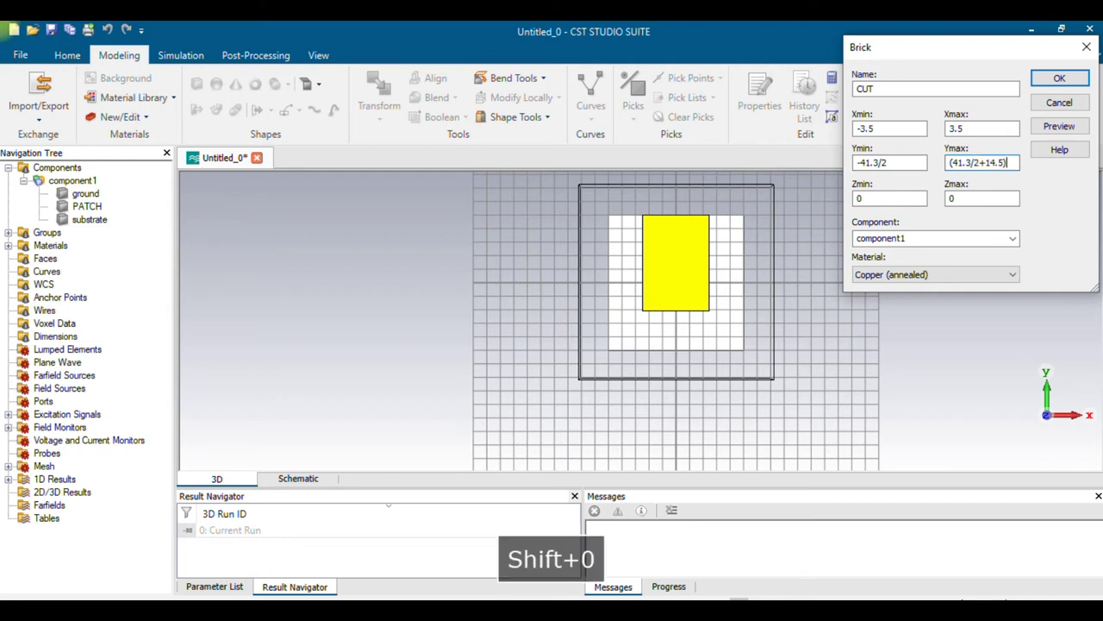
Set the CUT brick's Zmax to 0.1 and preview the shape.
click(968, 200)
text(.1)
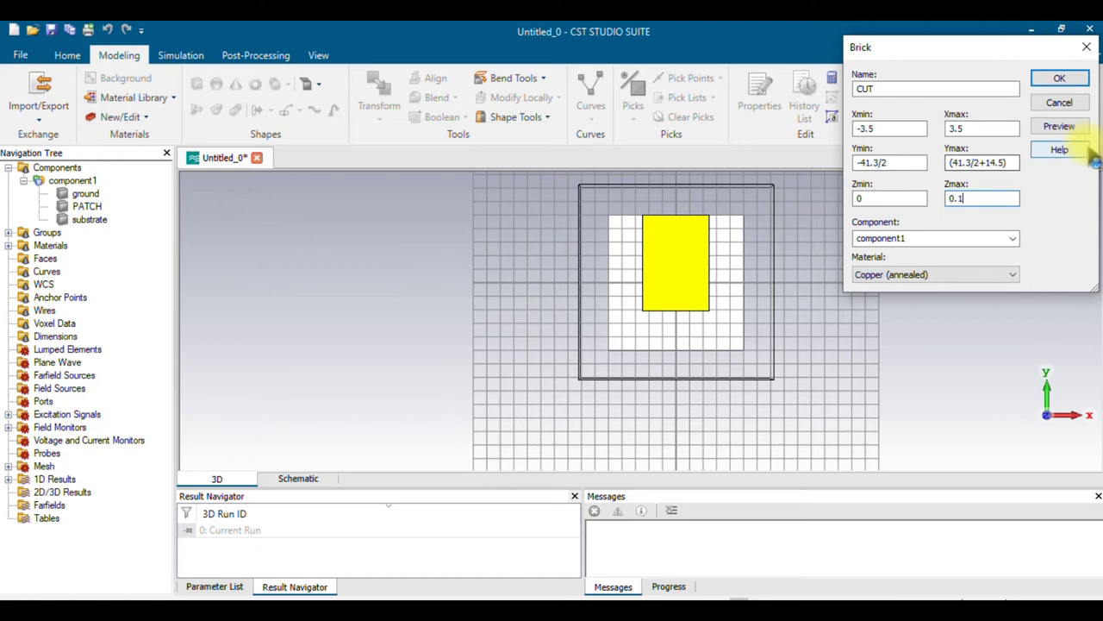
click(1060, 127)
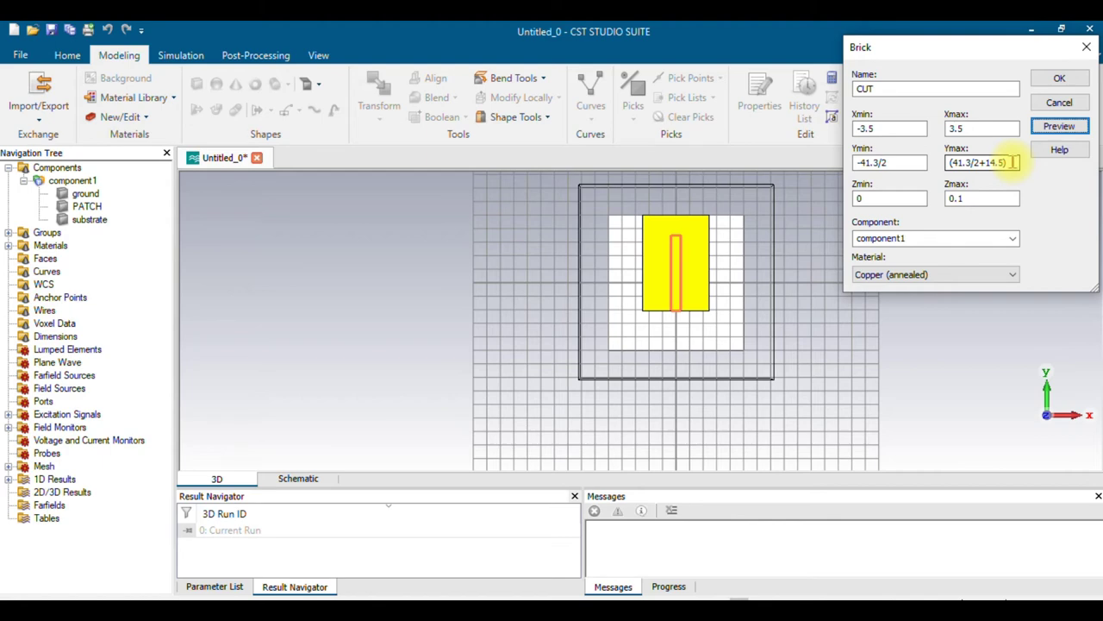
Correct the CUT brick's Ymax to (-41.3/2+14.5) and preview the shape again.
click(954, 164)
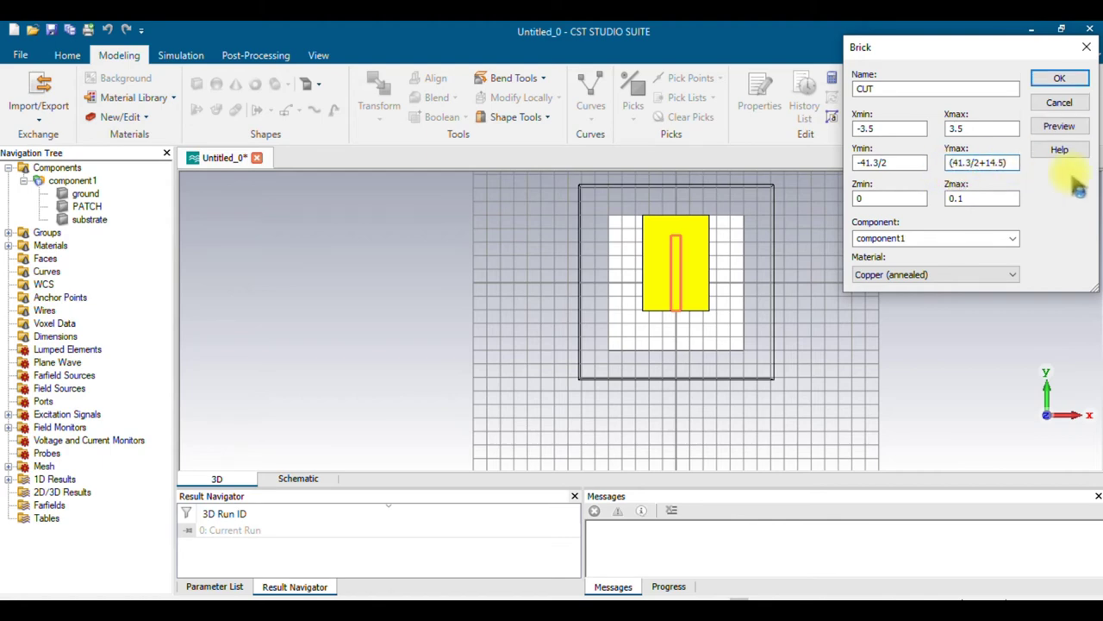
text(-)
click(1067, 128)
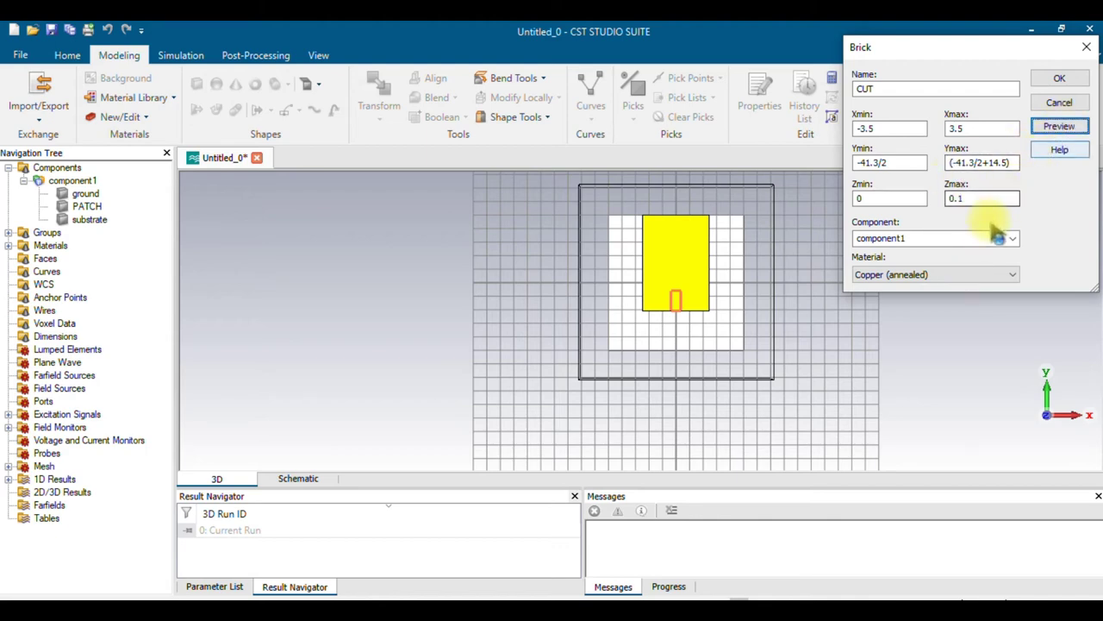
Filter the material library for NICK and load Nickel as the CUT brick's material.
click(1000, 274)
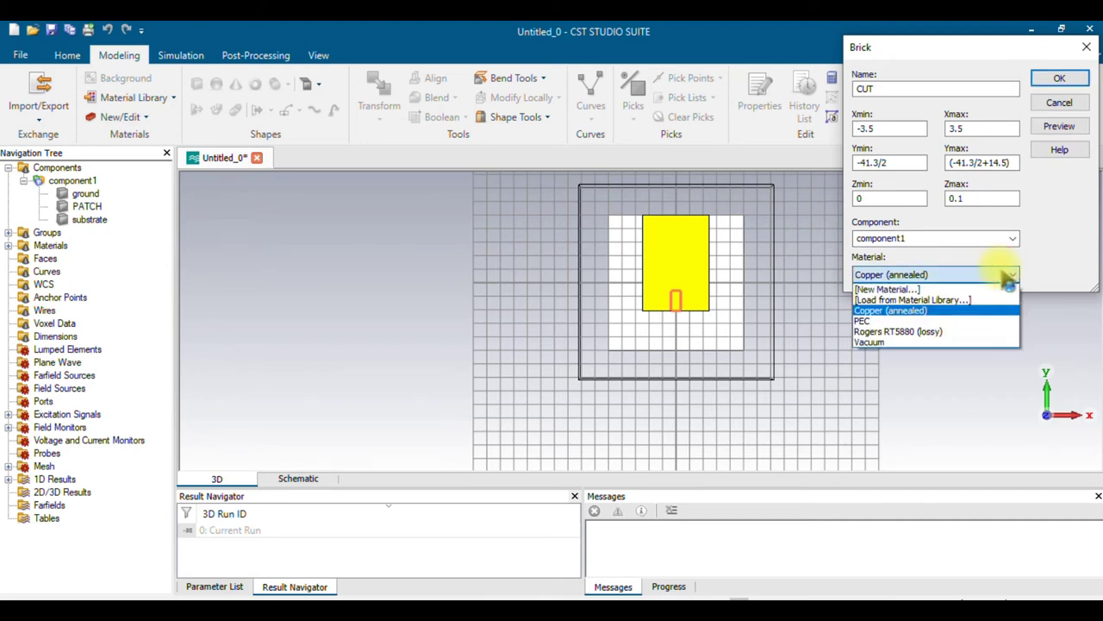
click(948, 300)
click(798, 78)
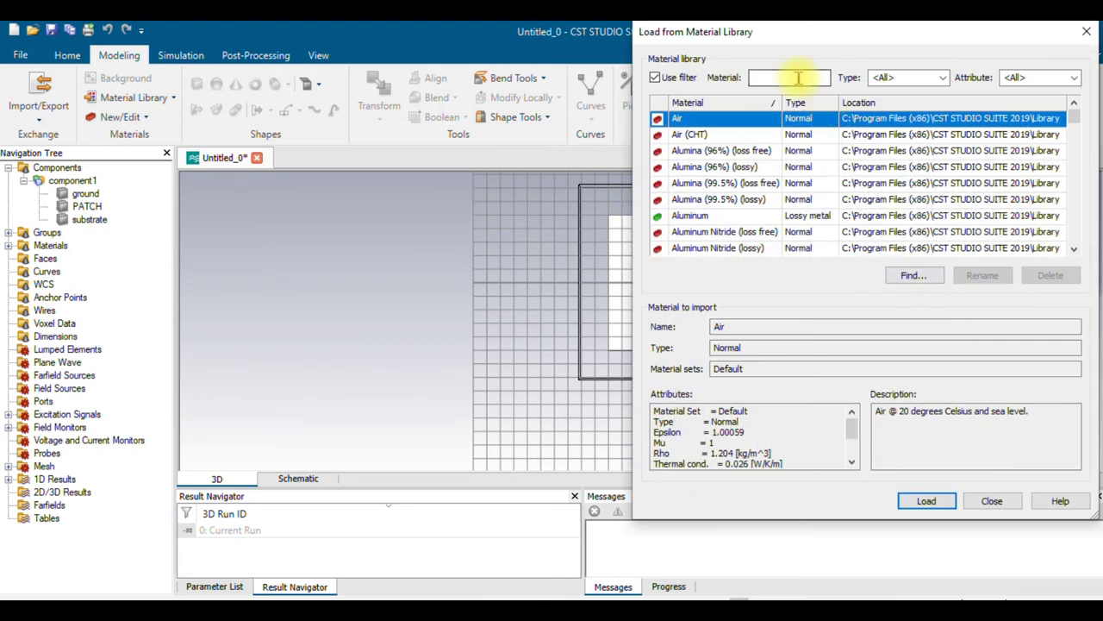
text(NIC)
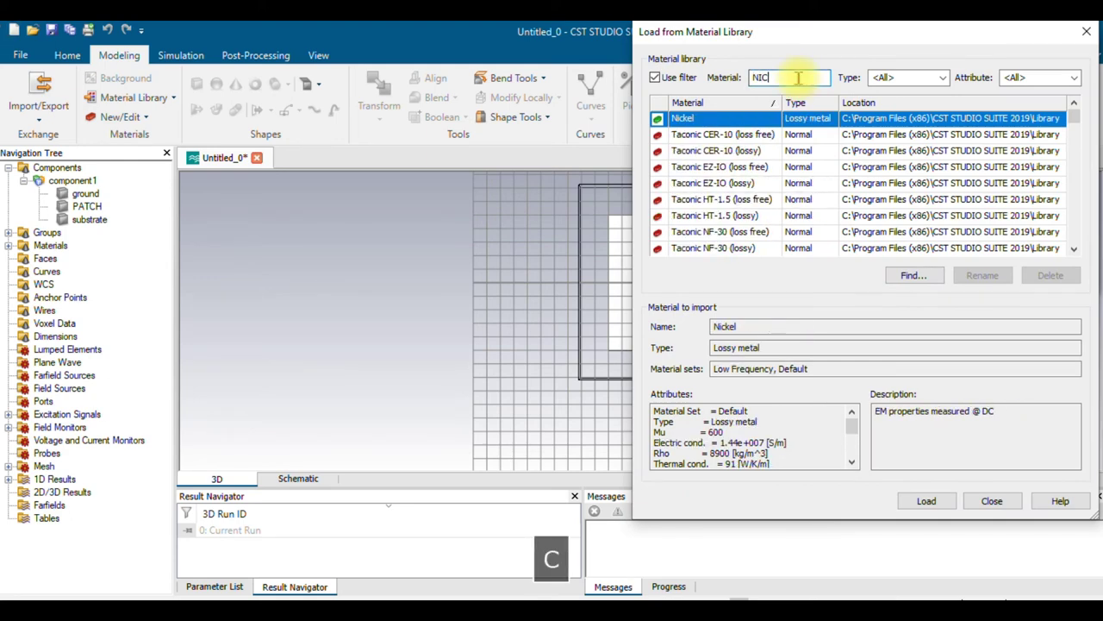
text(K)
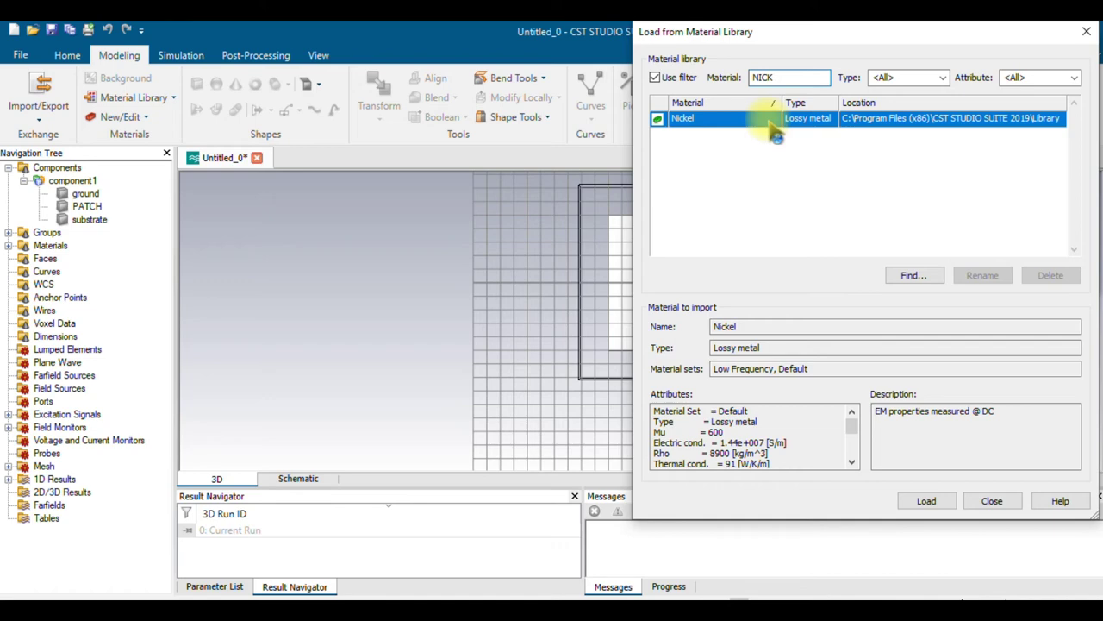
click(929, 500)
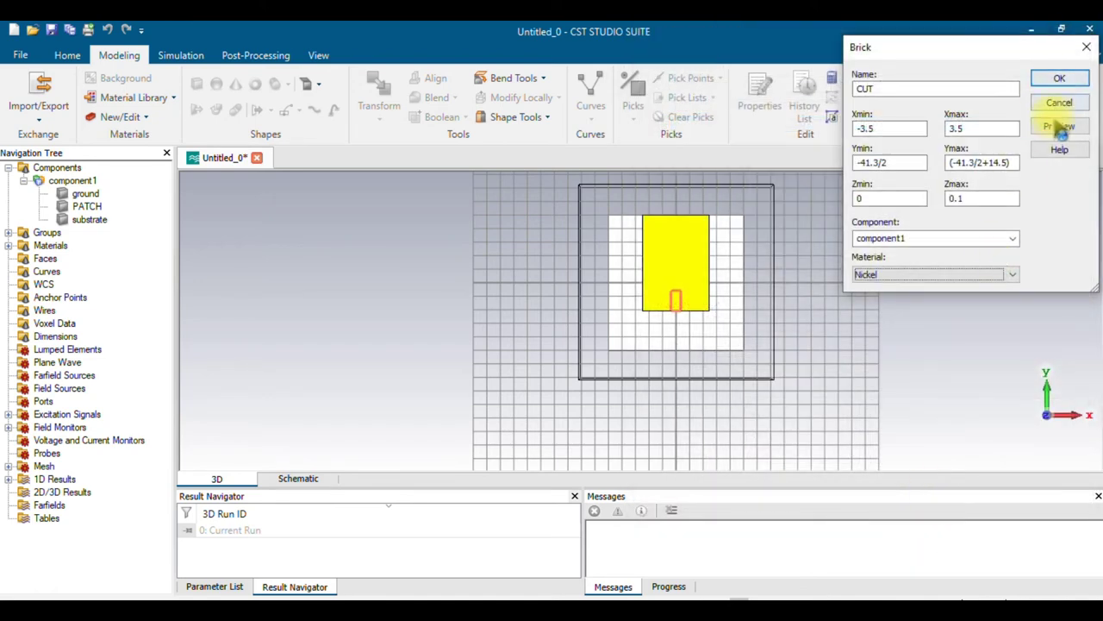
Preview and create the CUT brick, resolving its intersection with PATCH by cutting away the highlighted shape.
click(1060, 126)
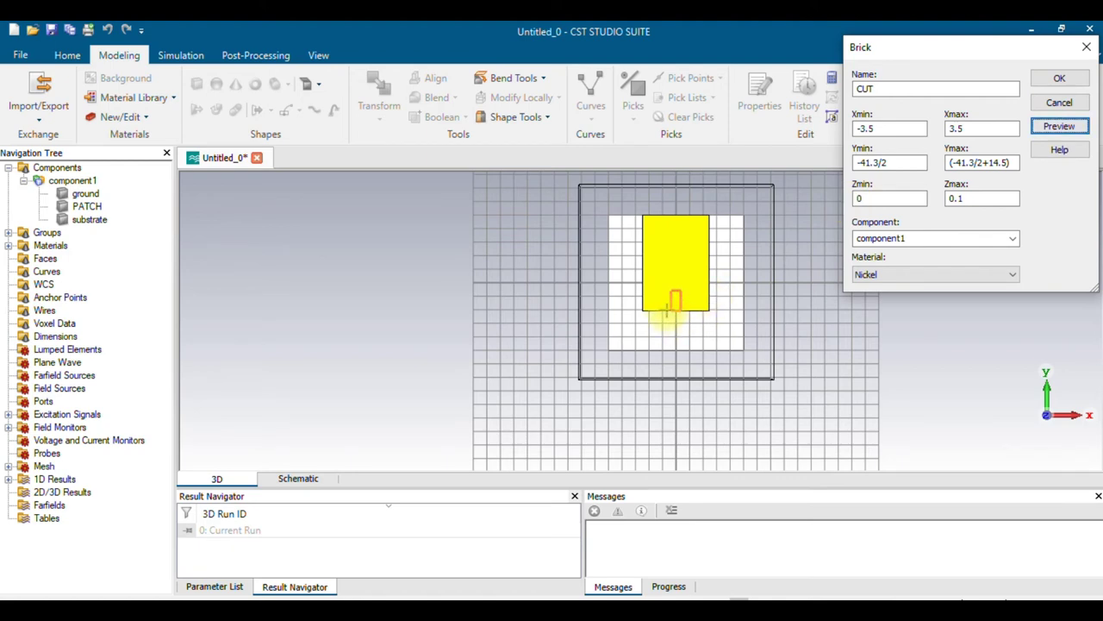
click(1059, 78)
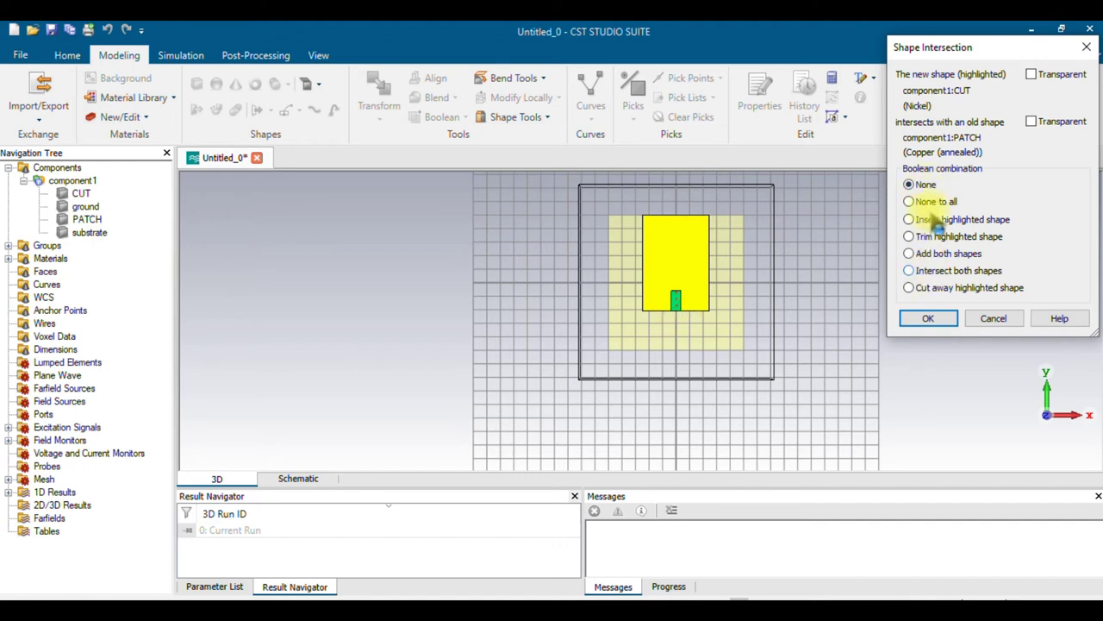
click(911, 289)
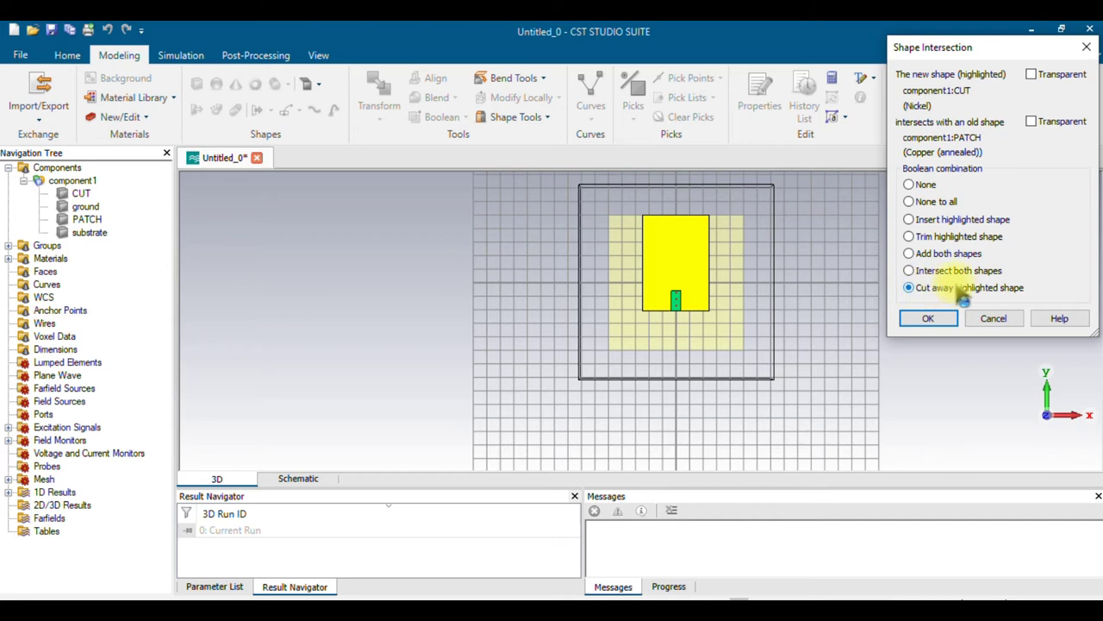
click(924, 318)
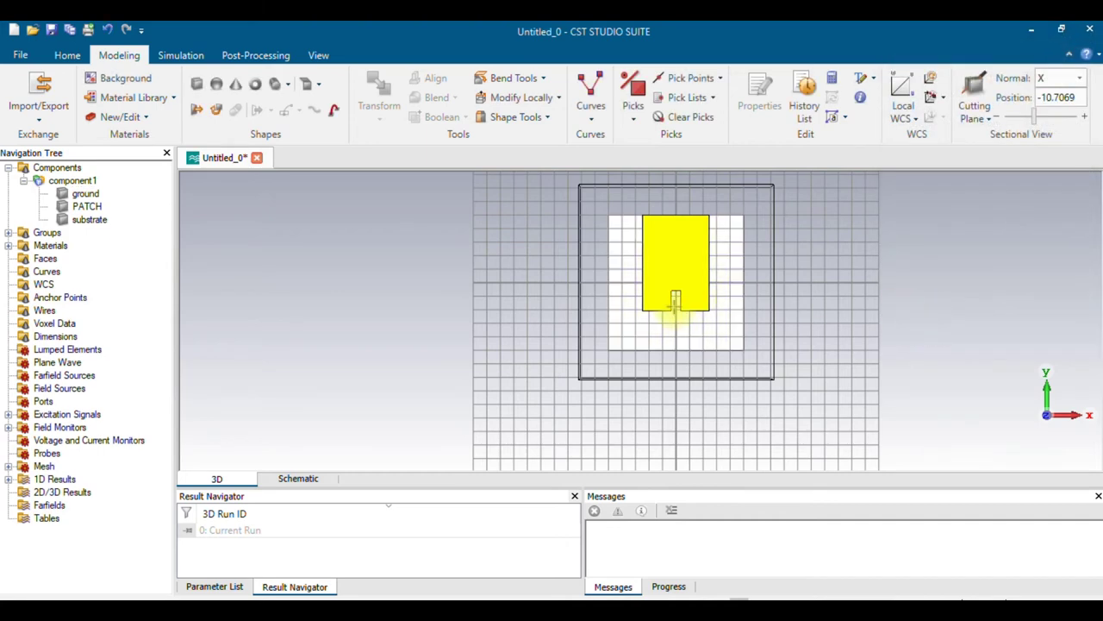
scroll(687, 316, up, 2)
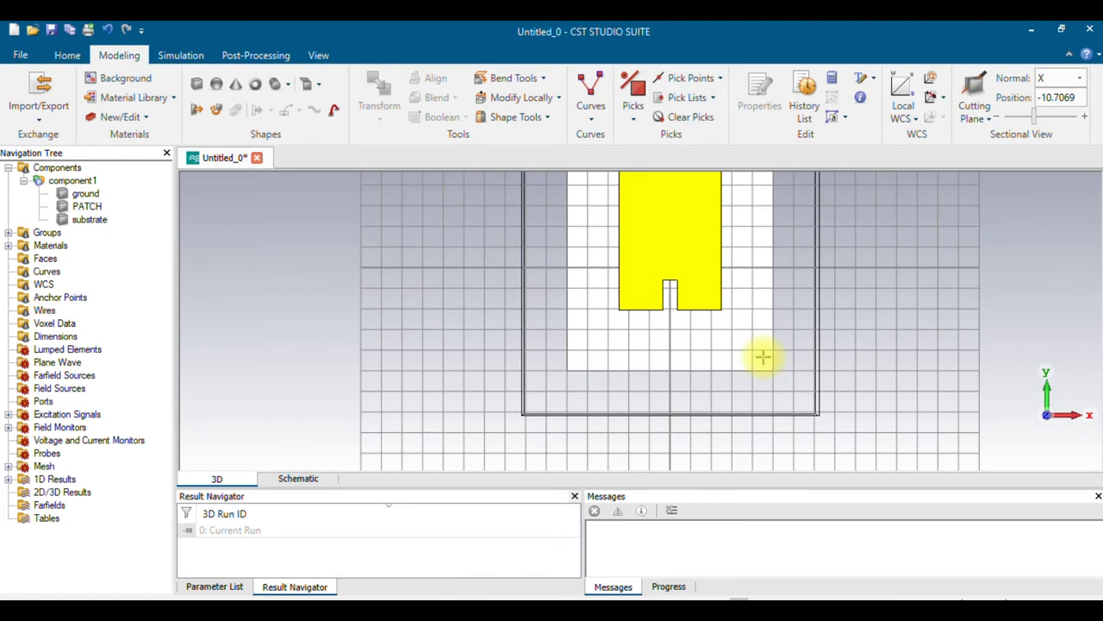
Start a new brick named FEED and set its Xmin to -4.85/2 and Xmax to 4.85/2.
scroll(764, 356, down, 2)
scroll(763, 357, up, 2)
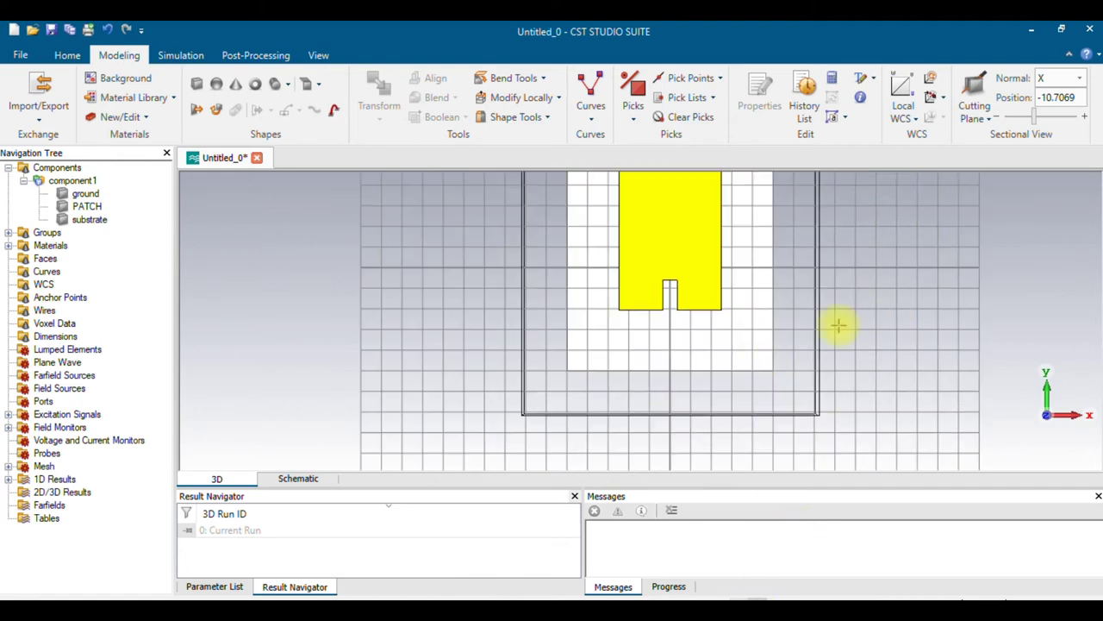
middle_drag(837, 320, 793, 399)
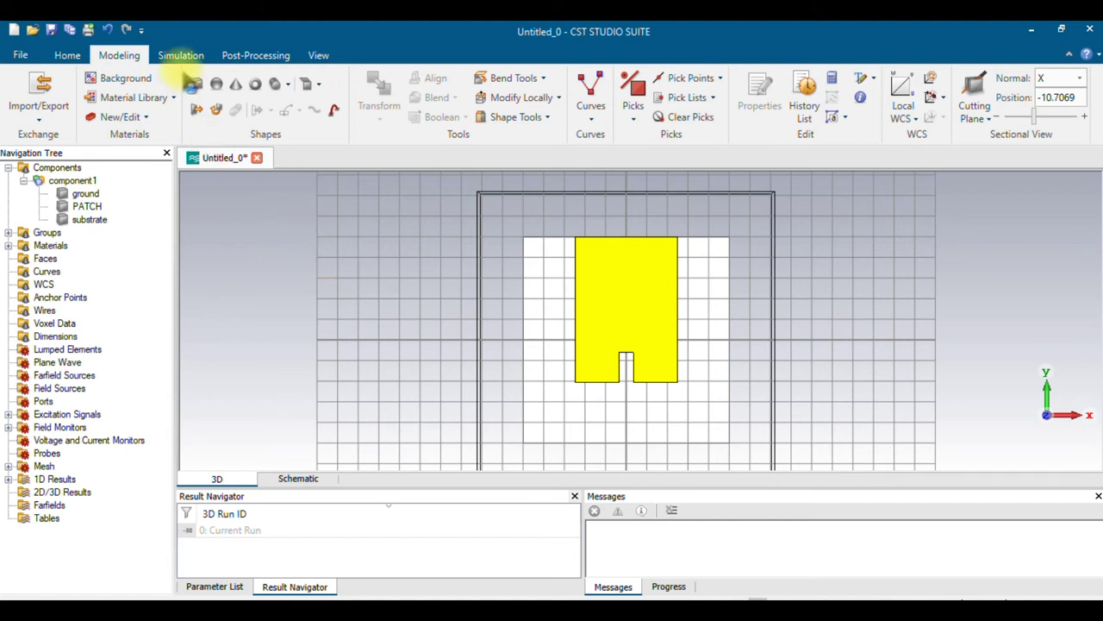
click(198, 83)
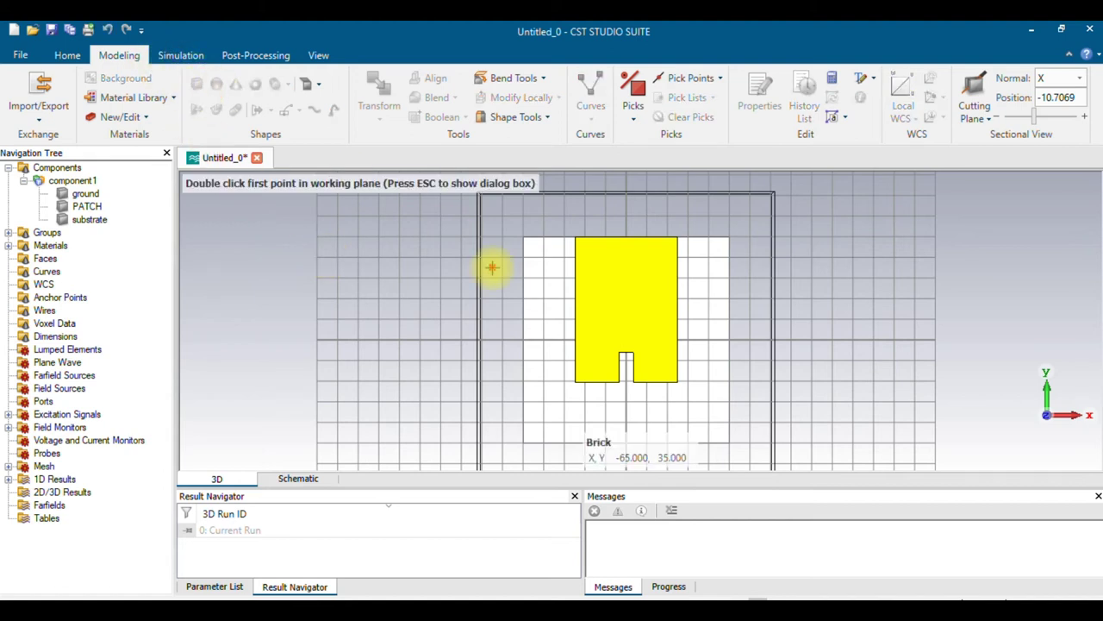
key(Escape)
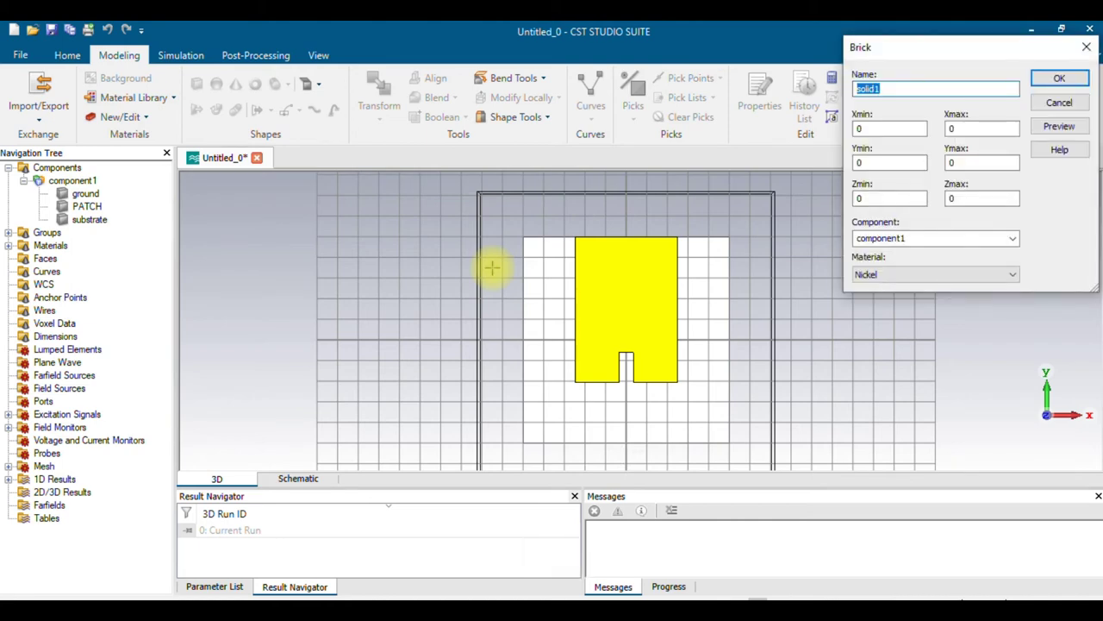
text(FEE)
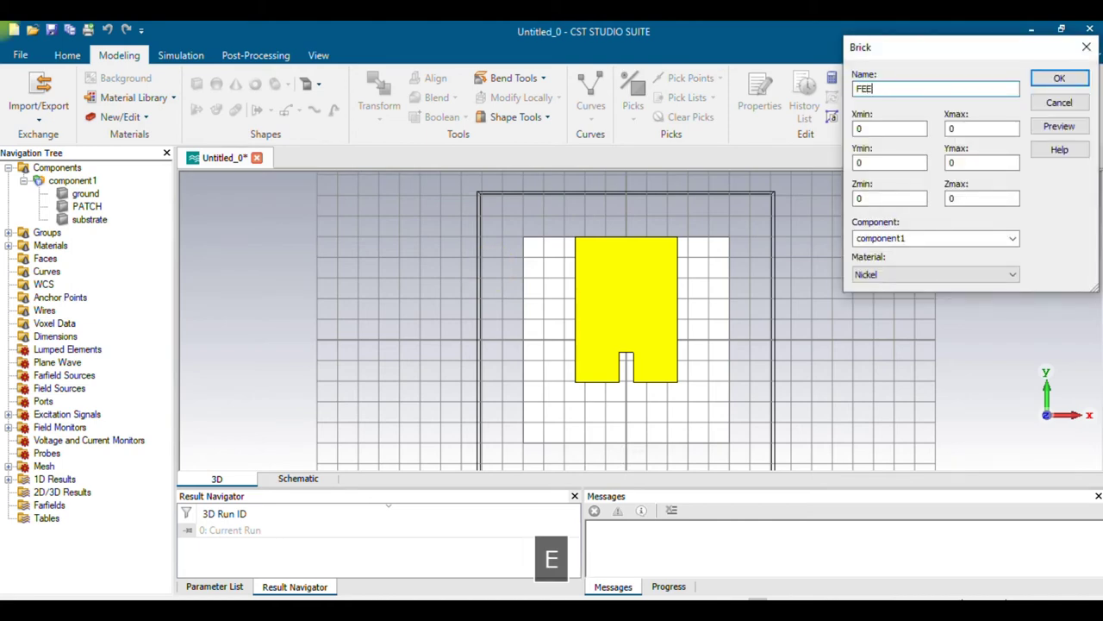
text(D)
click(893, 125)
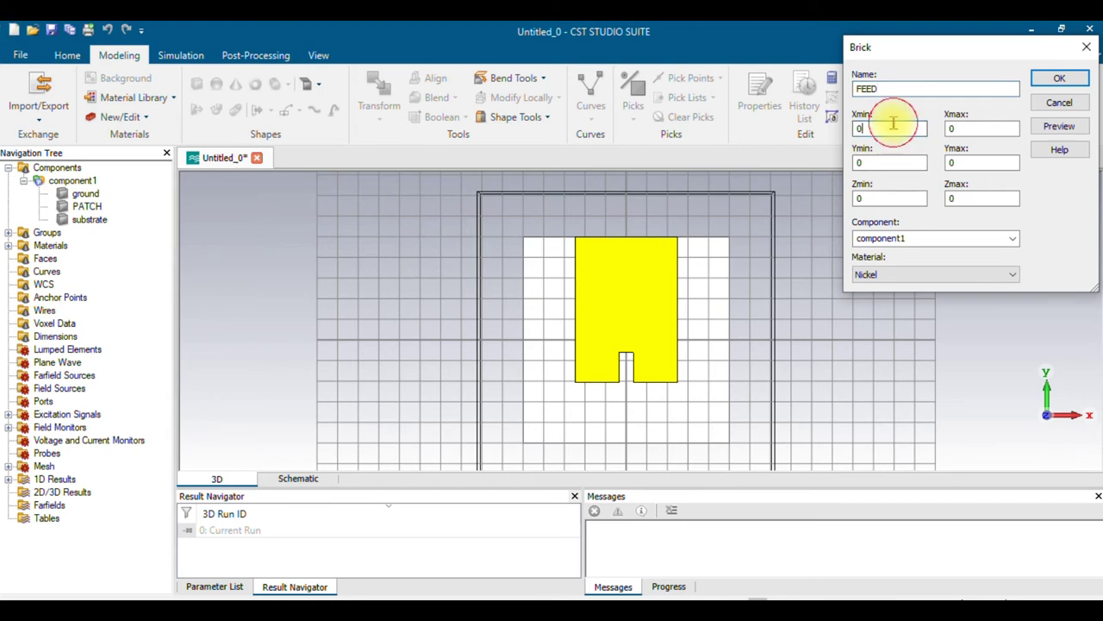
key(BackSpace)
text(-4.8)
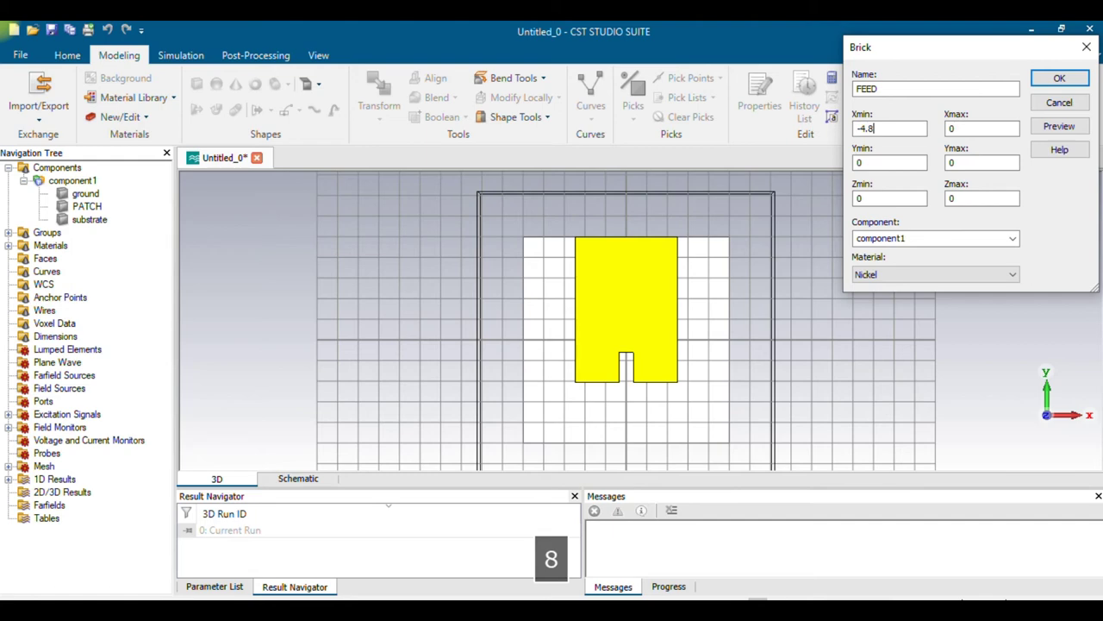
text(5/2)
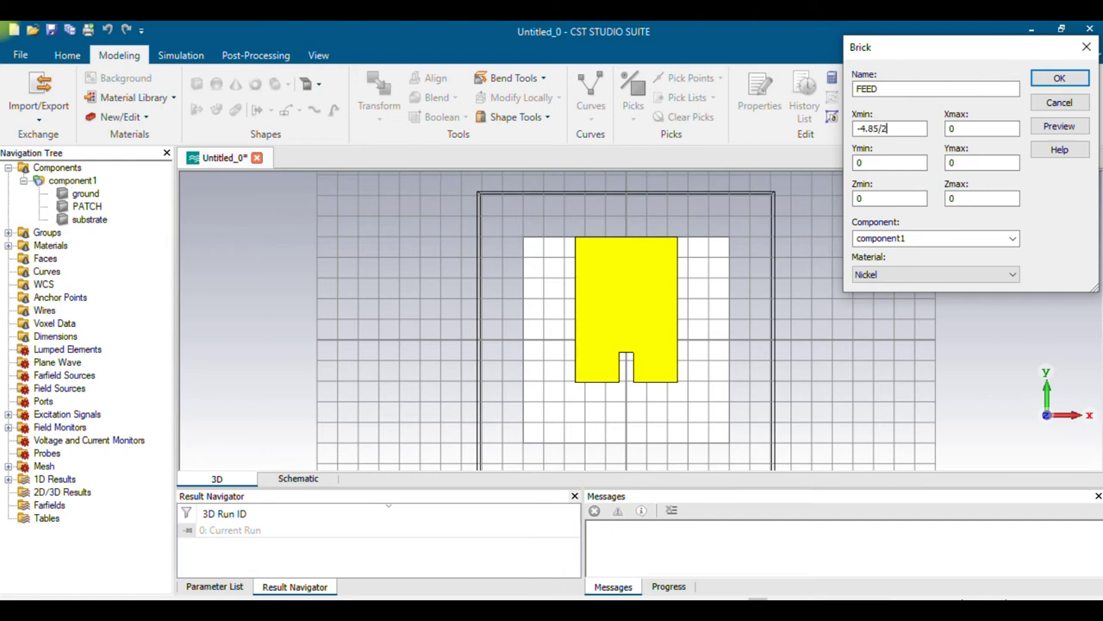
key(Tab)
text(4.85/2)
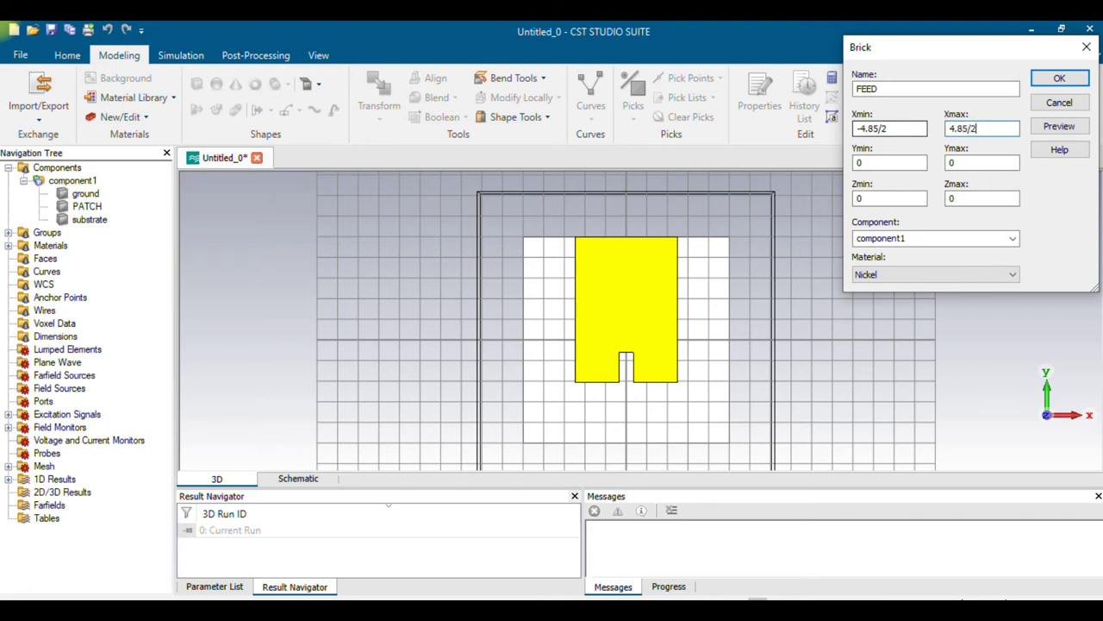
Set the FEED brick's Ymin to -50, Ymax to 0, Zmin to 0 and Zmax to 0.1, and preview the shape.
key(Tab)
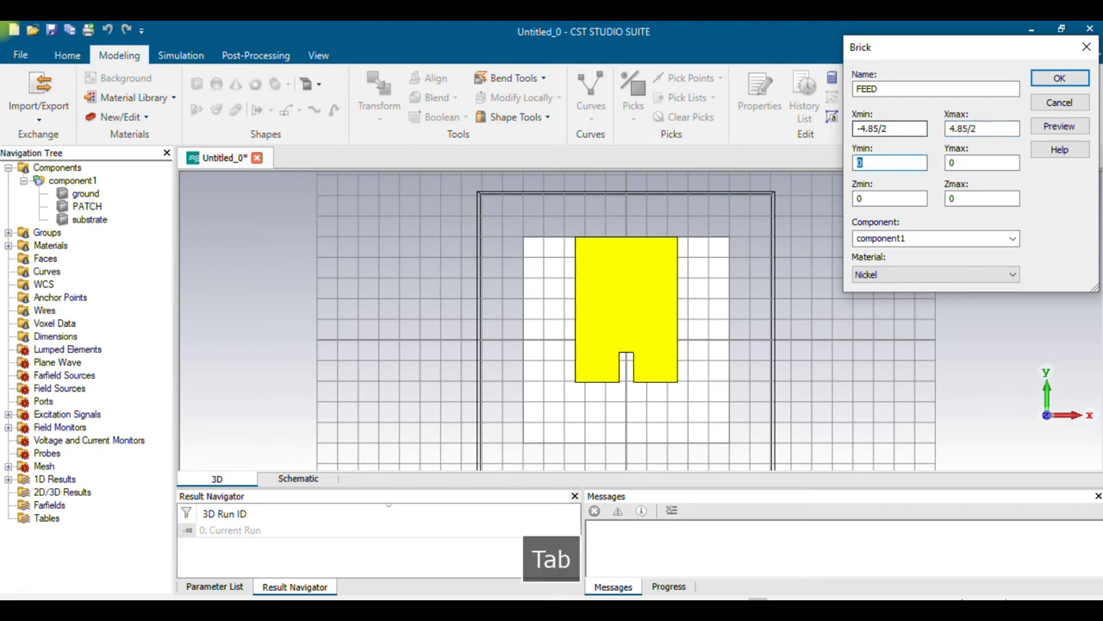
text(-5)
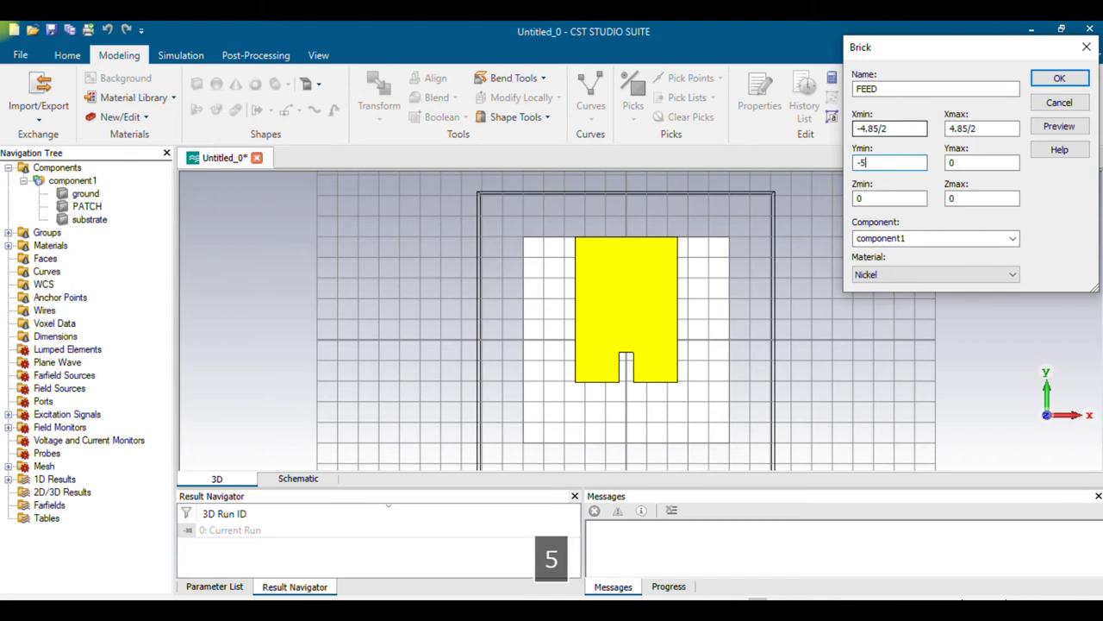
text(0)
key(Tab)
text(0)
key(Tab)
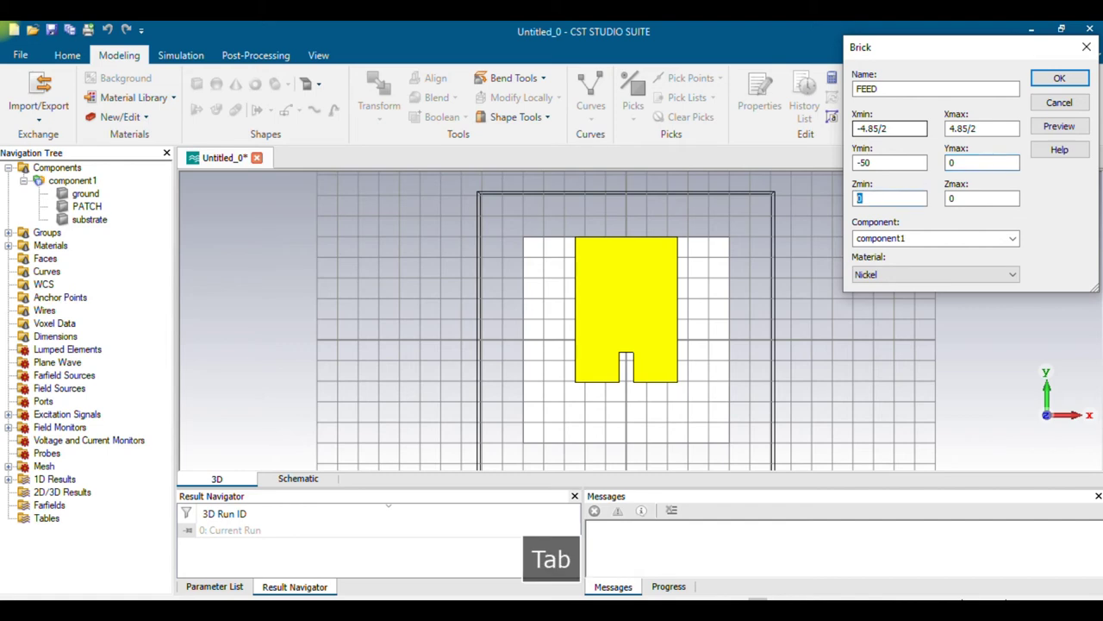
text(0.1)
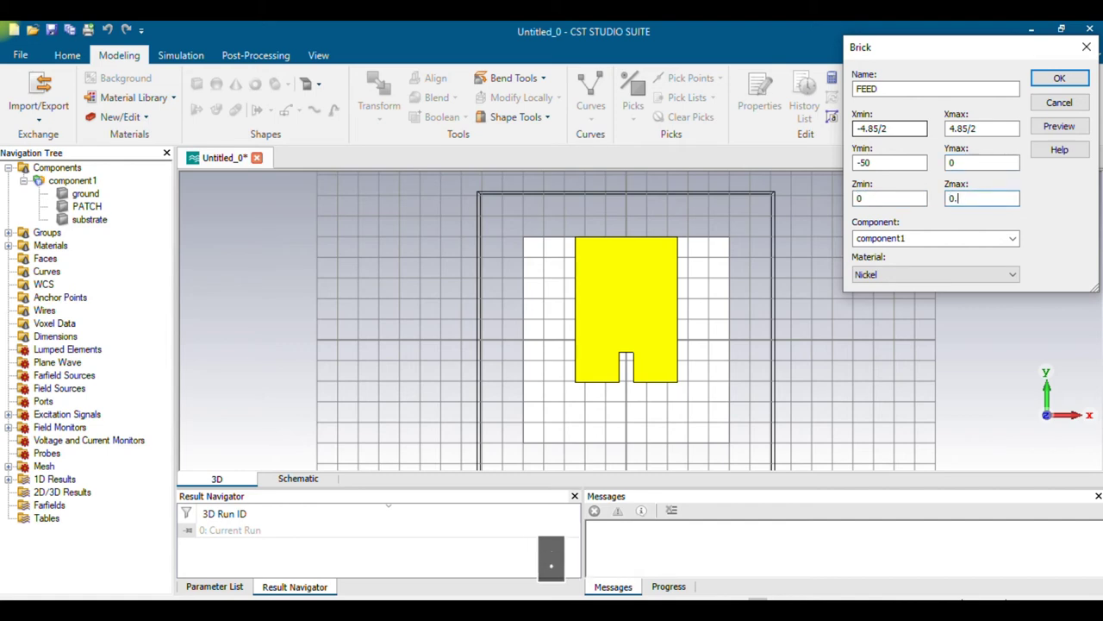
click(1065, 133)
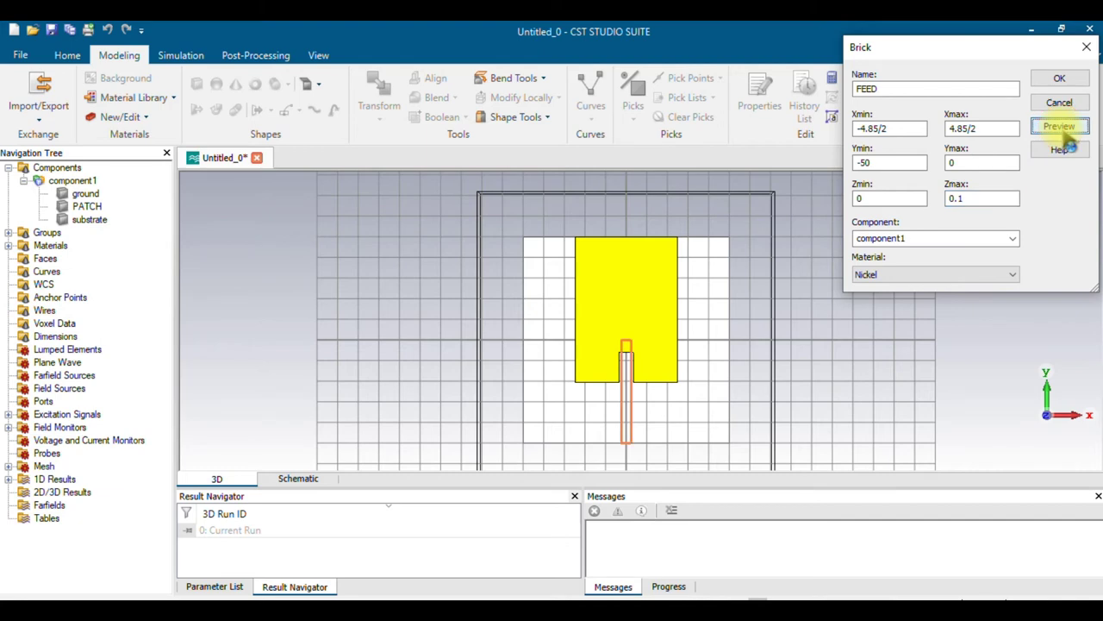
Assign Copper (annealed) as the FEED brick's material and create the brick.
click(985, 274)
click(924, 311)
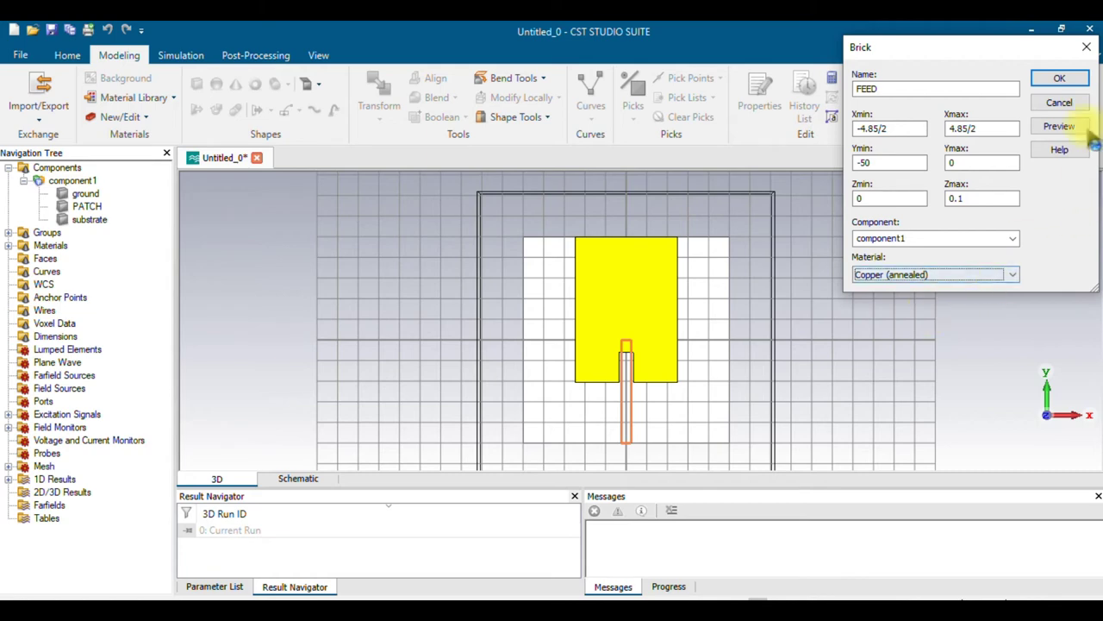
click(1068, 79)
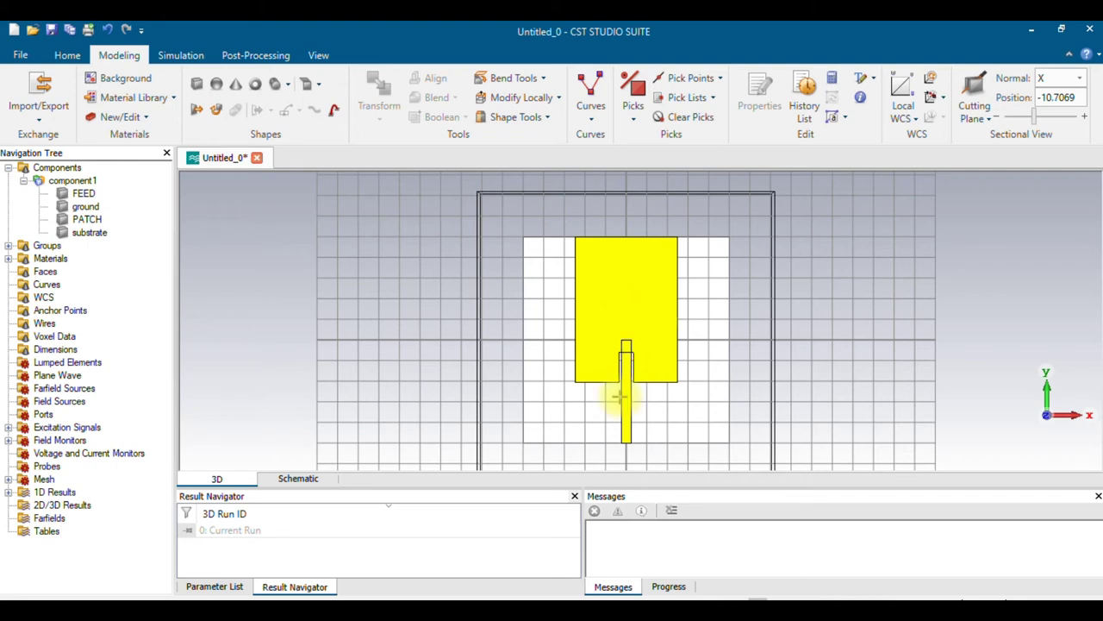
Merge FEED into PATCH with a Boolean Add.
click(103, 232)
click(95, 221)
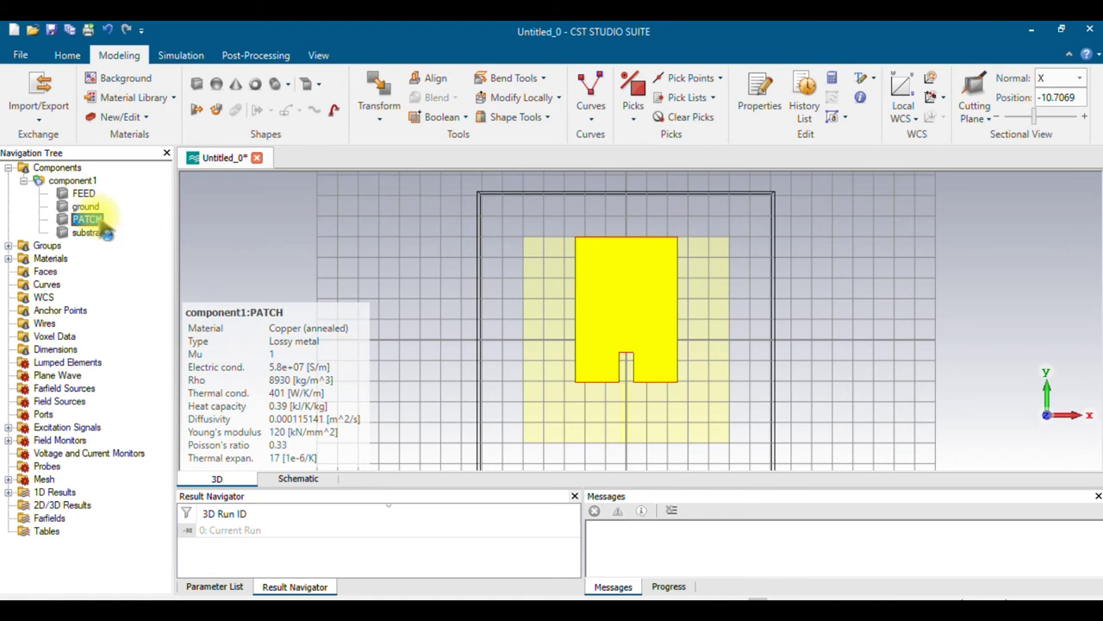
click(465, 119)
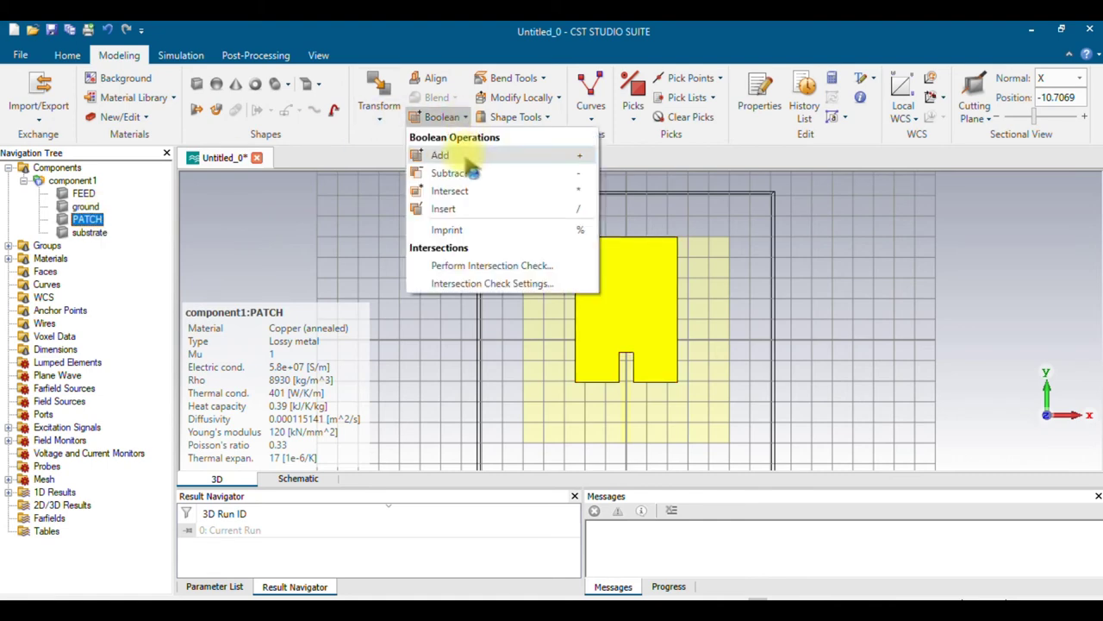
click(440, 155)
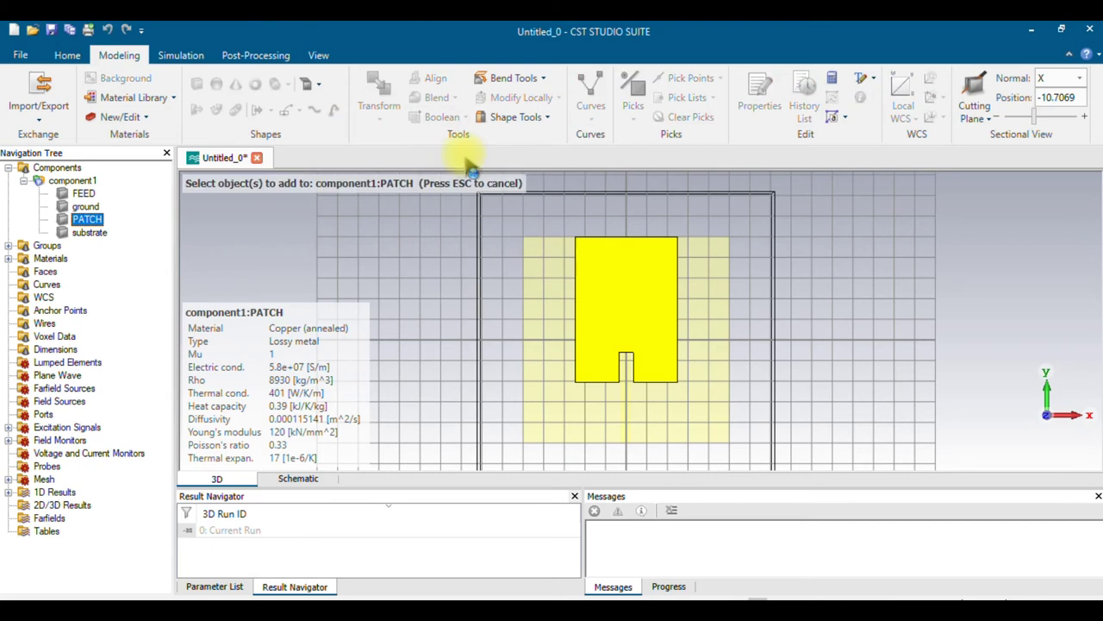
click(87, 194)
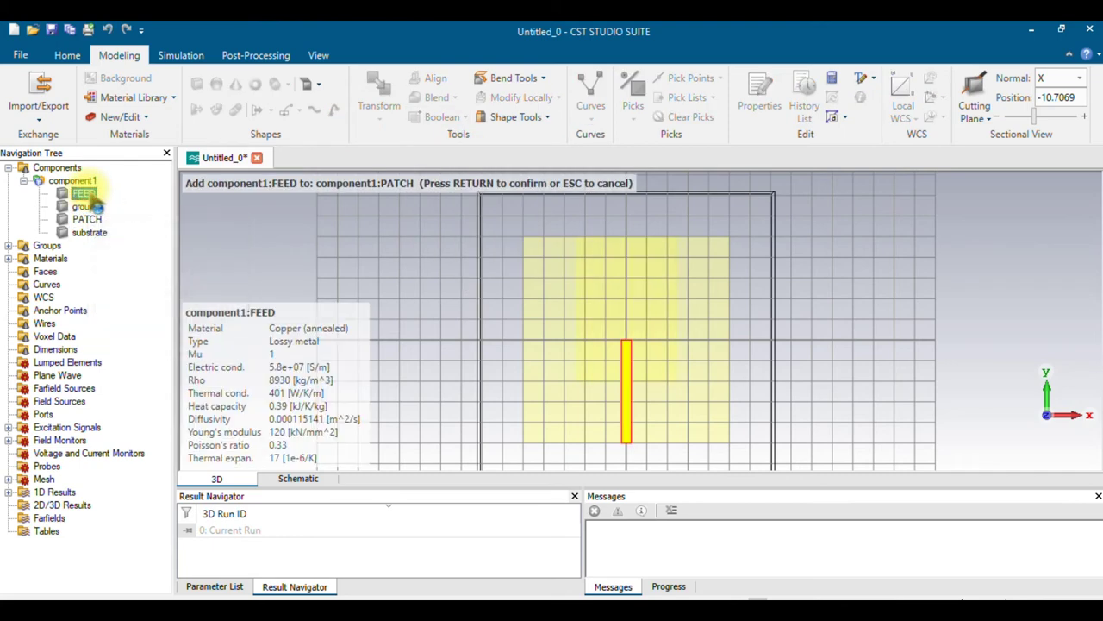
key(Return)
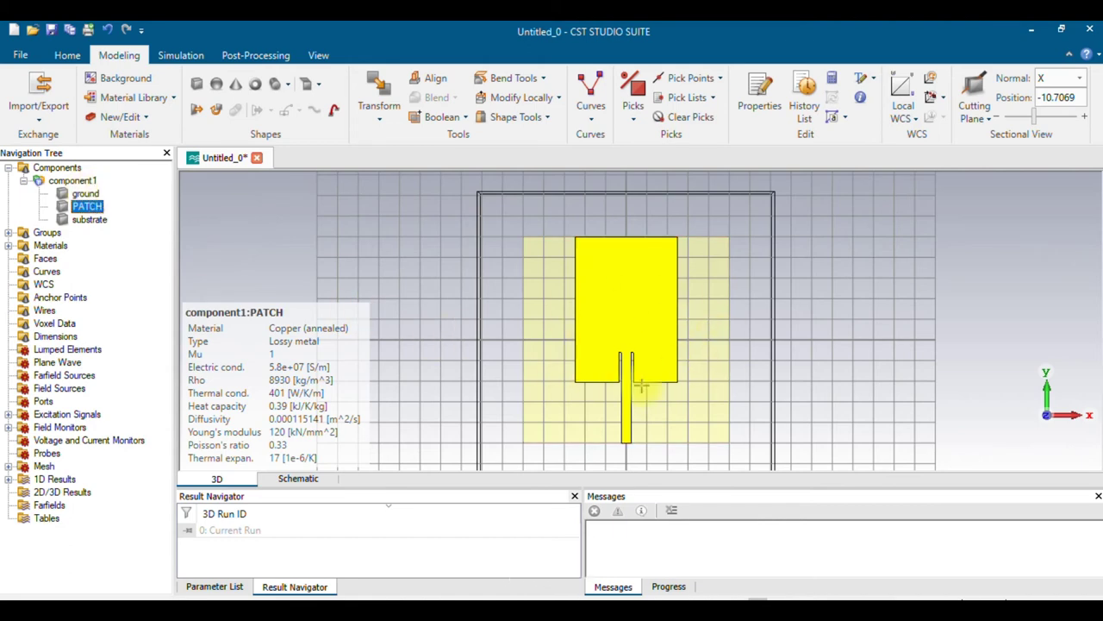
Pick the thin end face of the feed line at the substrate's lower Y edge.
click(783, 351)
middle_drag(783, 352, 780, 295)
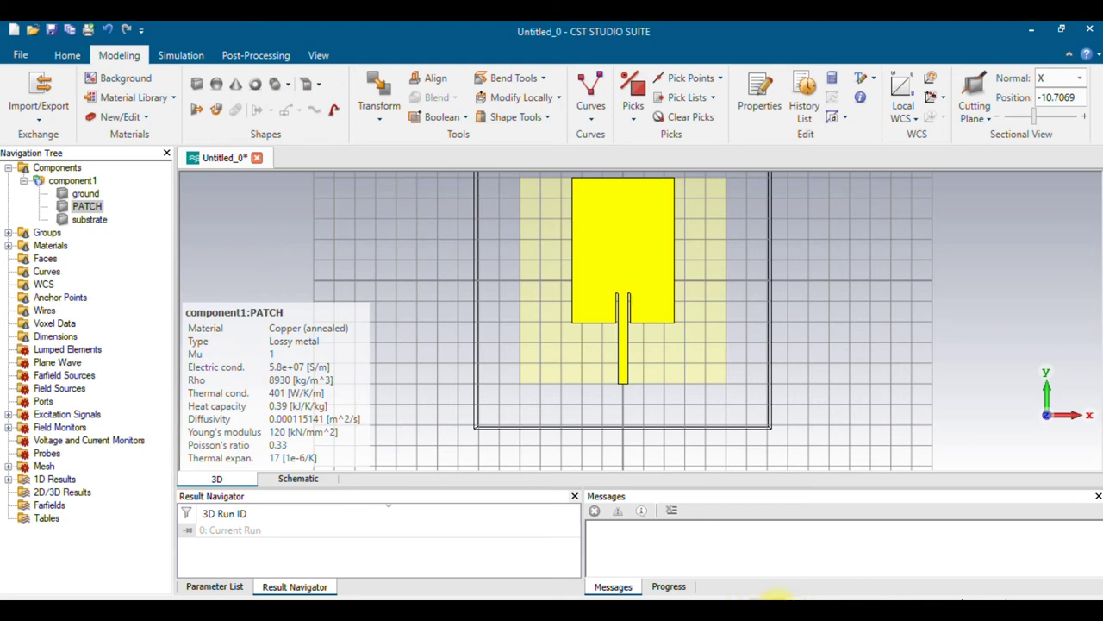
drag(660, 389, 661, 256)
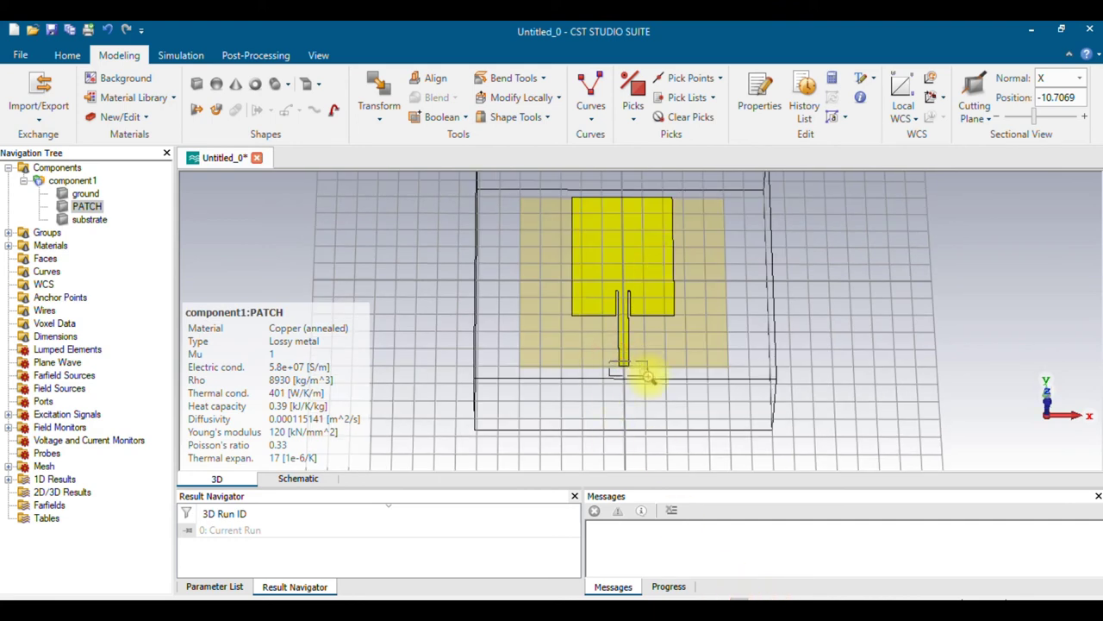
scroll(648, 377, up, 3)
scroll(586, 269, up, 3)
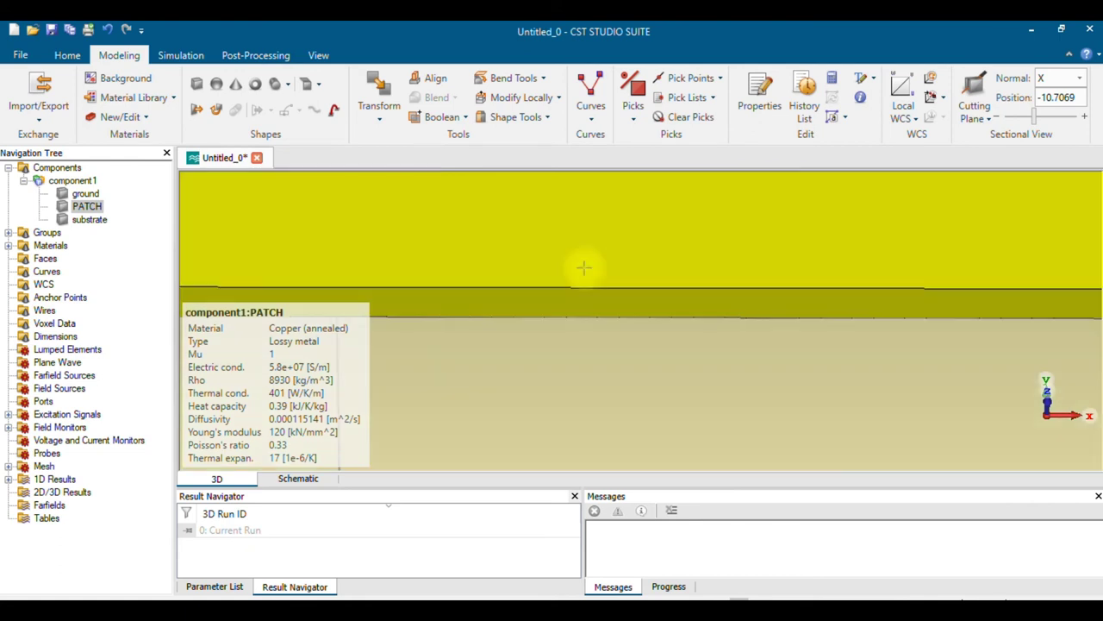
click(633, 107)
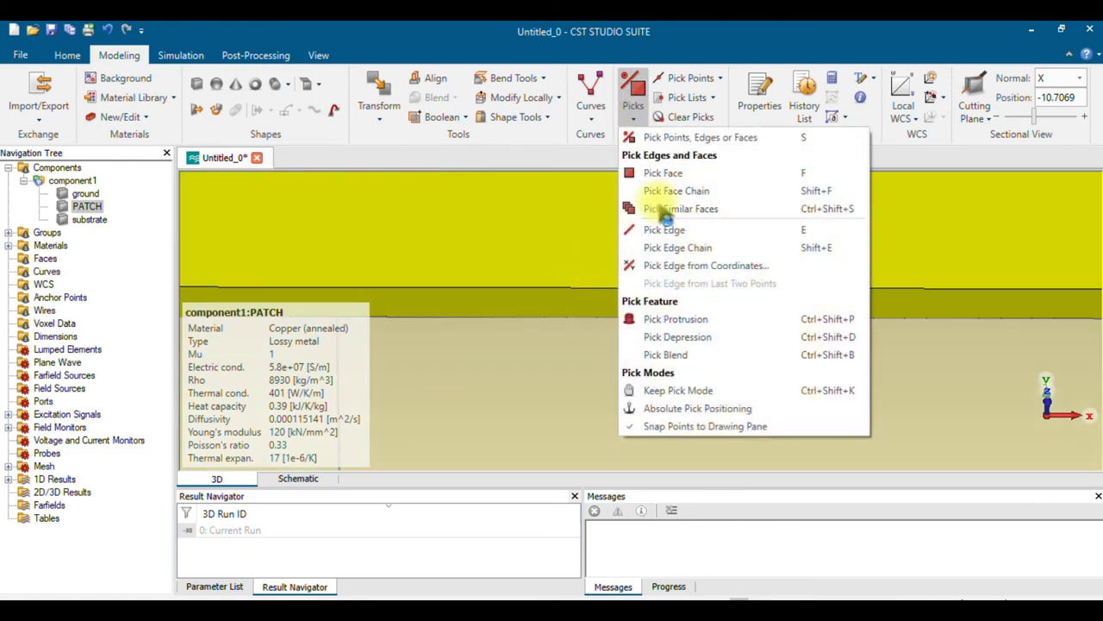
click(667, 173)
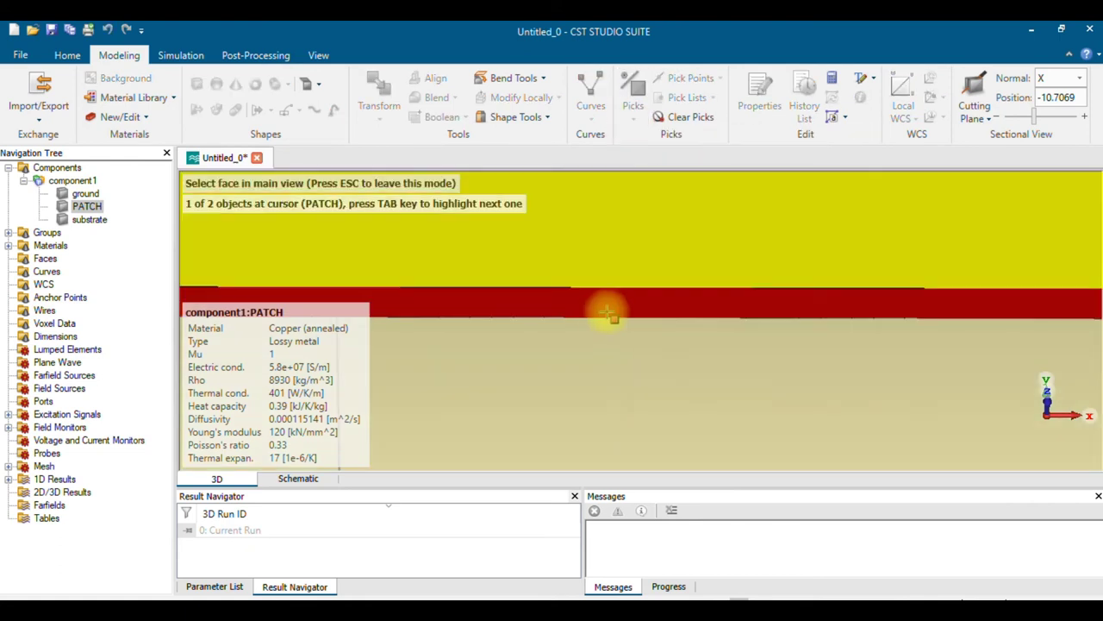
click(608, 303)
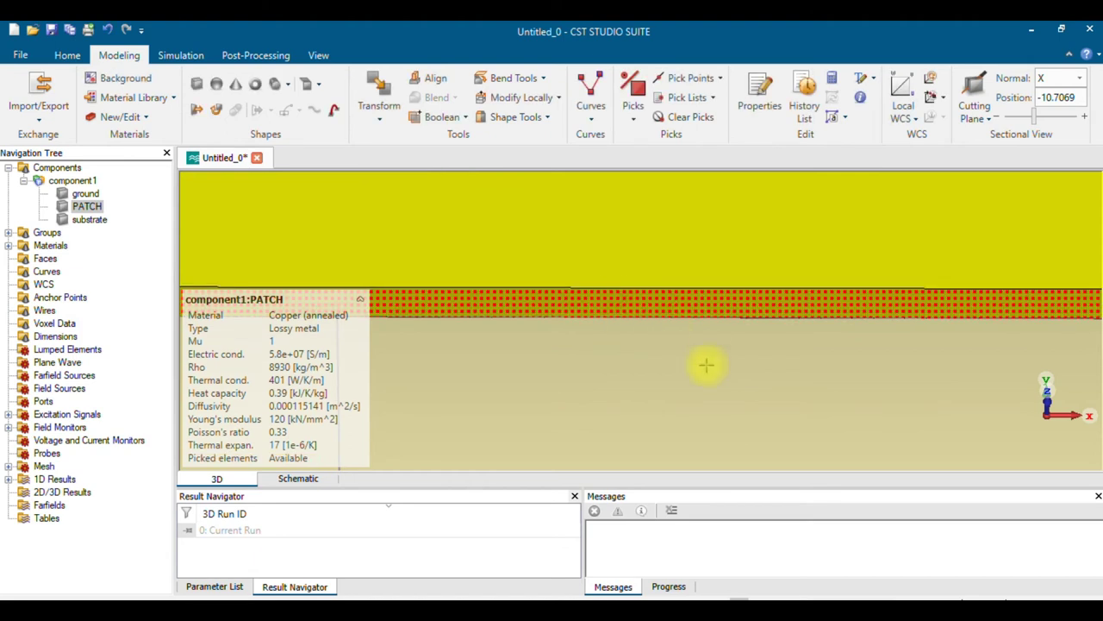
Calculate the microstrip port extension coefficient for the picked feed face with the solver's port extension macro.
key(space)
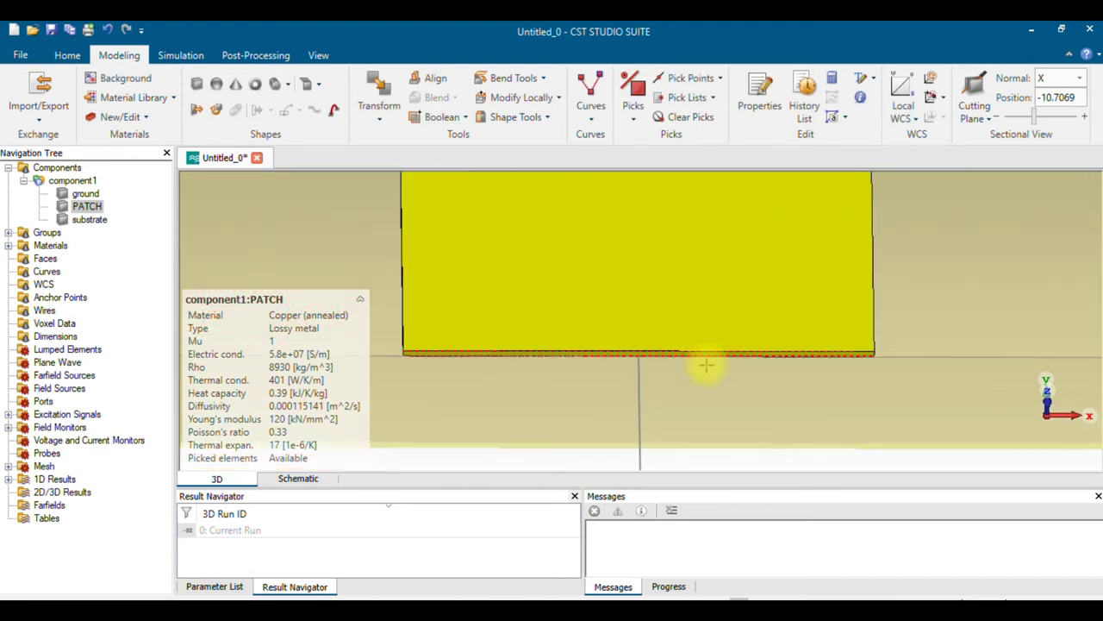
scroll(706, 365, up, 2)
scroll(706, 365, down, 4)
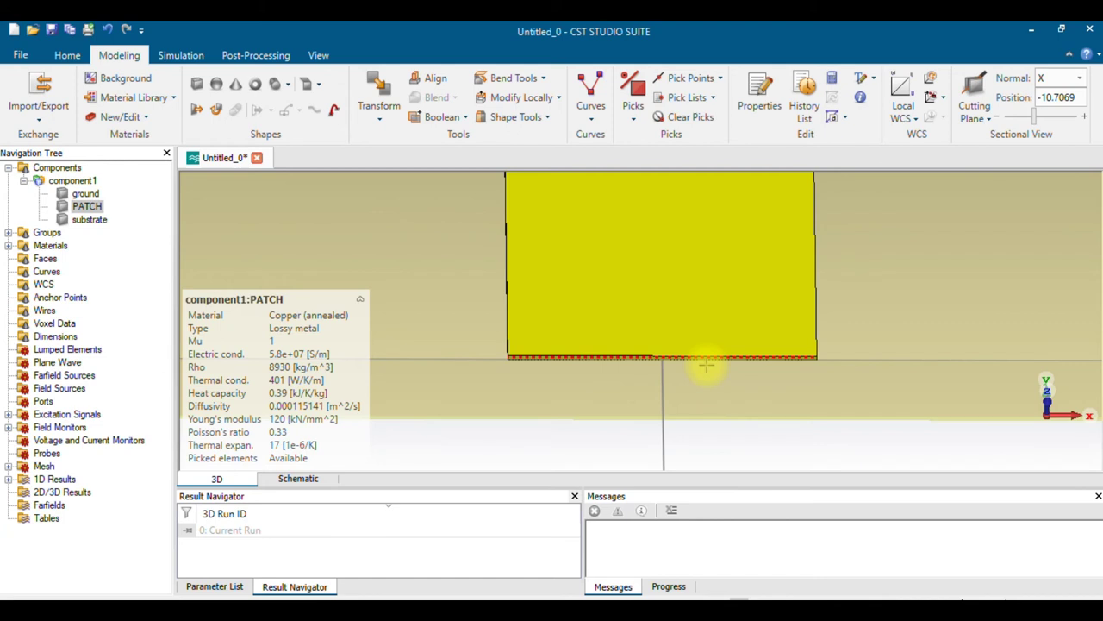
click(68, 55)
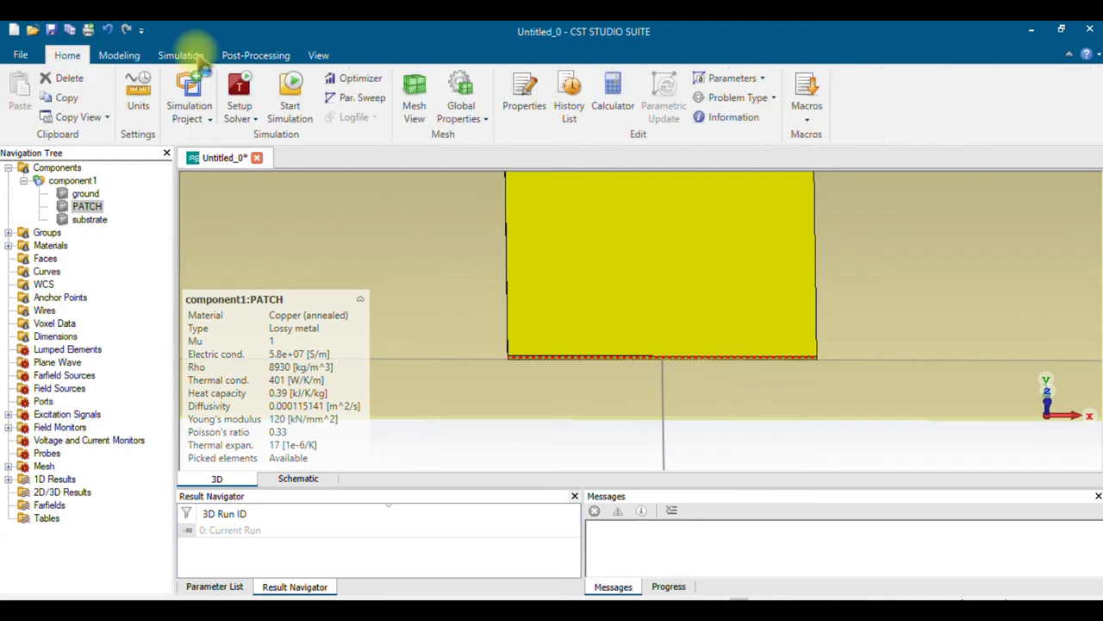
click(808, 114)
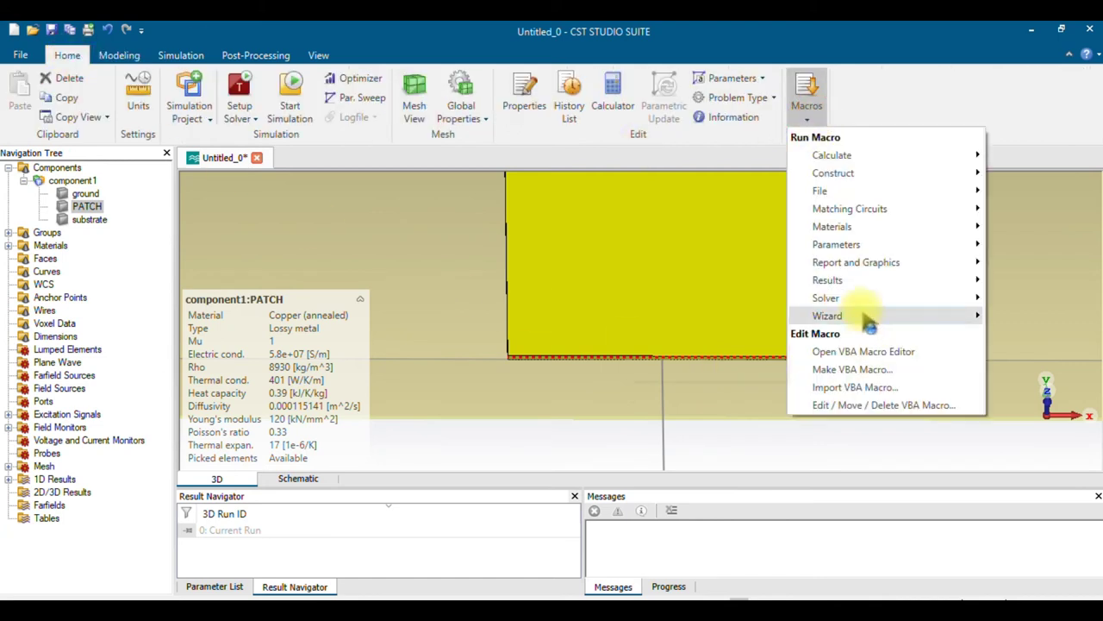
mouse_move(866, 299)
mouse_move(667, 426)
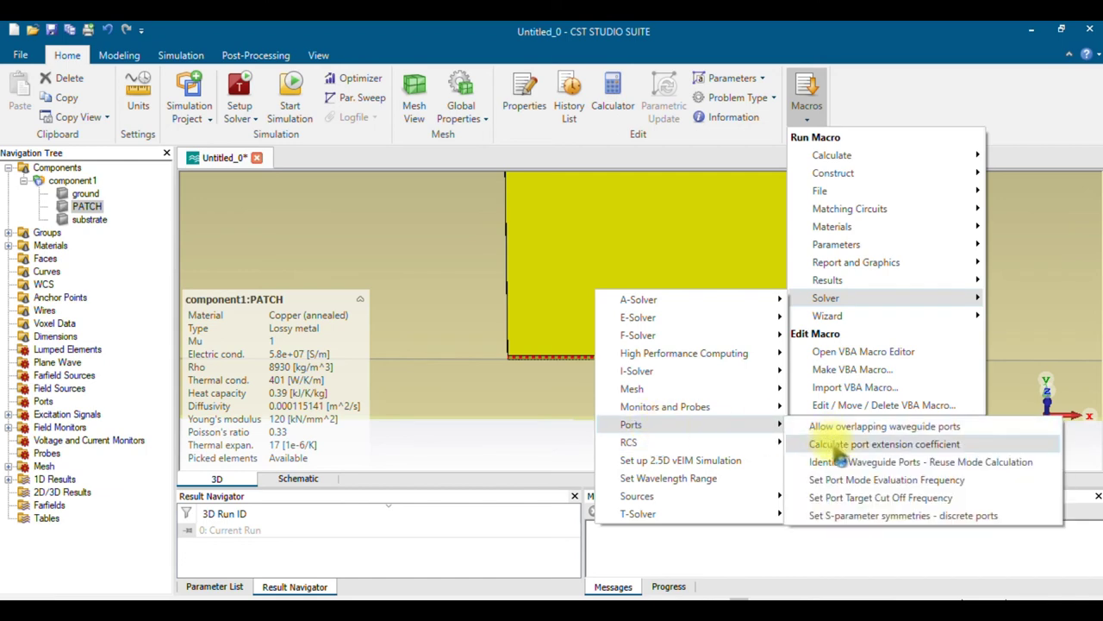
click(883, 444)
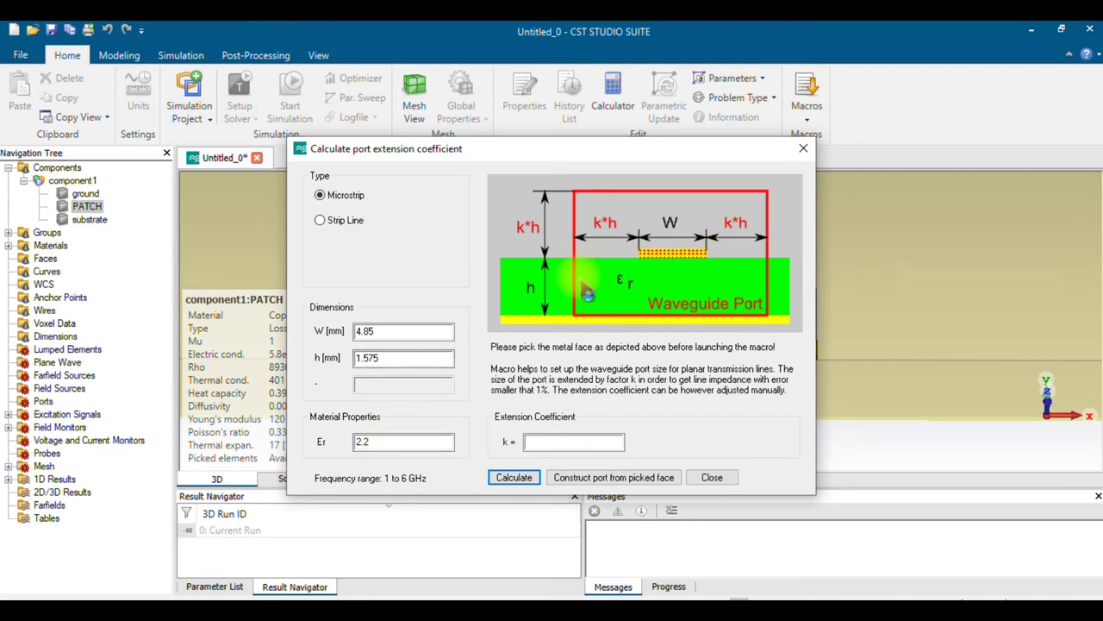
drag(379, 441, 351, 443)
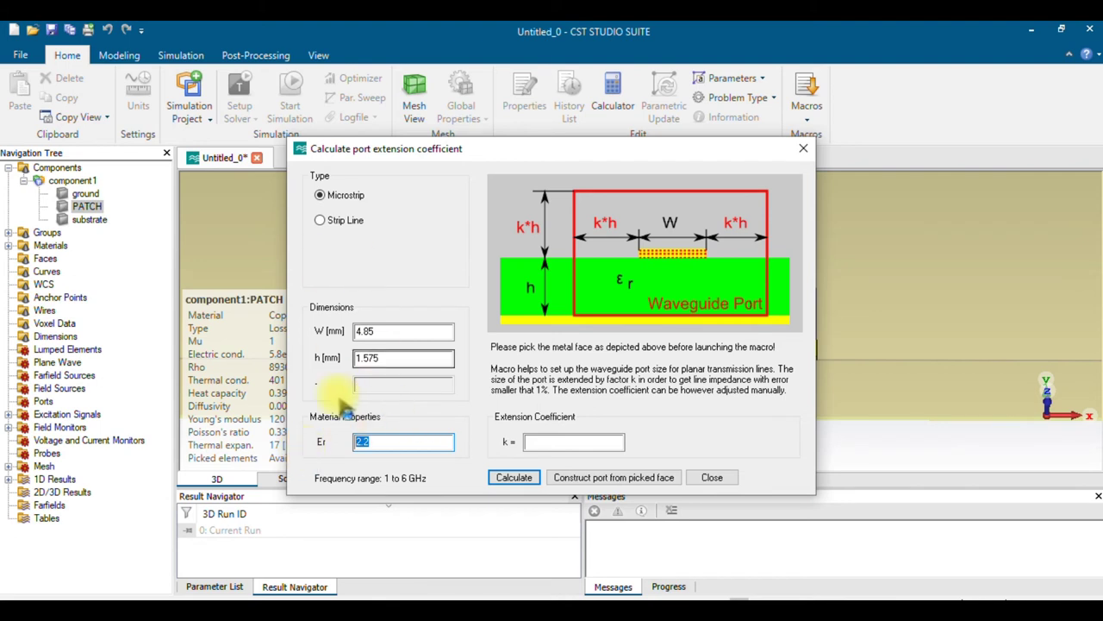
click(515, 479)
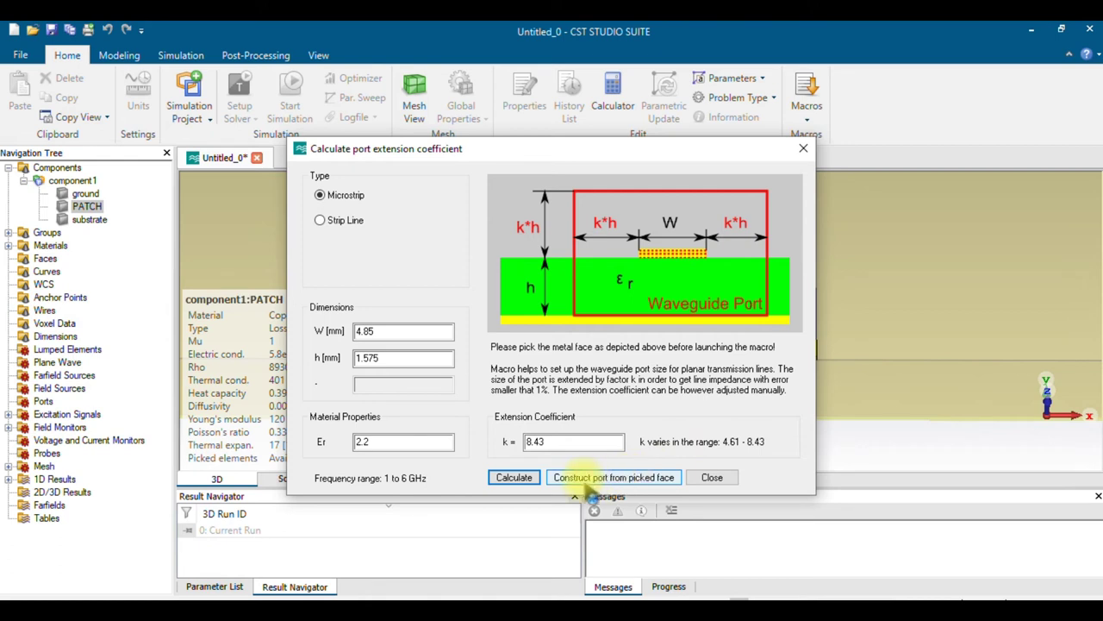
Construct the waveguide port from the picked feed face using the calculated extension coefficient, and select port1 to inspect it.
click(642, 479)
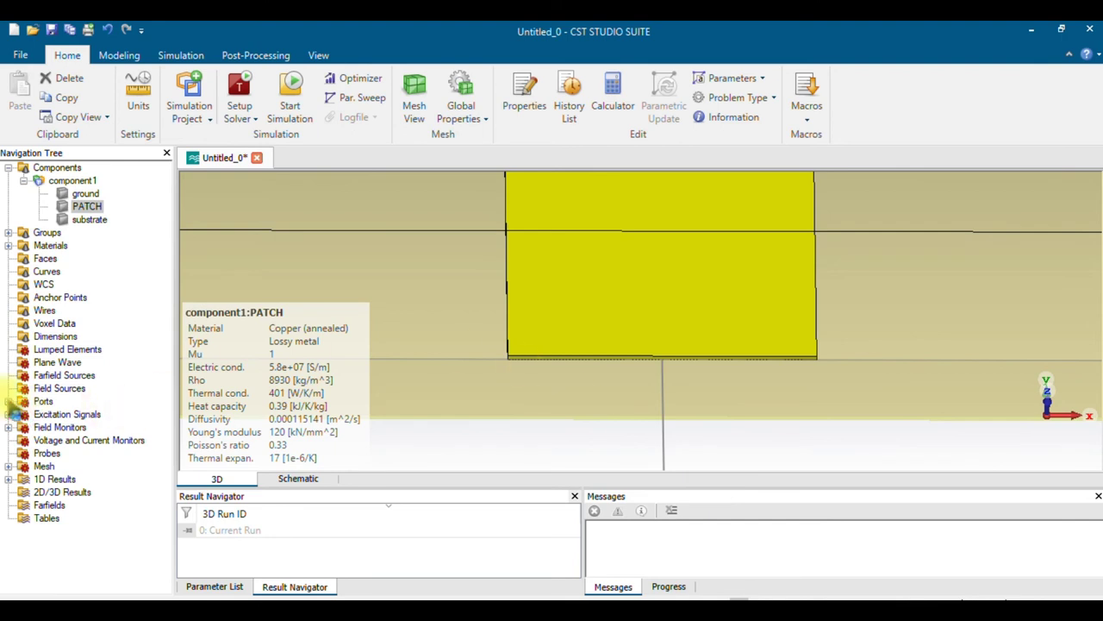
click(8, 401)
click(66, 414)
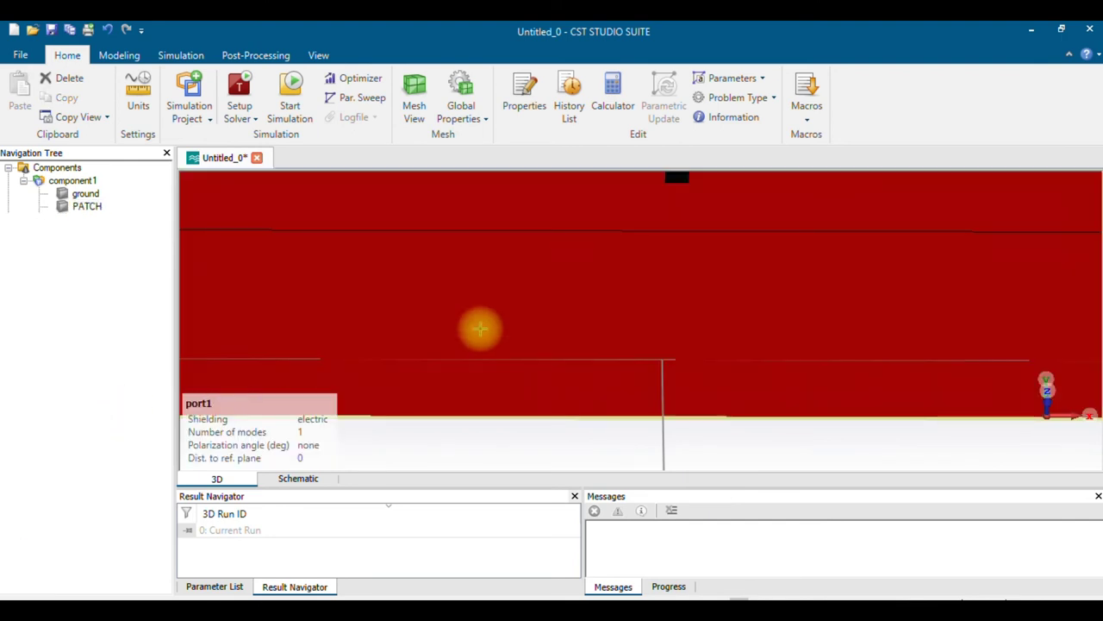
scroll(480, 325, down, 5)
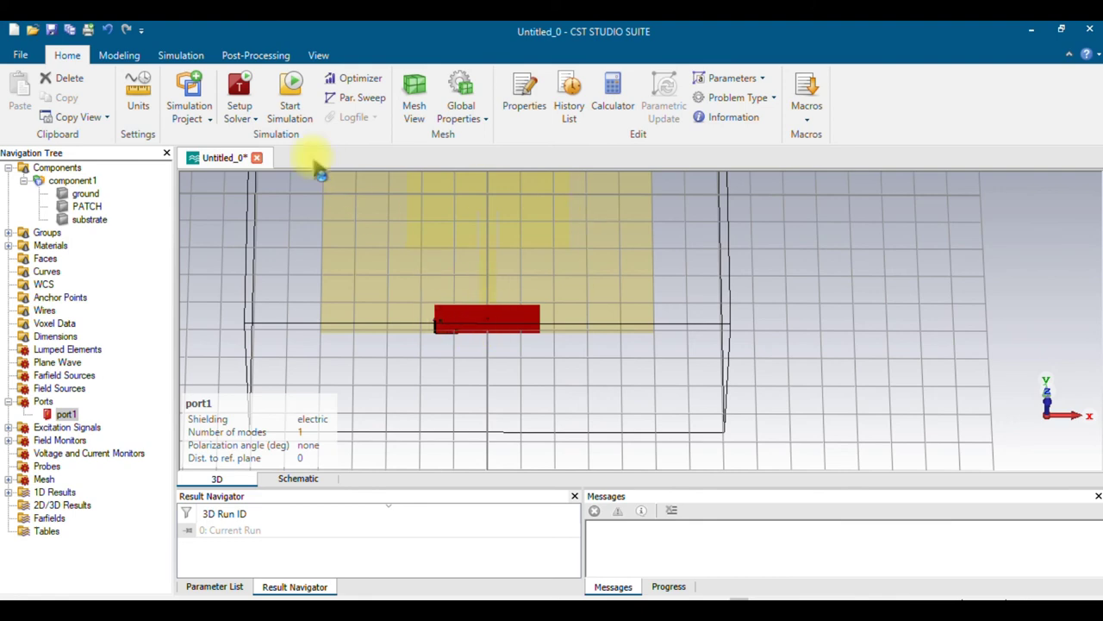
Run the simulation and plot the S1,1 parameter from the 1D results.
click(294, 102)
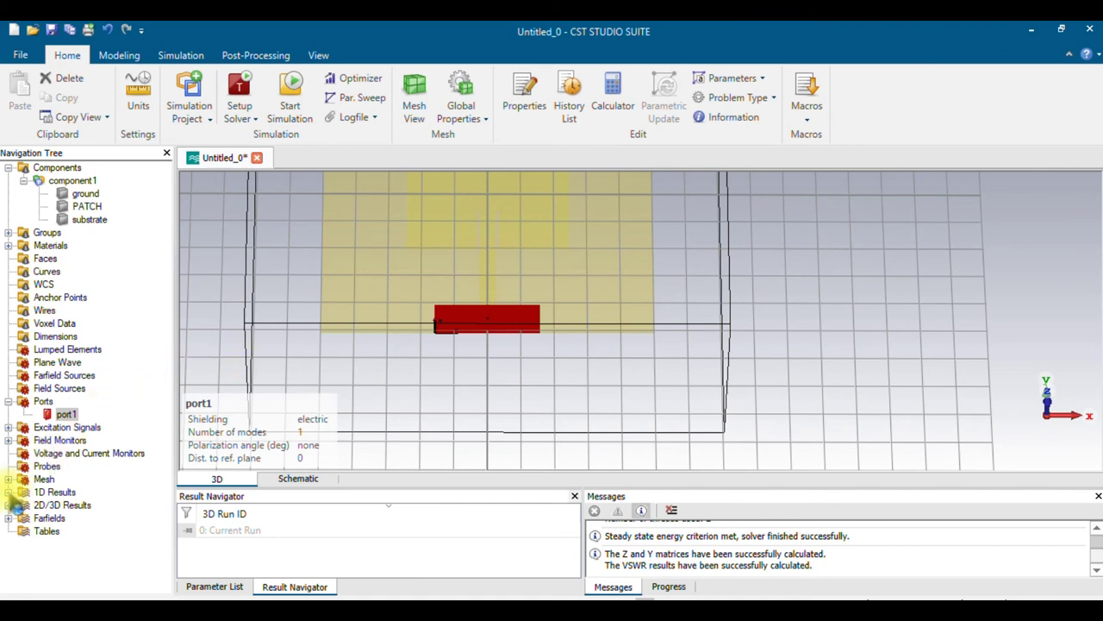
click(9, 493)
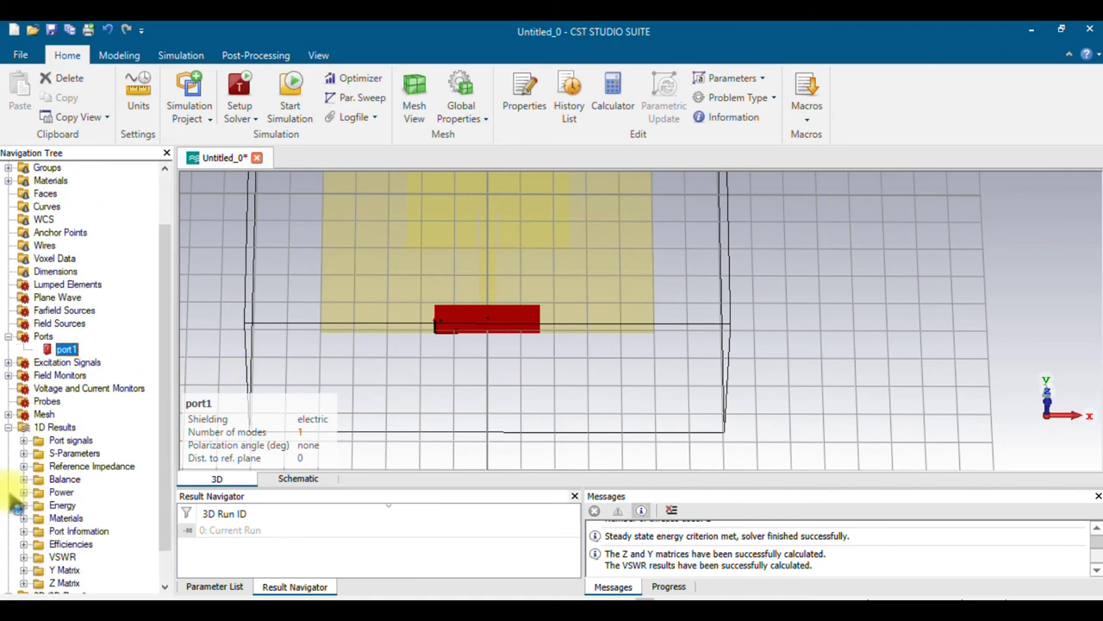
click(24, 453)
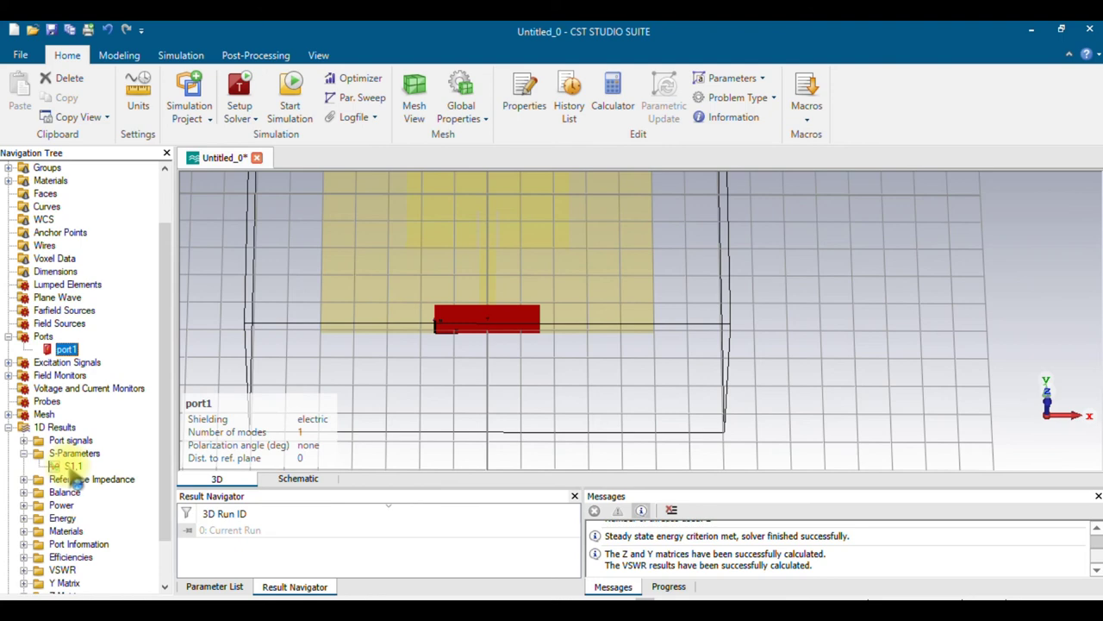
click(68, 465)
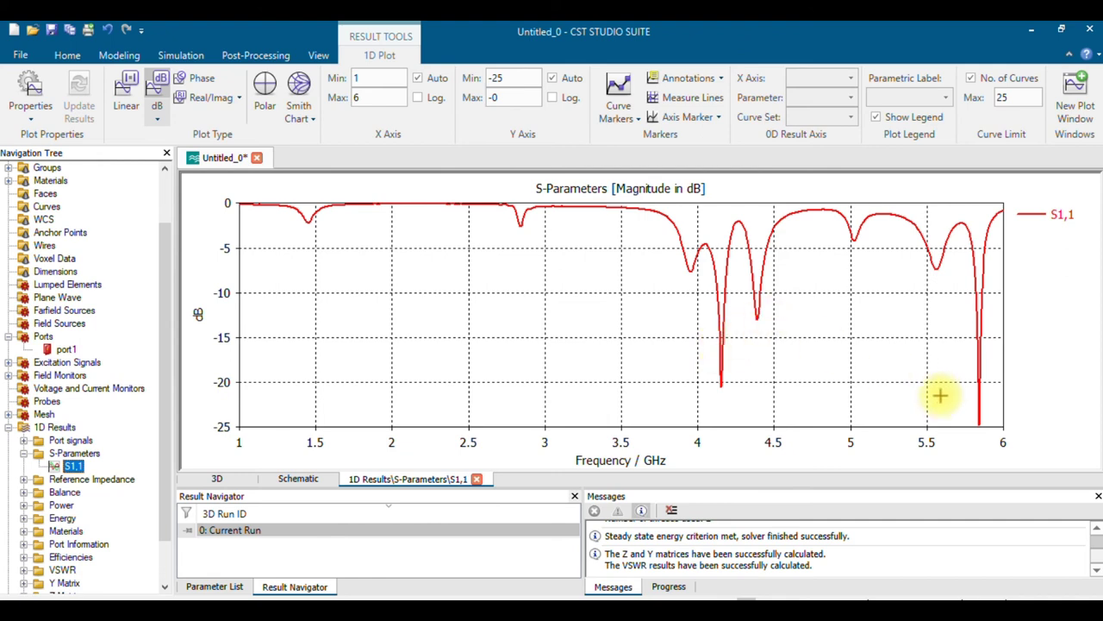
Place curve markers on the three deepest dips of the S1,1 curve, at about 4.15, 4.38 and 5.84 GHz.
click(637, 118)
click(647, 141)
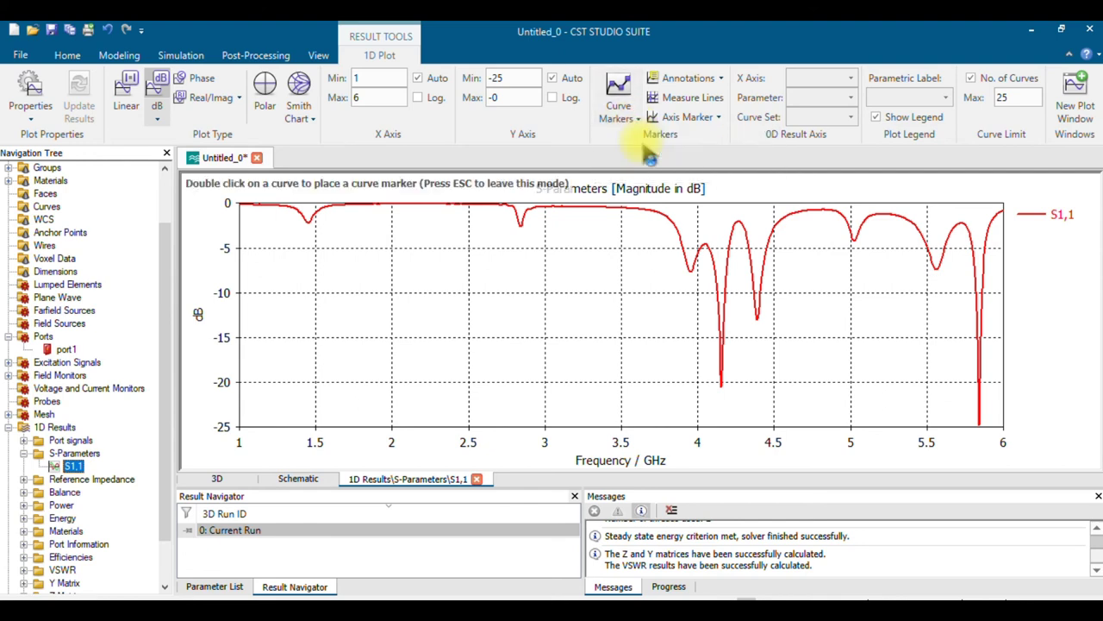
double_click(721, 382)
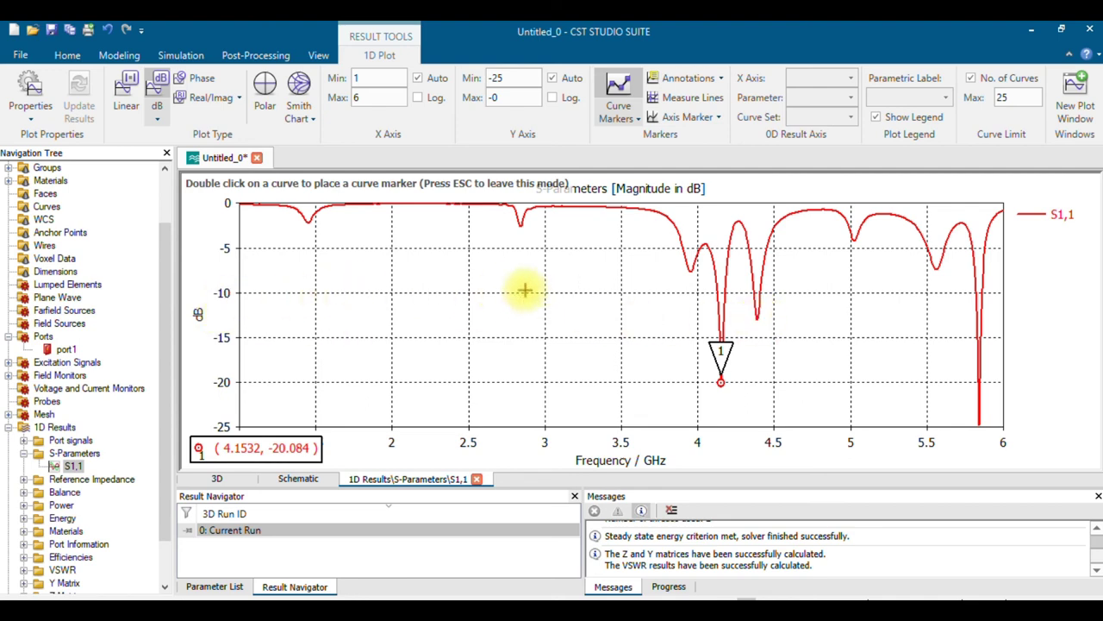
double_click(755, 316)
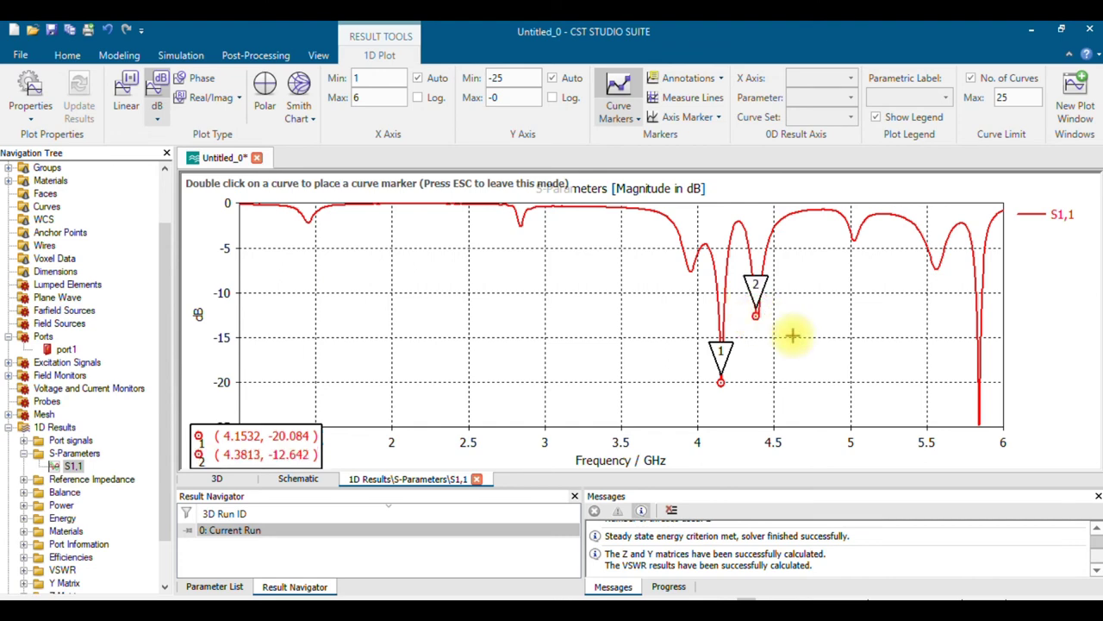
double_click(980, 424)
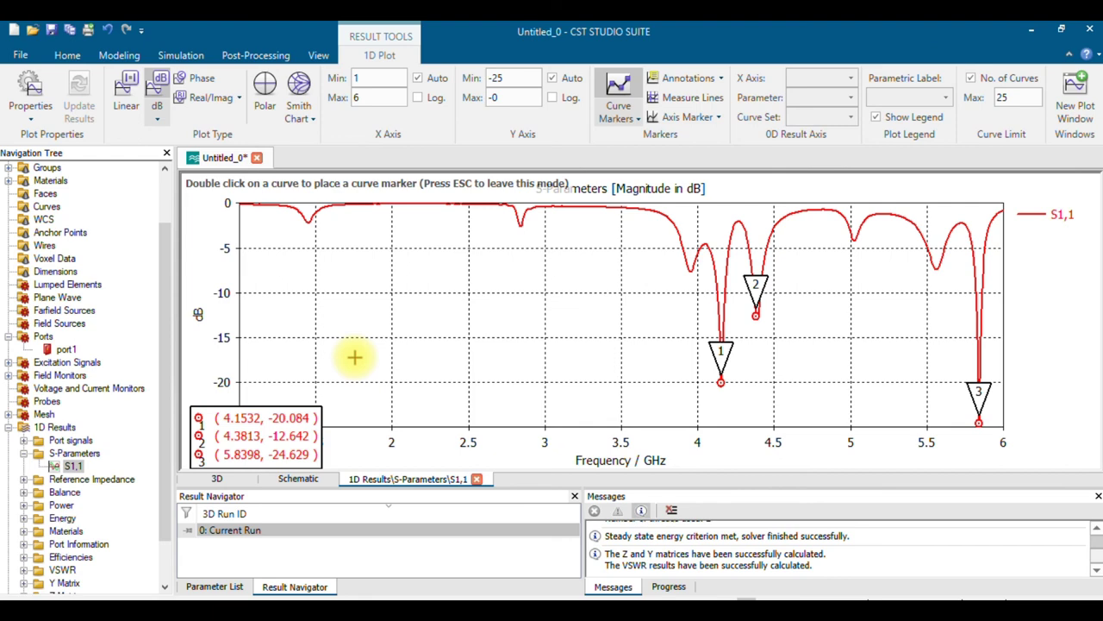
Show the 3D farfield at 1 GHz in directivity and switch its output to Gain (IEEE).
drag(165, 350, 171, 401)
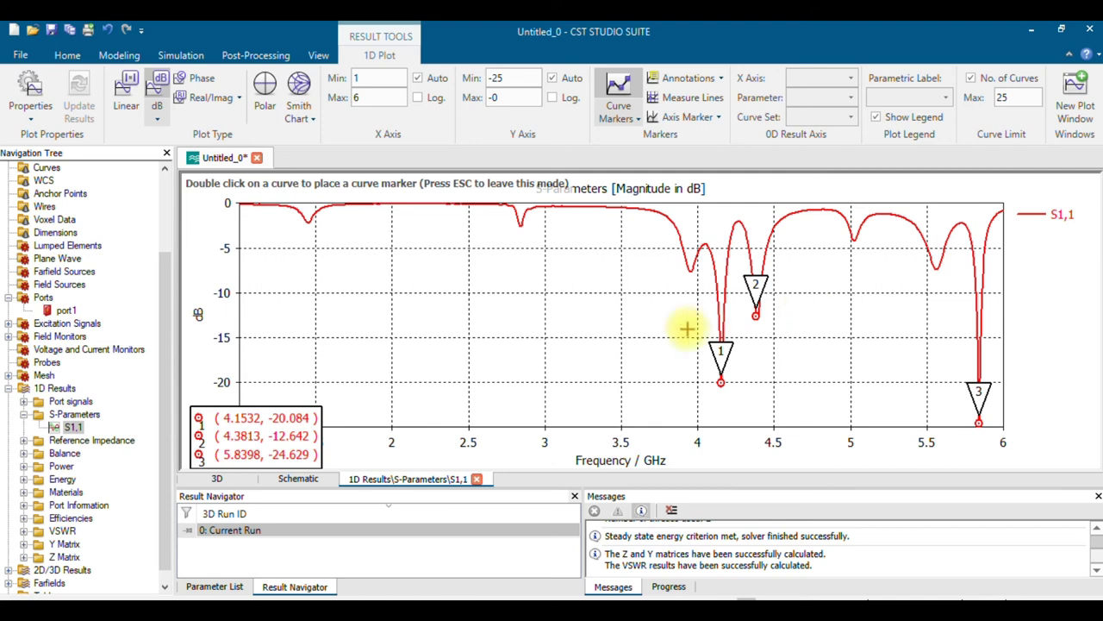
click(169, 386)
drag(169, 385, 169, 416)
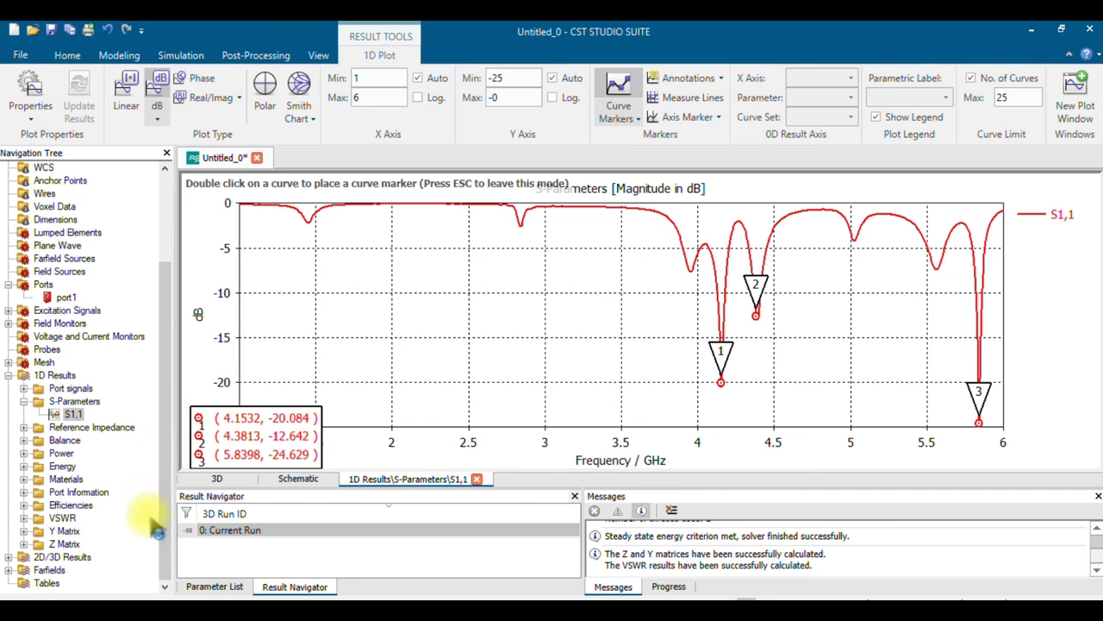
click(9, 570)
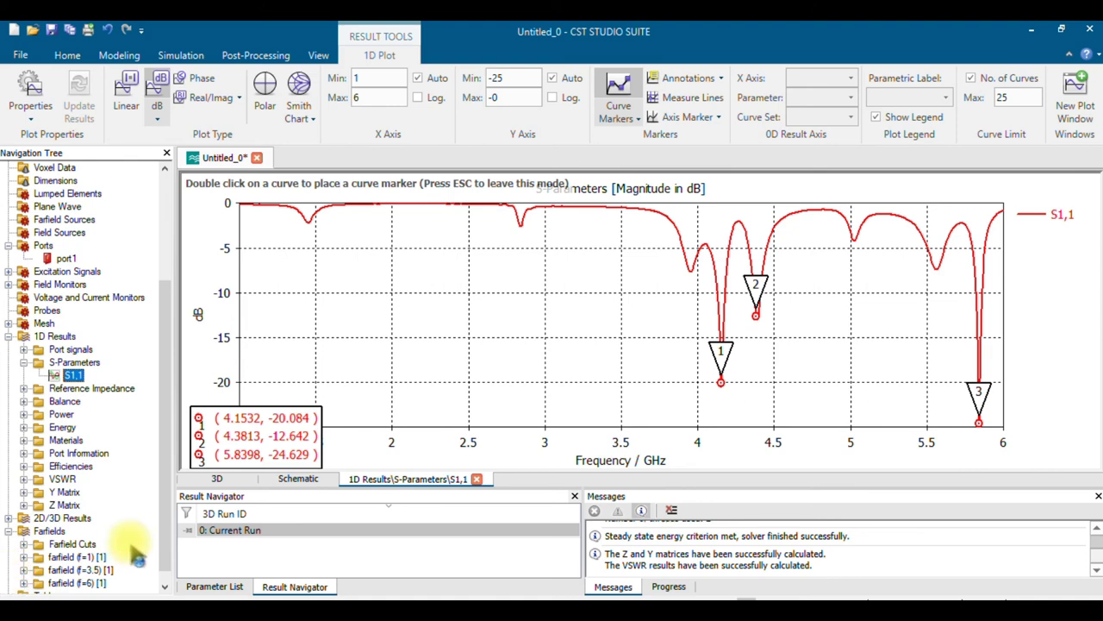
click(74, 557)
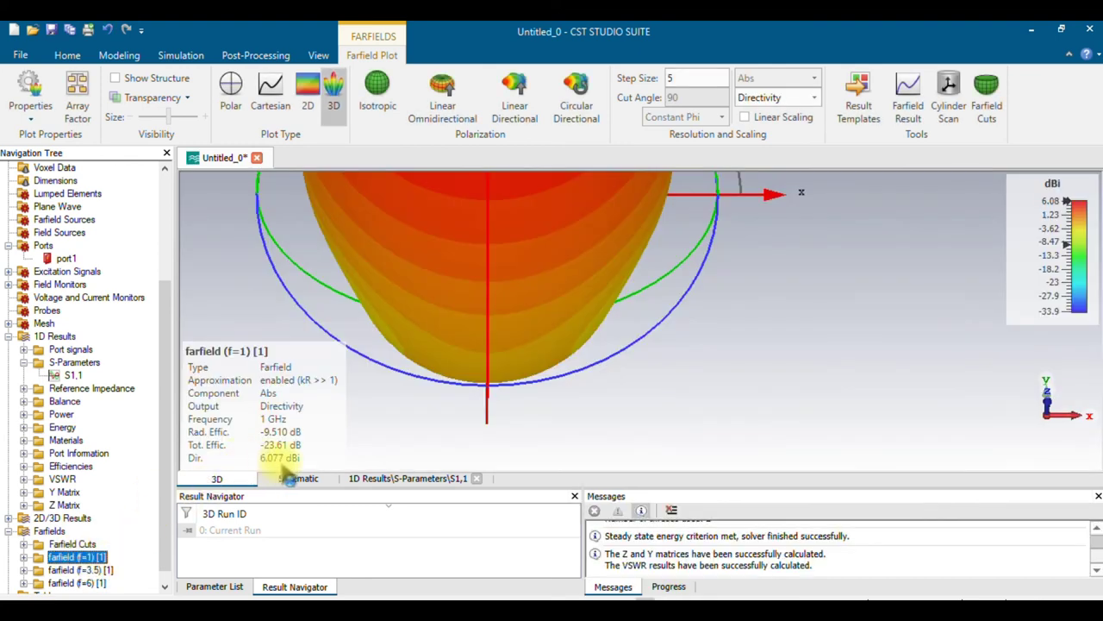
click(813, 98)
click(776, 126)
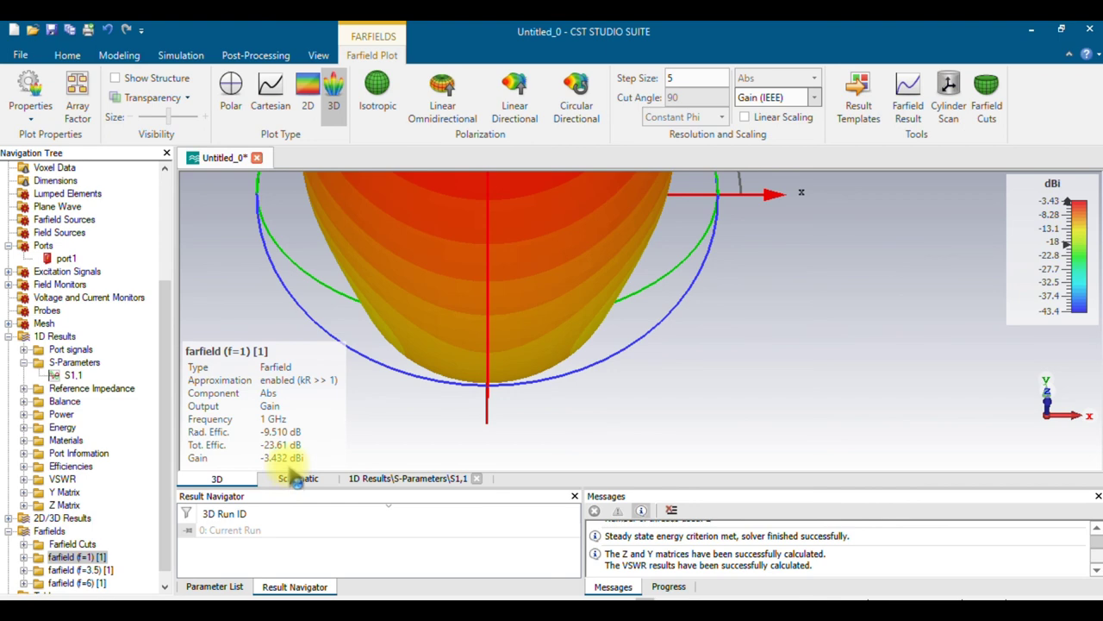
Show the 3D farfield at 3.5 GHz in gain and switch its output to Directivity.
click(86, 571)
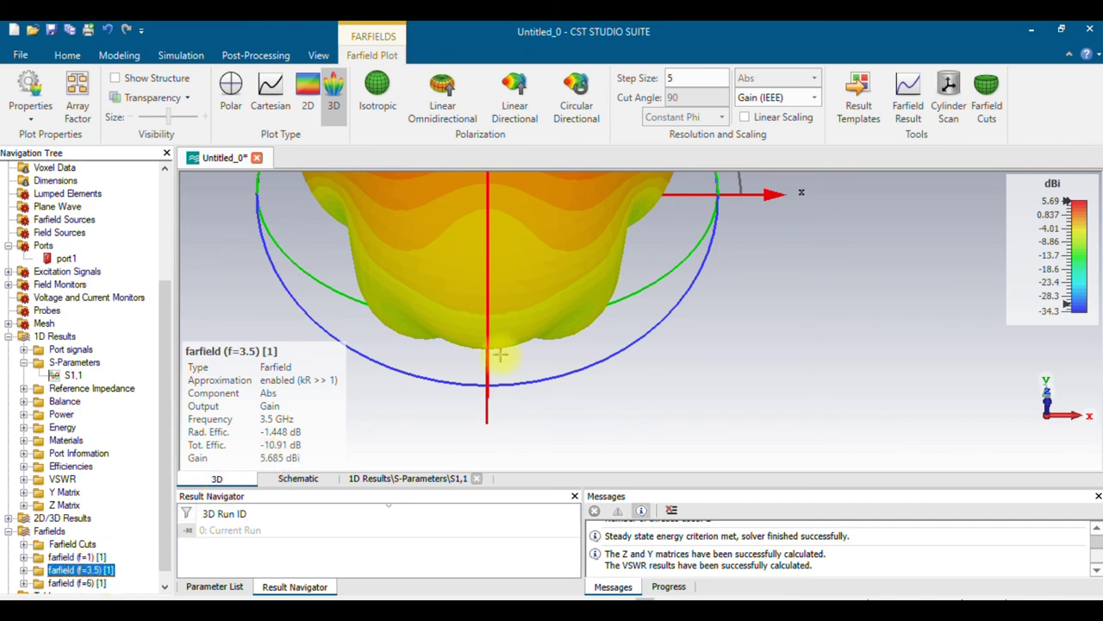
click(813, 97)
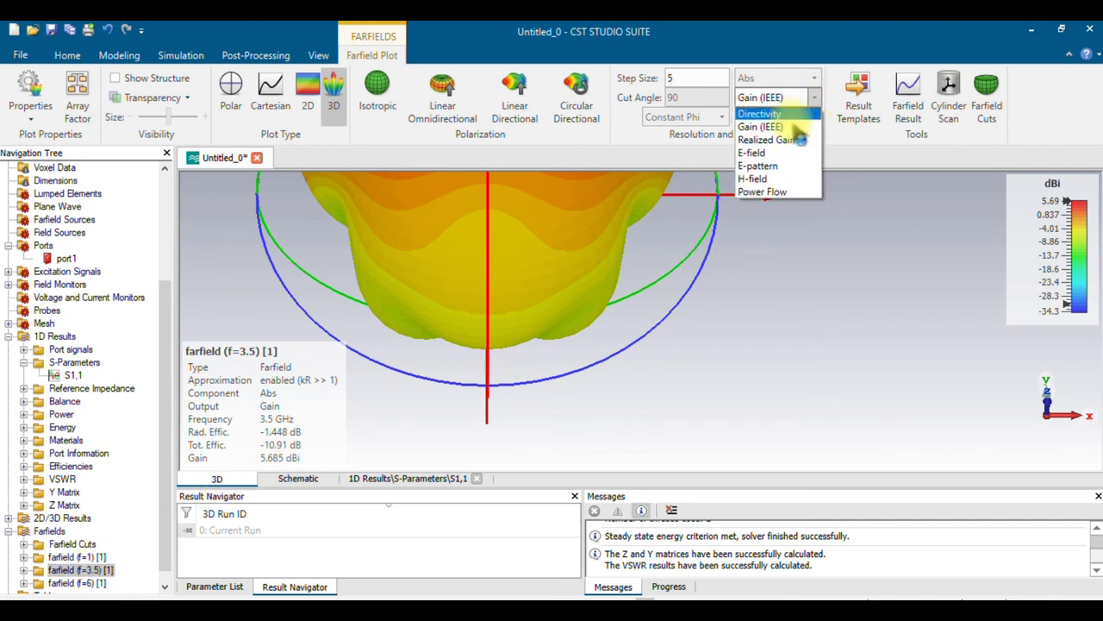
click(758, 114)
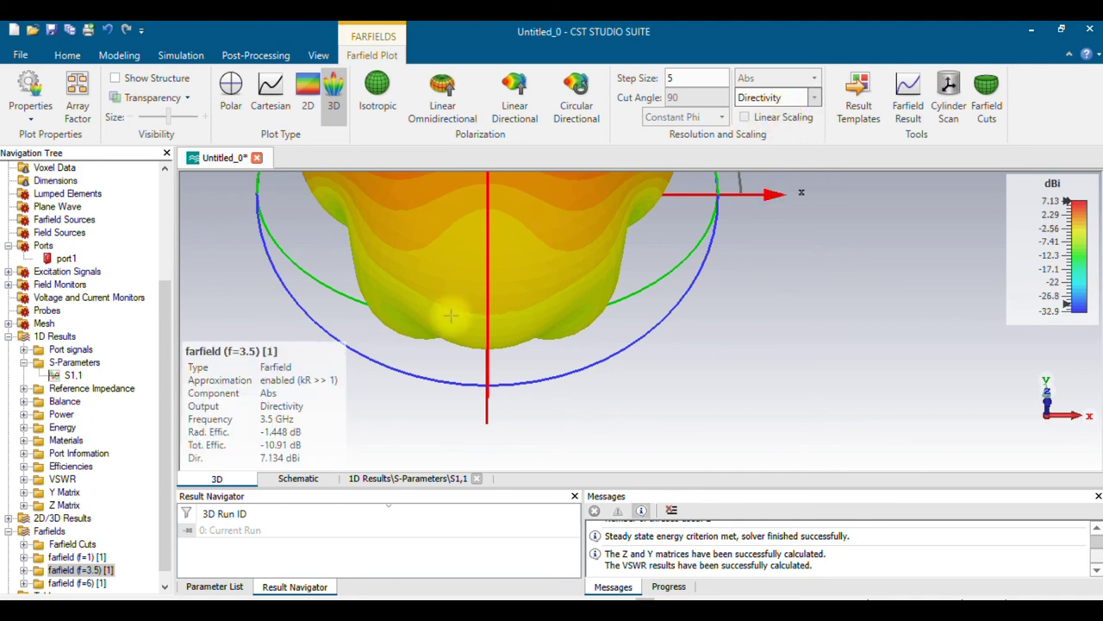
Show the 3D farfield at 6 GHz in directivity and switch its output to Gain (IEEE).
click(82, 584)
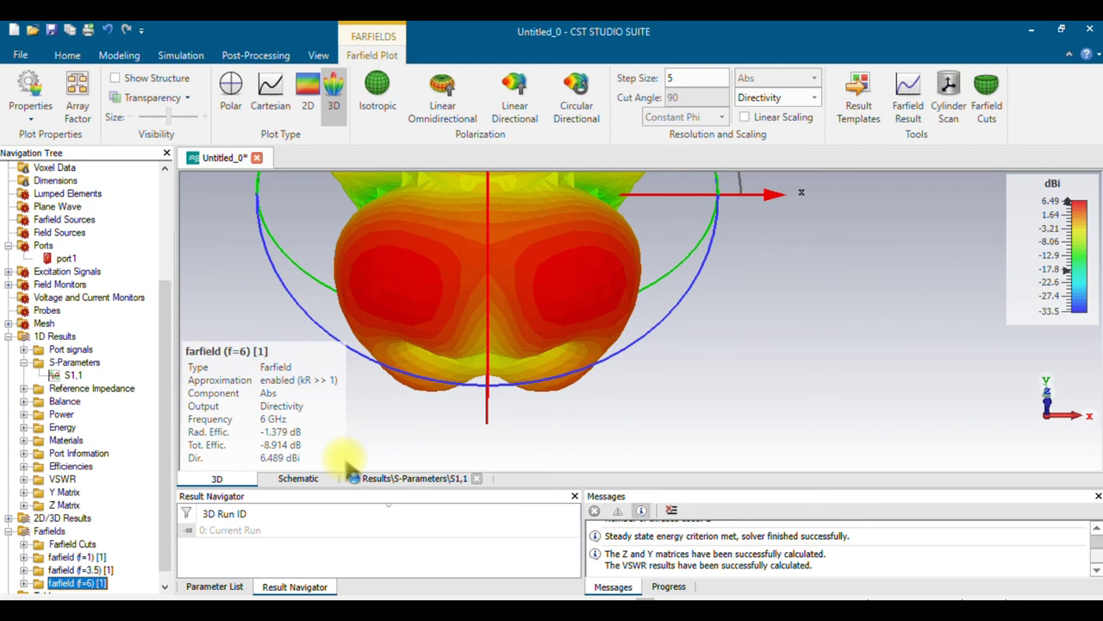
click(814, 97)
click(785, 128)
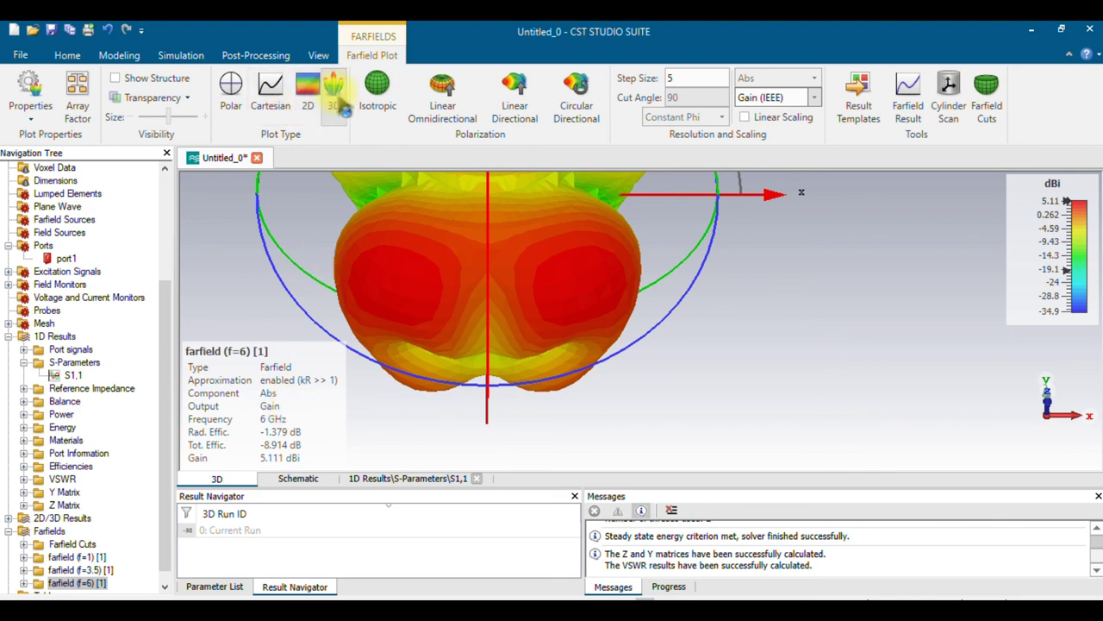
View the 6 GHz farfield gain as 2D, Cartesian and polar plots, and the polar plots for 3.5 and 1 GHz.
click(307, 95)
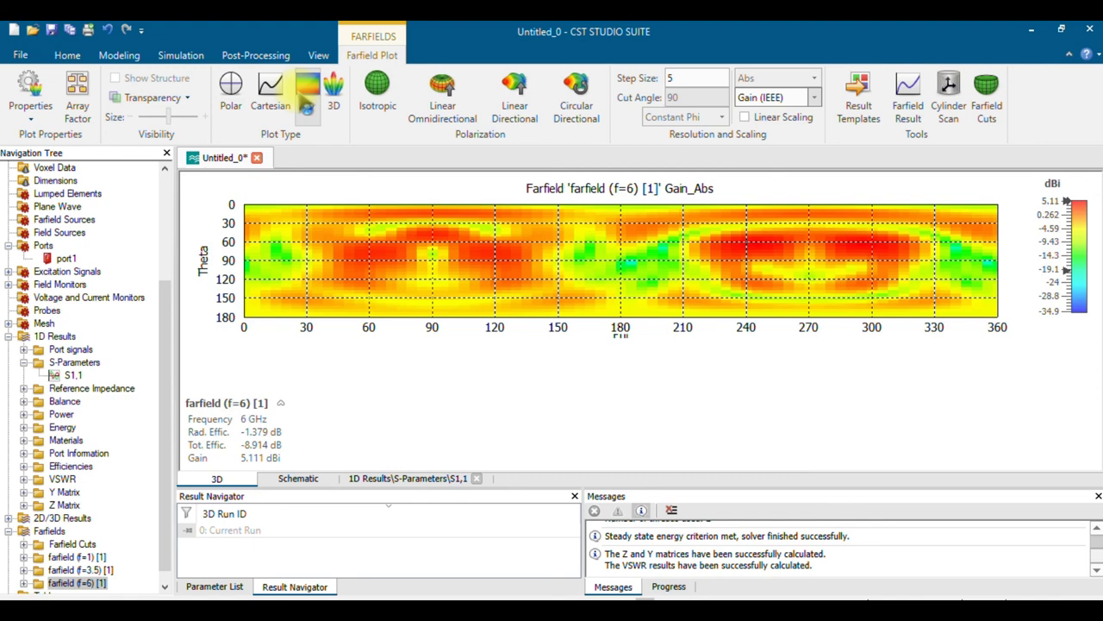
click(269, 87)
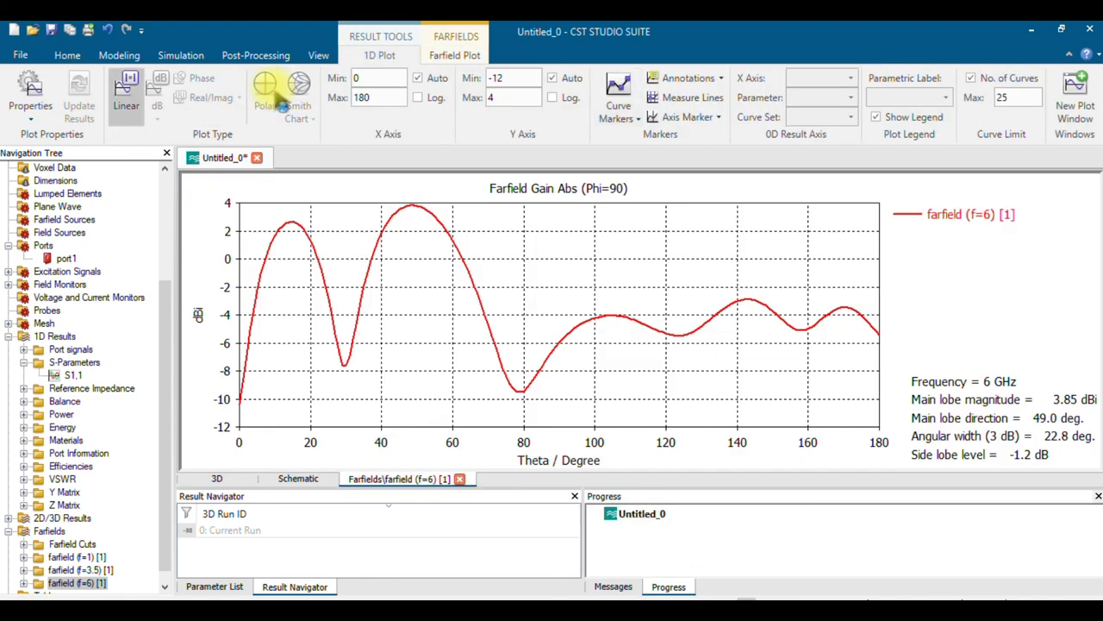
click(450, 54)
click(231, 97)
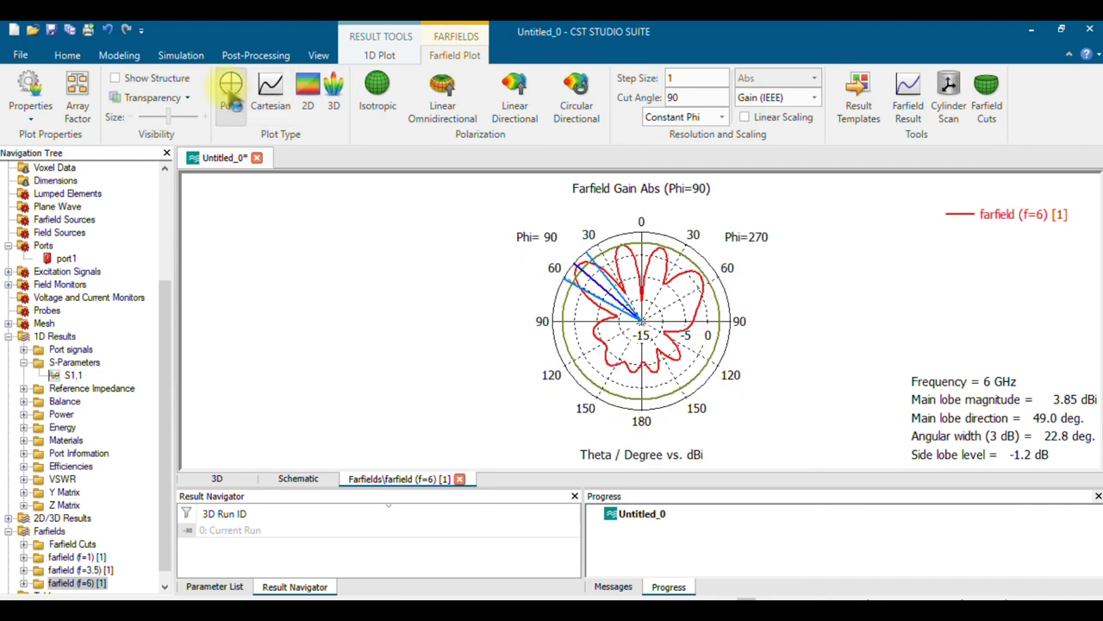
click(82, 570)
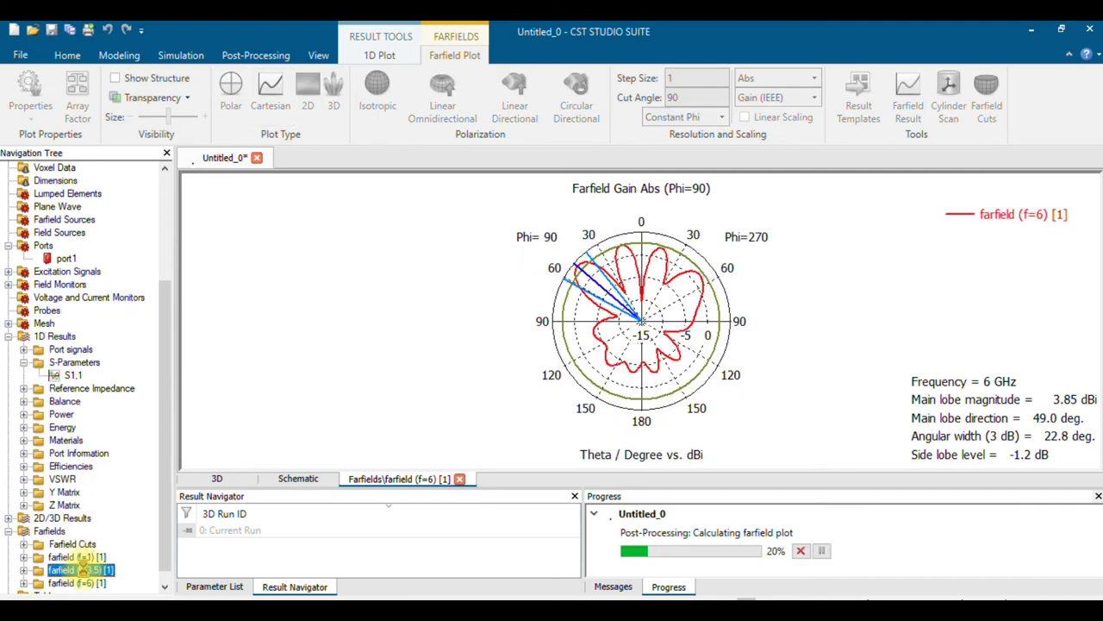
click(77, 557)
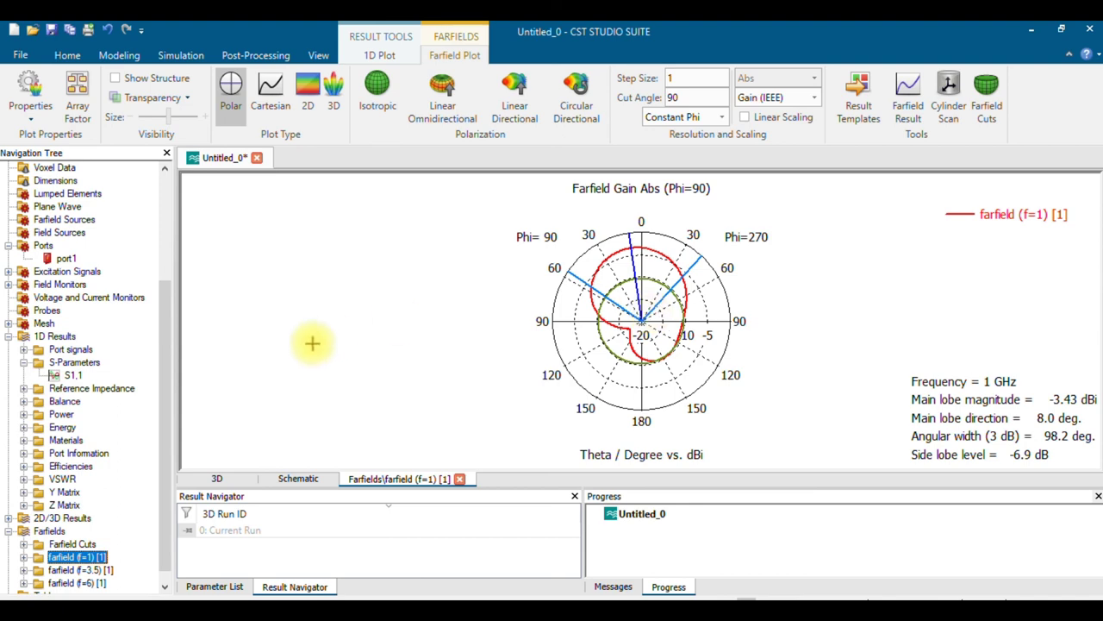
Plot the VSWR1 curve from the 1D results over the simulated frequency range.
click(151, 387)
scroll(163, 404, down, 1)
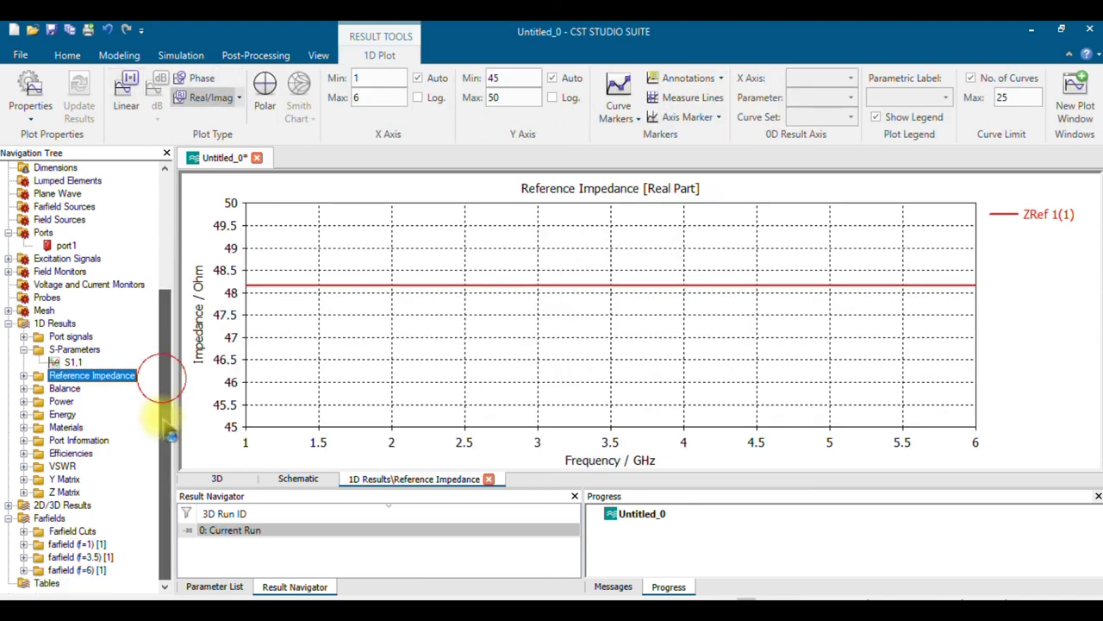
click(23, 465)
click(80, 479)
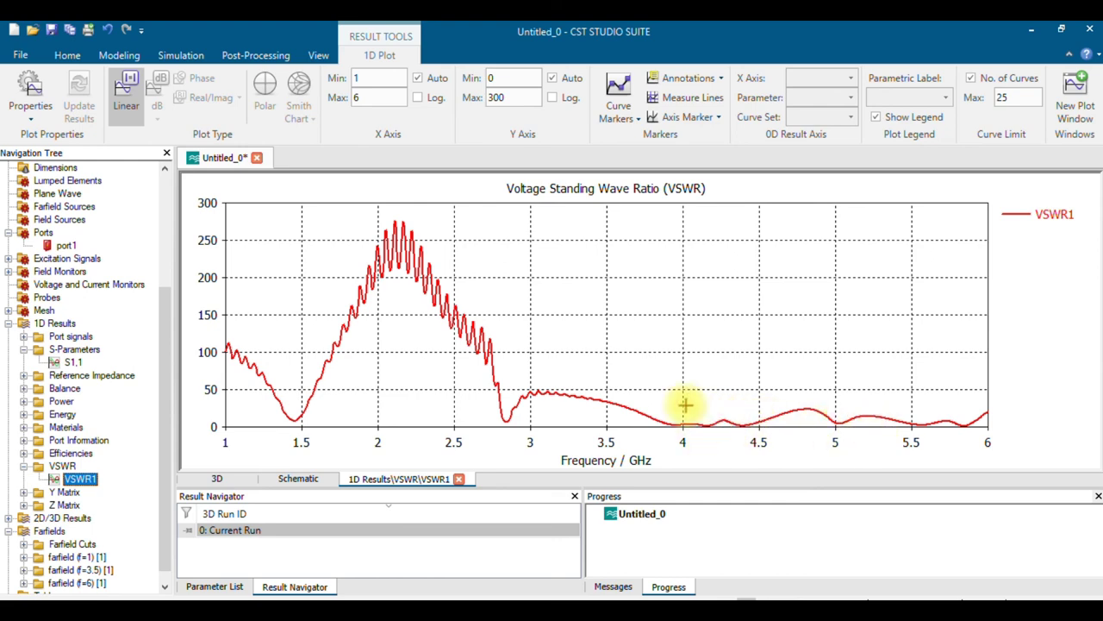
Return to the 3D model with all components displayed and bring the whole patch antenna with its port into view.
drag(173, 362, 169, 219)
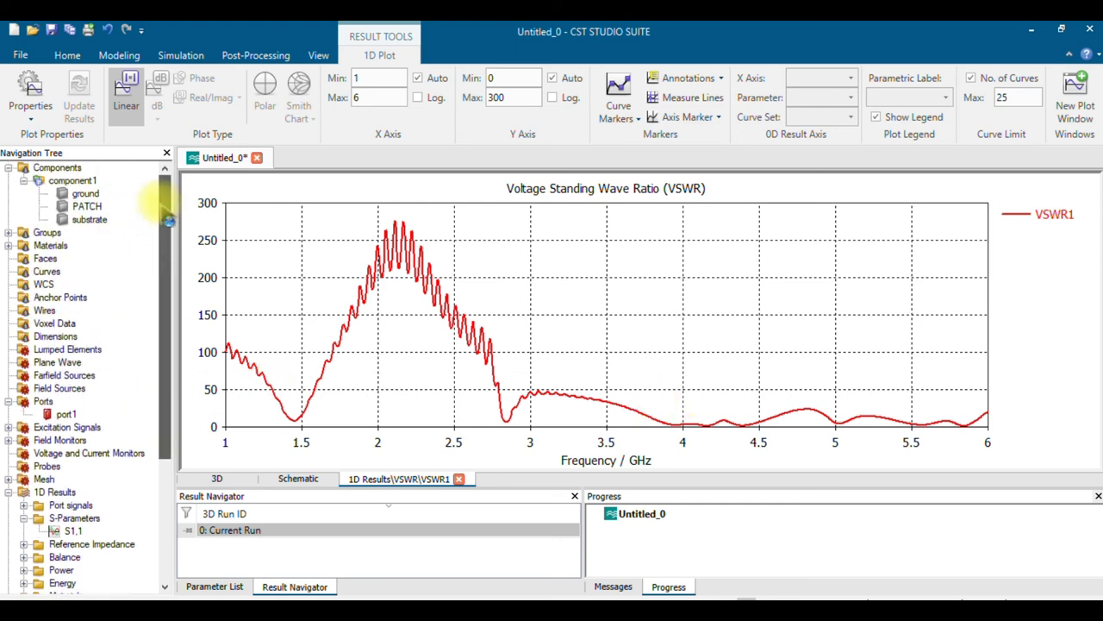
click(84, 194)
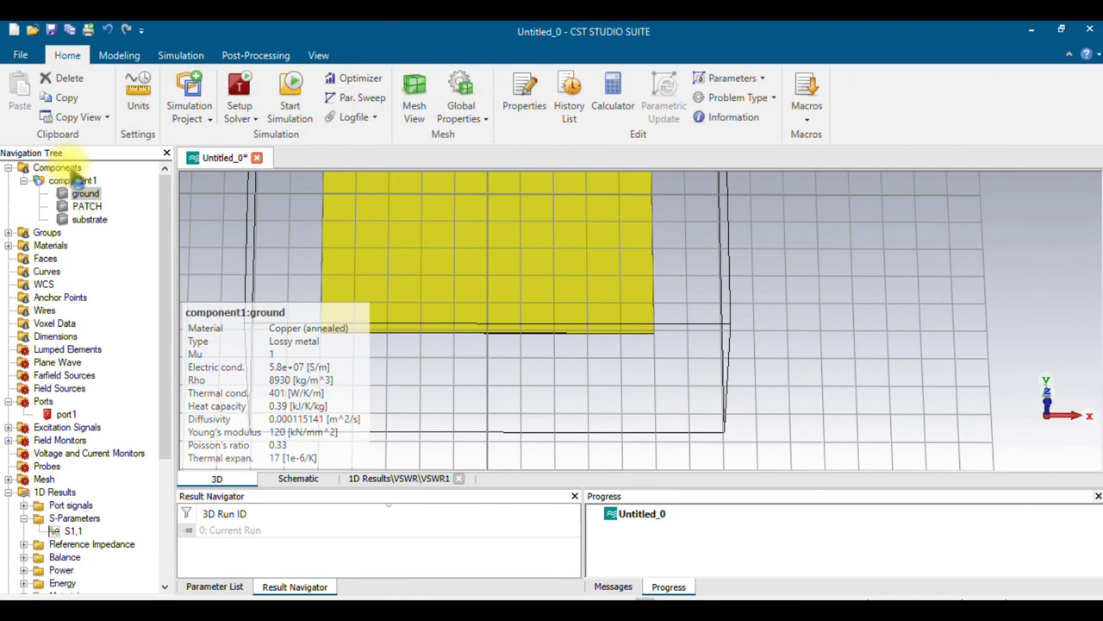
click(57, 167)
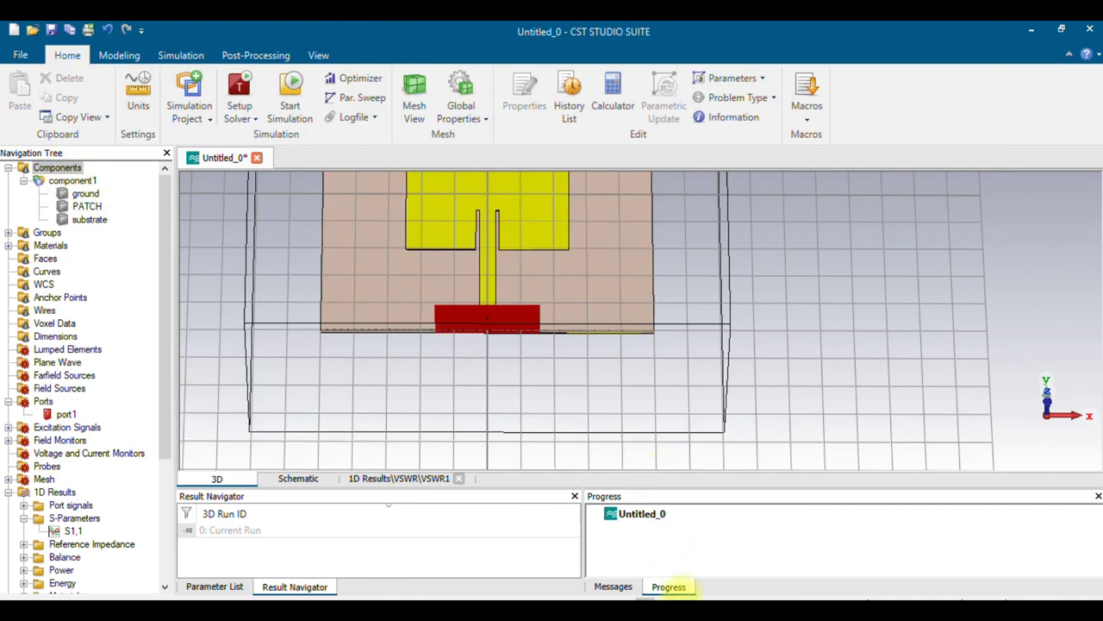
middle_drag(652, 375, 650, 482)
middle_drag(693, 350, 691, 367)
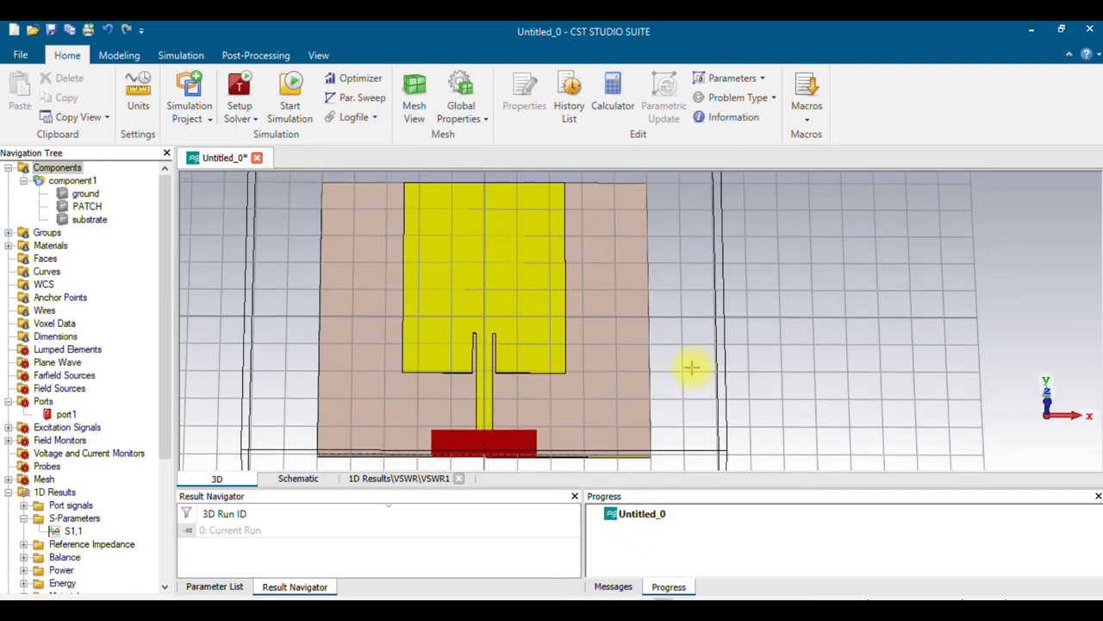